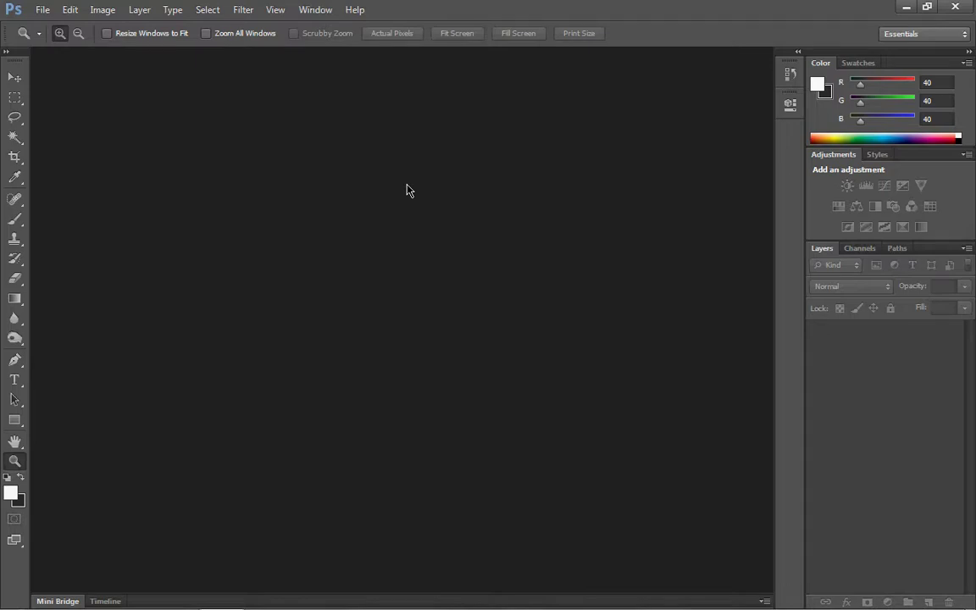
Step: Choose the Move tool and bring up the File menu
{"action": "left_click", "coordinate": [18, 79]}
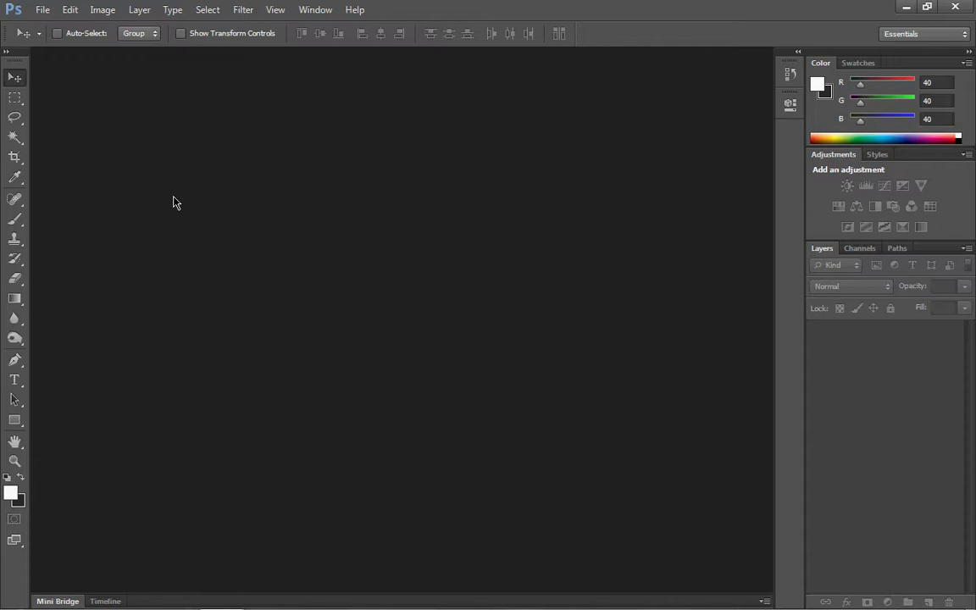
{"action": "left_click", "coordinate": [38, 11]}
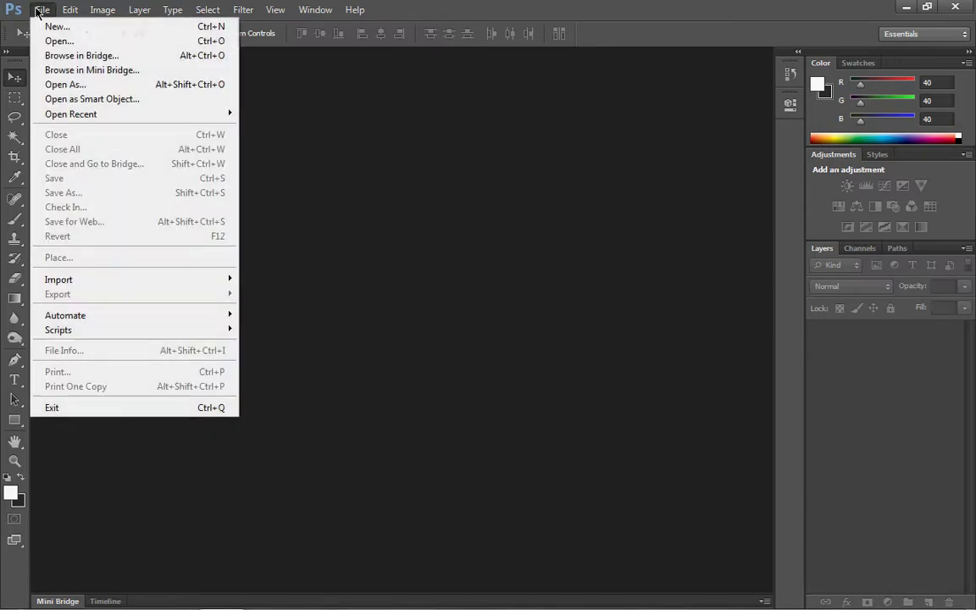
Step: In the Open dialog, browse the Effectspot Rare-stocks and Never Before Seen Pack _2 stock folders
{"action": "left_click", "coordinate": [218, 42]}
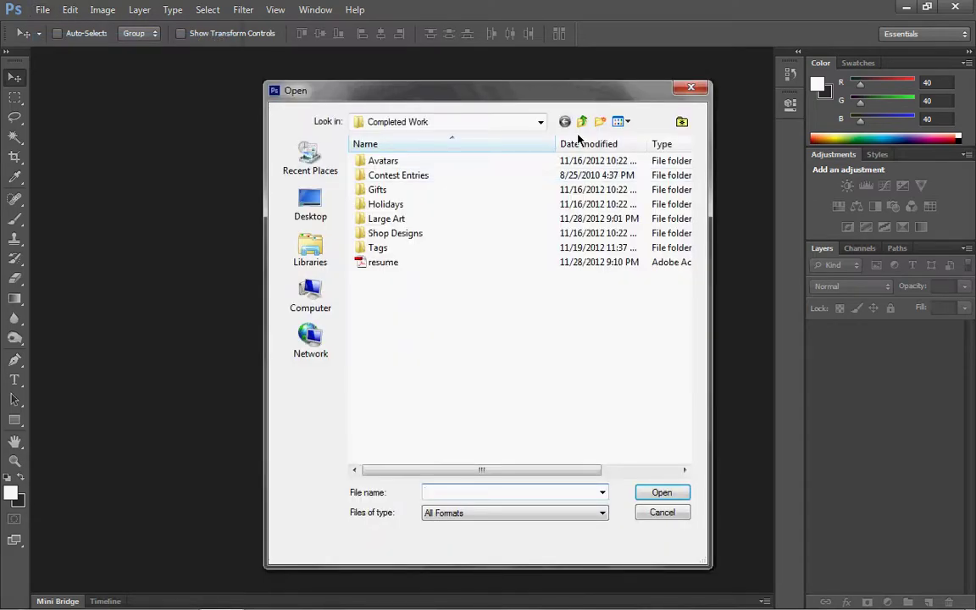
{"action": "left_click", "coordinate": [583, 122]}
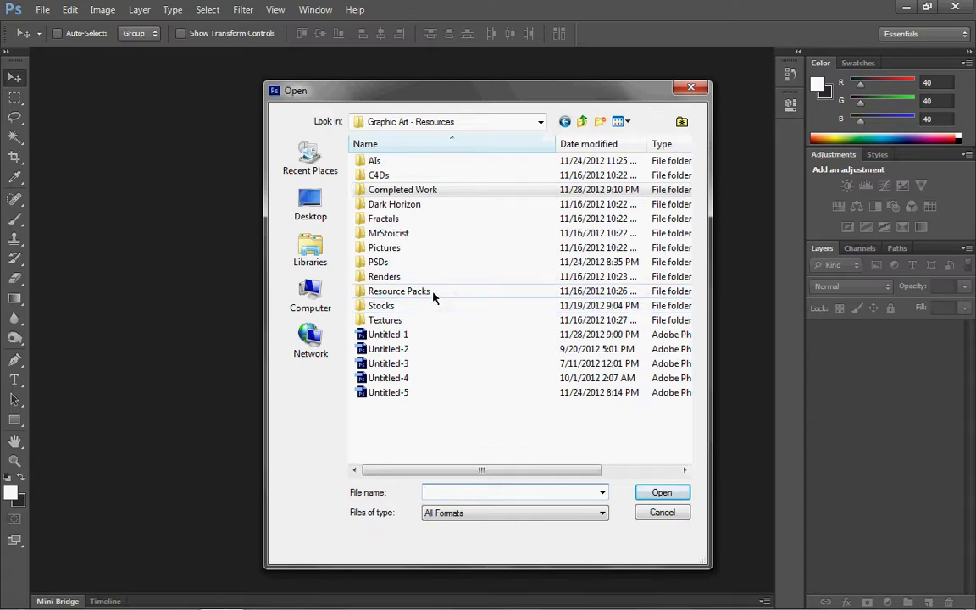
{"action": "double_click", "coordinate": [433, 292]}
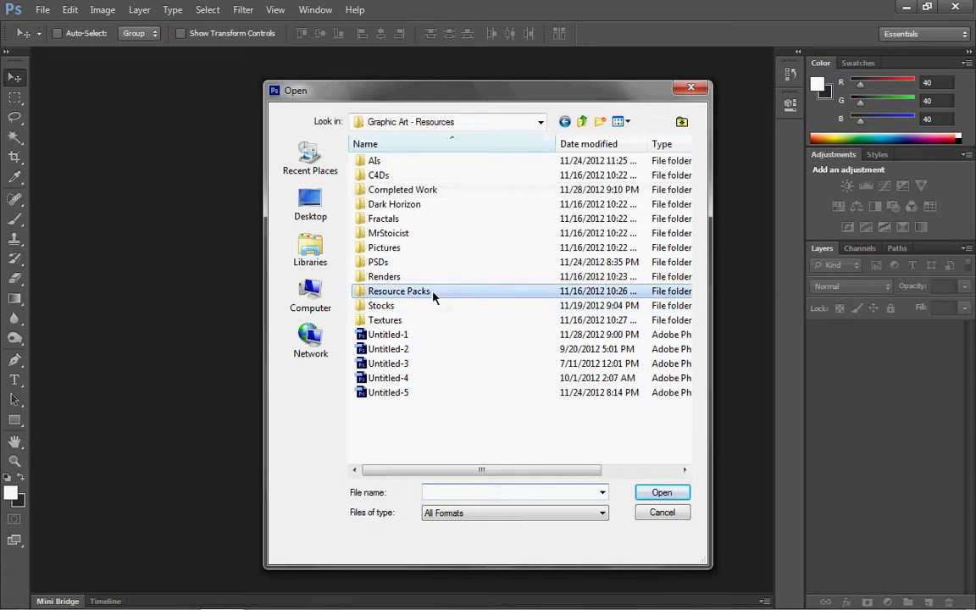
{"action": "left_click", "coordinate": [584, 122]}
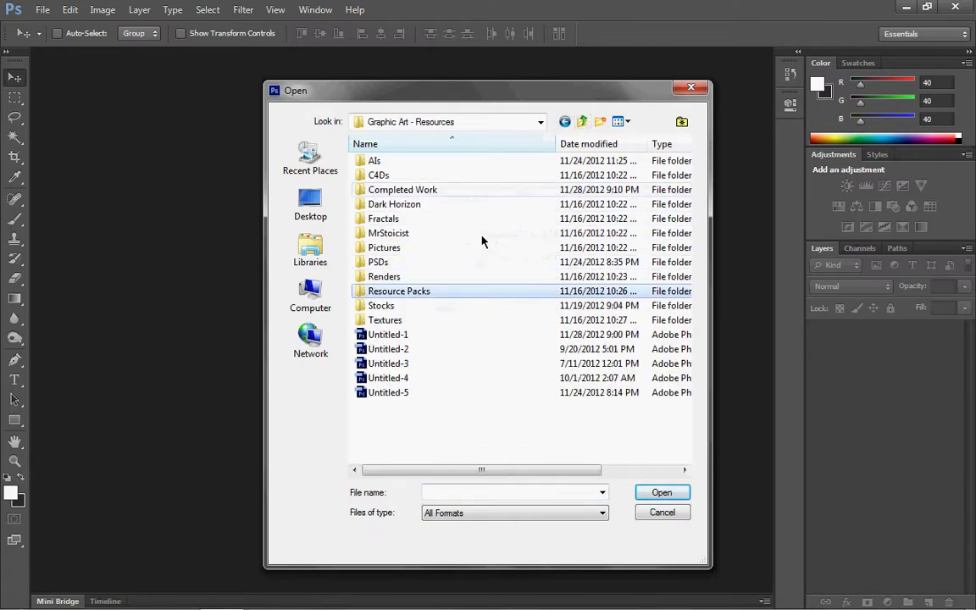
{"action": "double_click", "coordinate": [453, 305]}
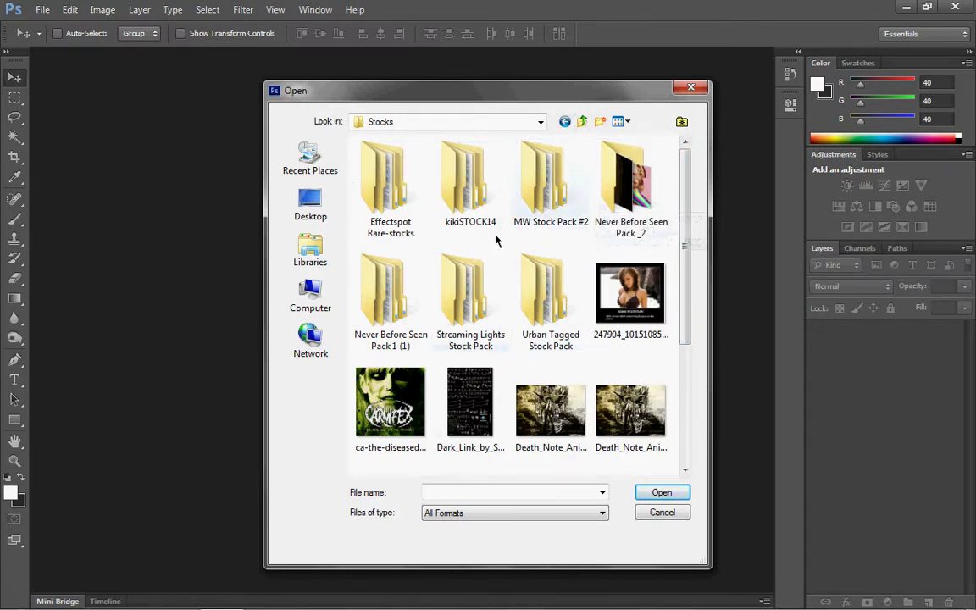
{"action": "double_click", "coordinate": [386, 182]}
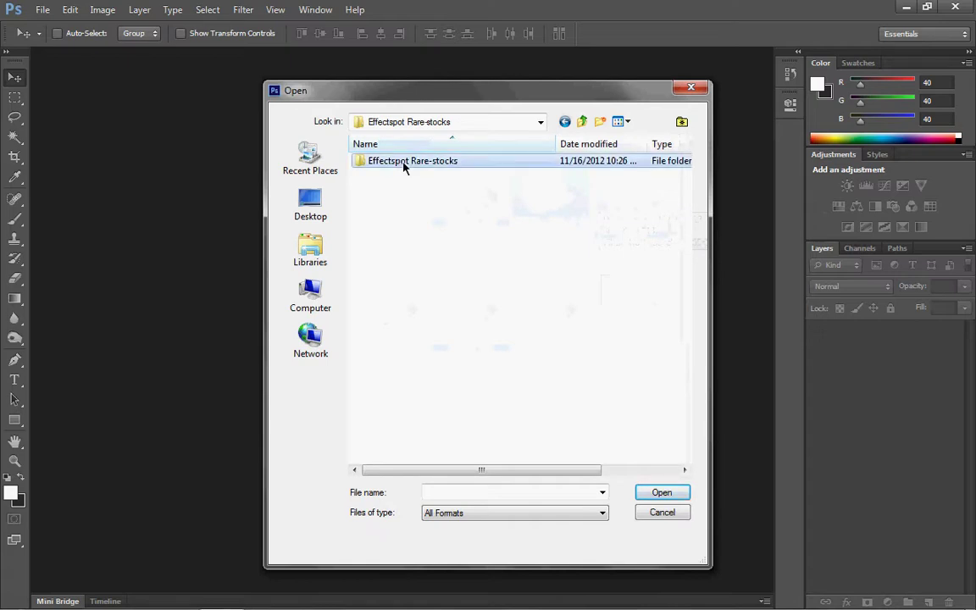
{"action": "double_click", "coordinate": [404, 167]}
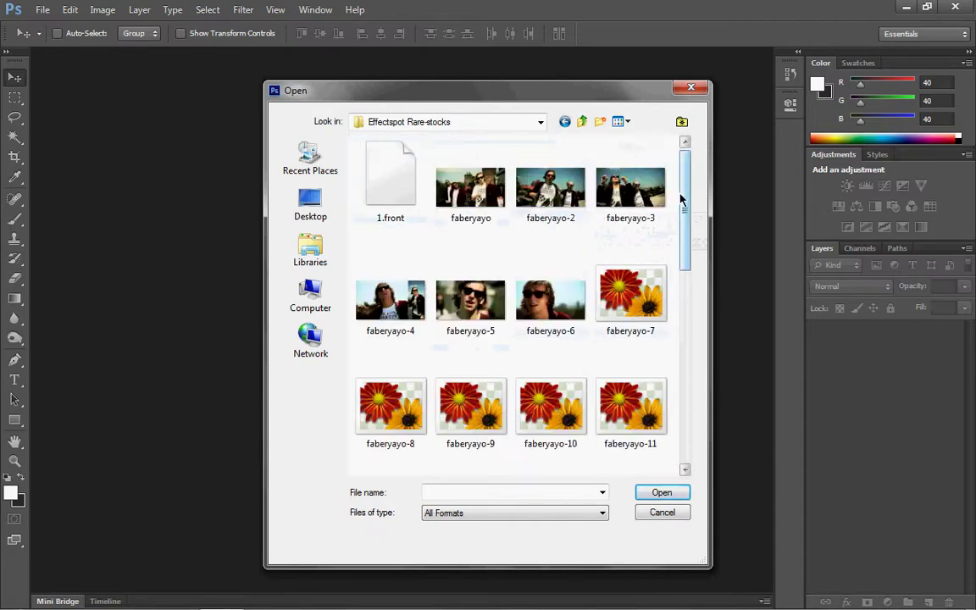
{"action": "left_click_drag", "start_coordinate": [680, 198], "coordinate": [678, 279]}
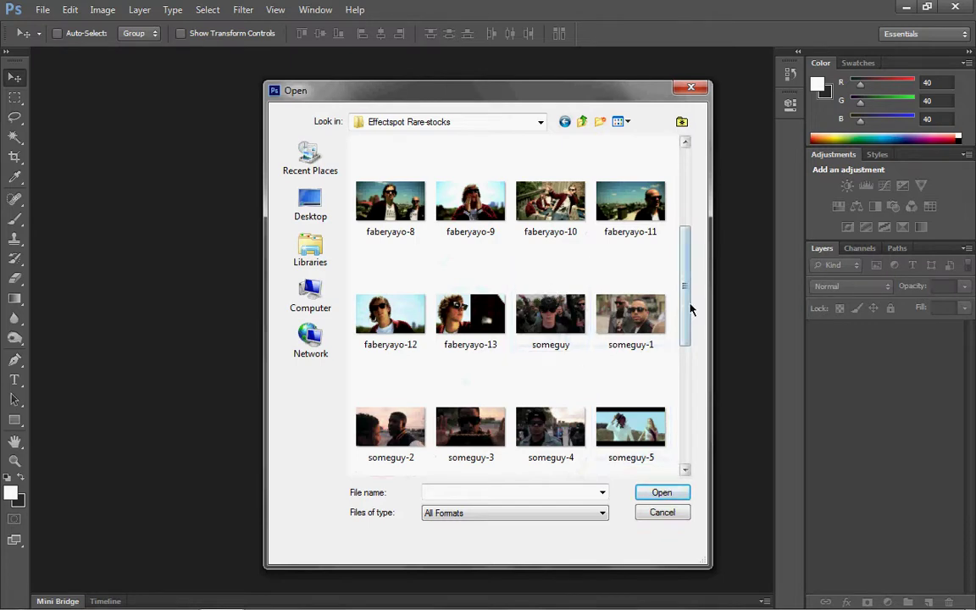
{"action": "left_click_drag", "start_coordinate": [690, 309], "coordinate": [682, 424]}
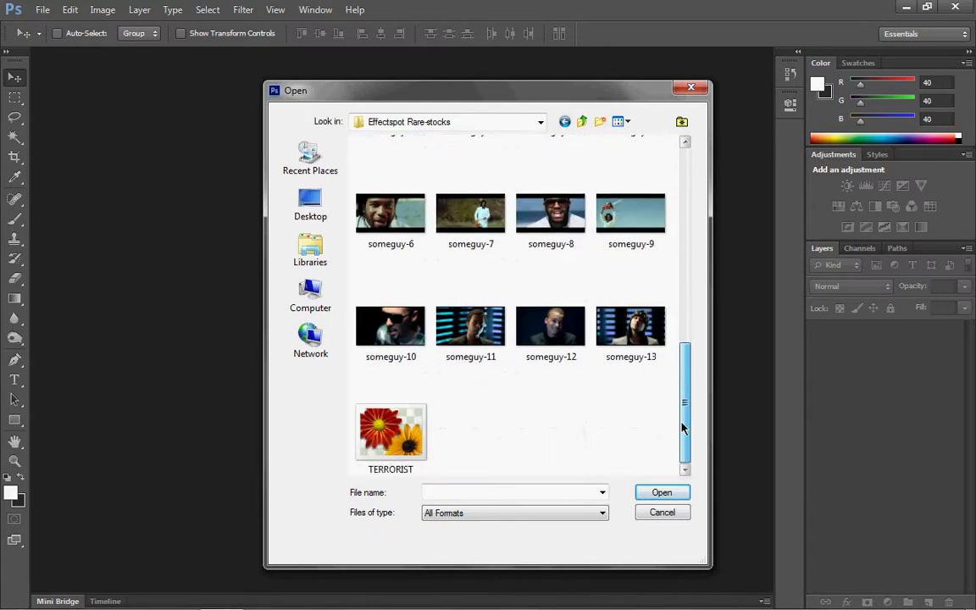
{"action": "left_click", "coordinate": [583, 121]}
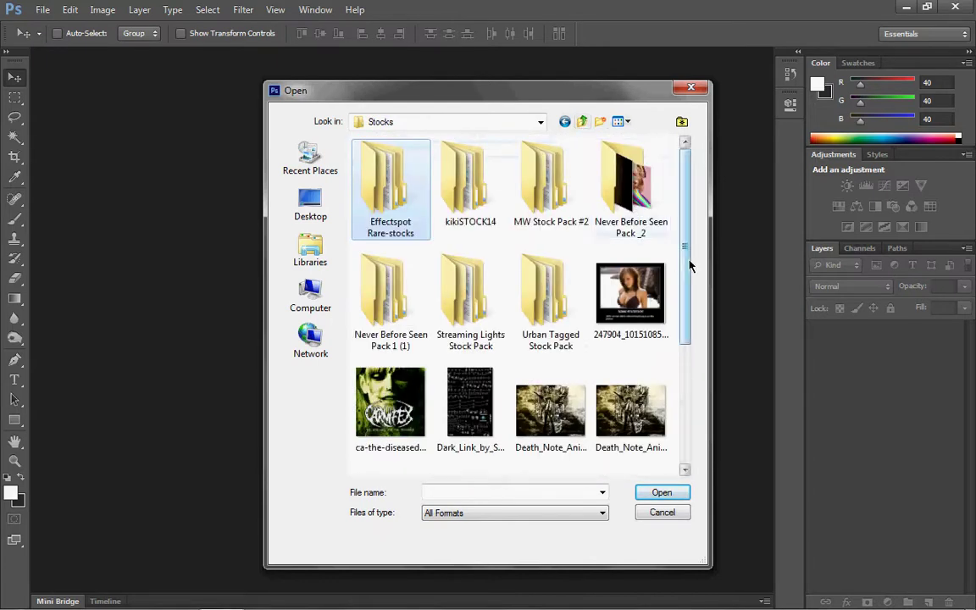
{"action": "left_click_drag", "start_coordinate": [687, 266], "coordinate": [686, 212]}
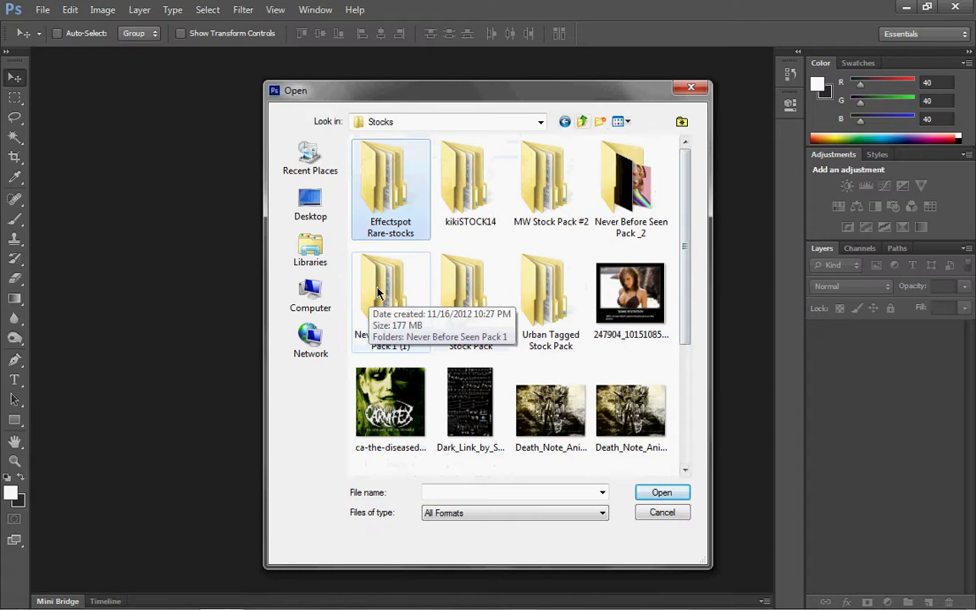
{"action": "double_click", "coordinate": [627, 193]}
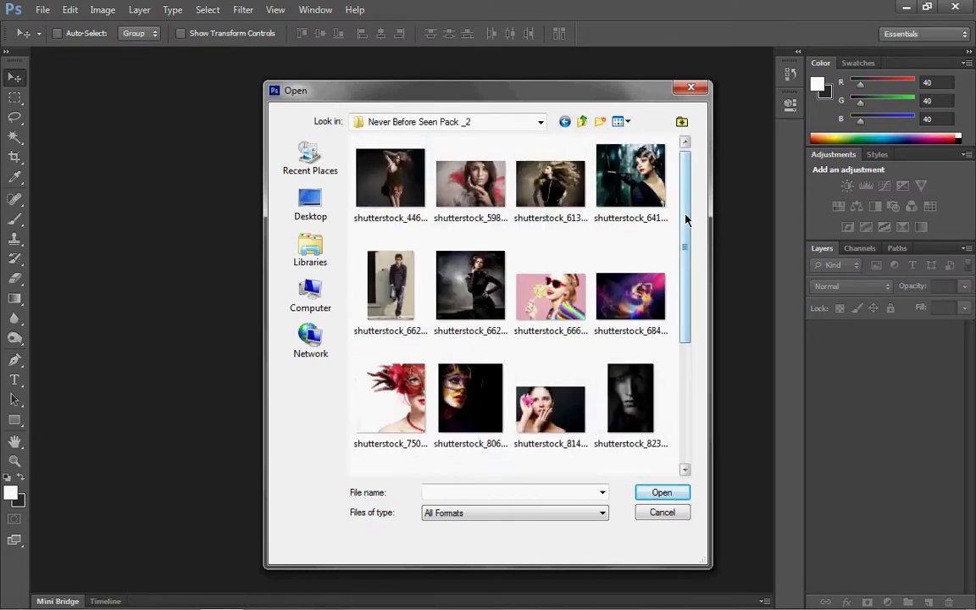
{"action": "left_click_drag", "start_coordinate": [686, 221], "coordinate": [687, 392]}
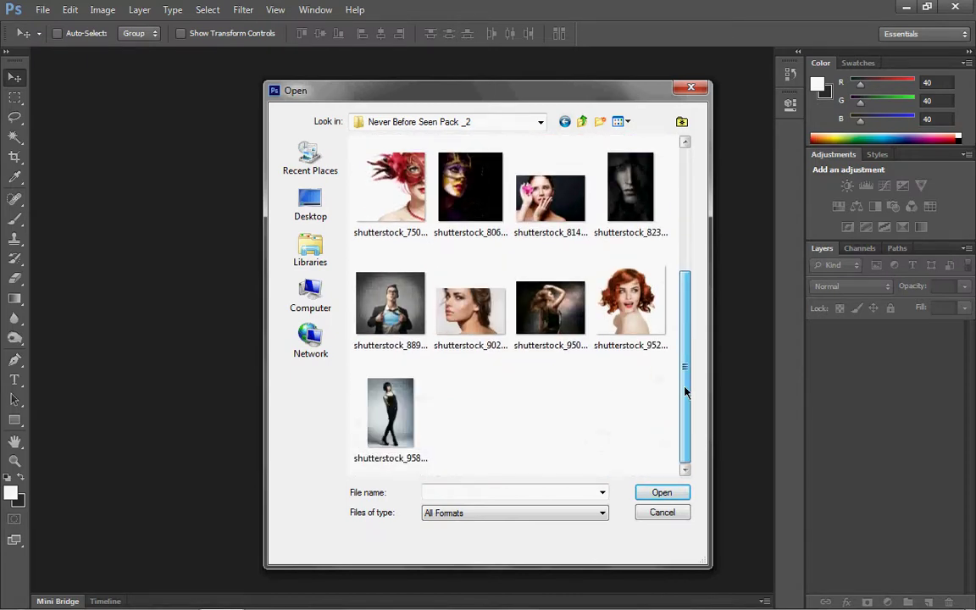
Step: Open render (77) from Renders > 150 Render Pack
{"action": "left_click", "coordinate": [583, 122]}
{"action": "left_click", "coordinate": [583, 122]}
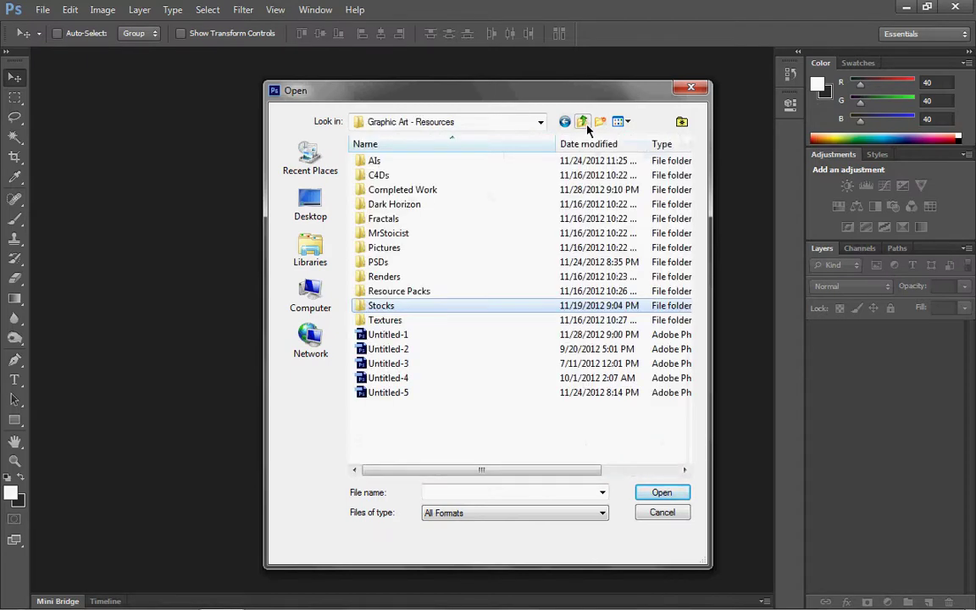
{"action": "double_click", "coordinate": [386, 276]}
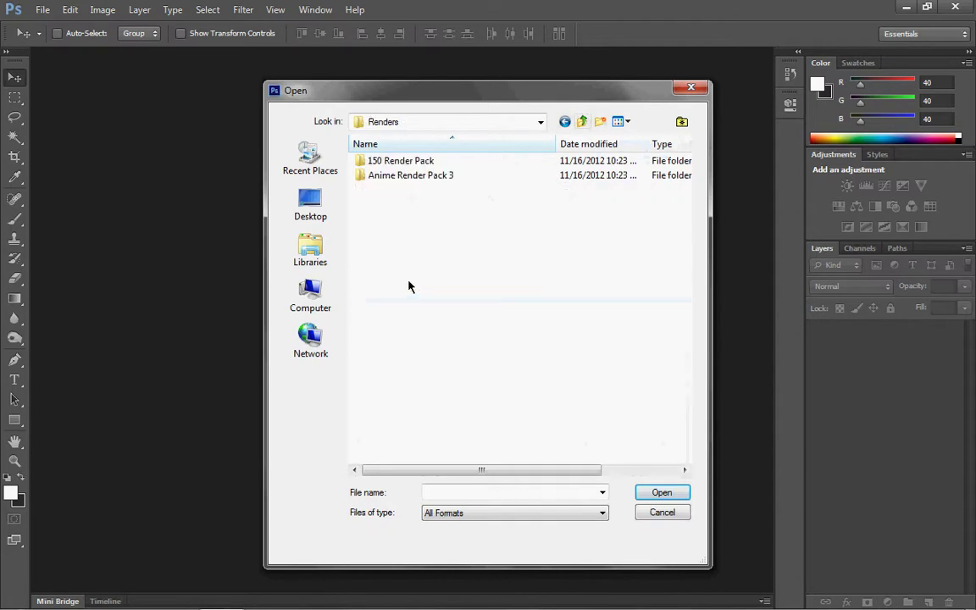
{"action": "double_click", "coordinate": [414, 163]}
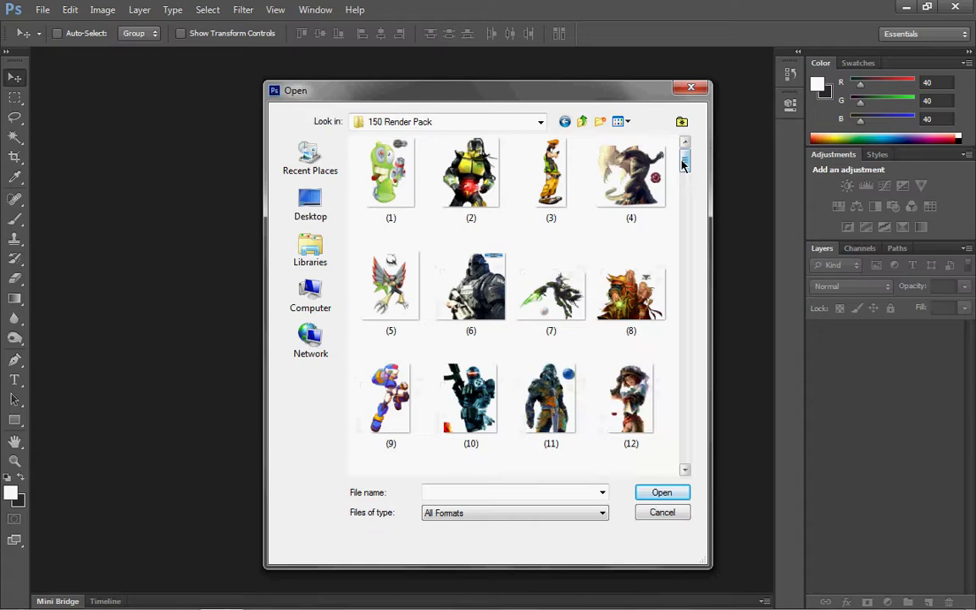
{"action": "left_click_drag", "start_coordinate": [683, 165], "coordinate": [683, 199]}
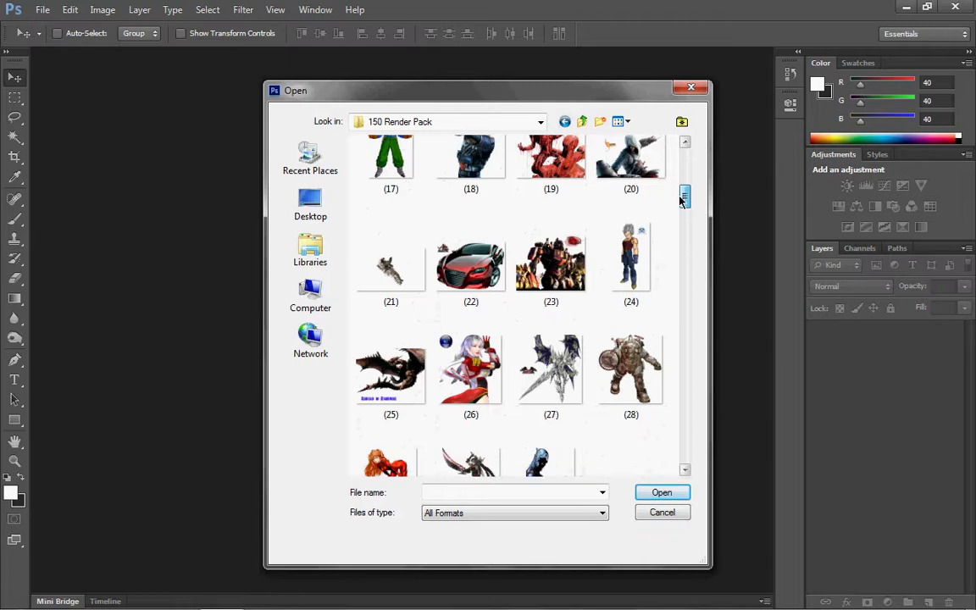
{"action": "left_click_drag", "start_coordinate": [682, 200], "coordinate": [680, 322]}
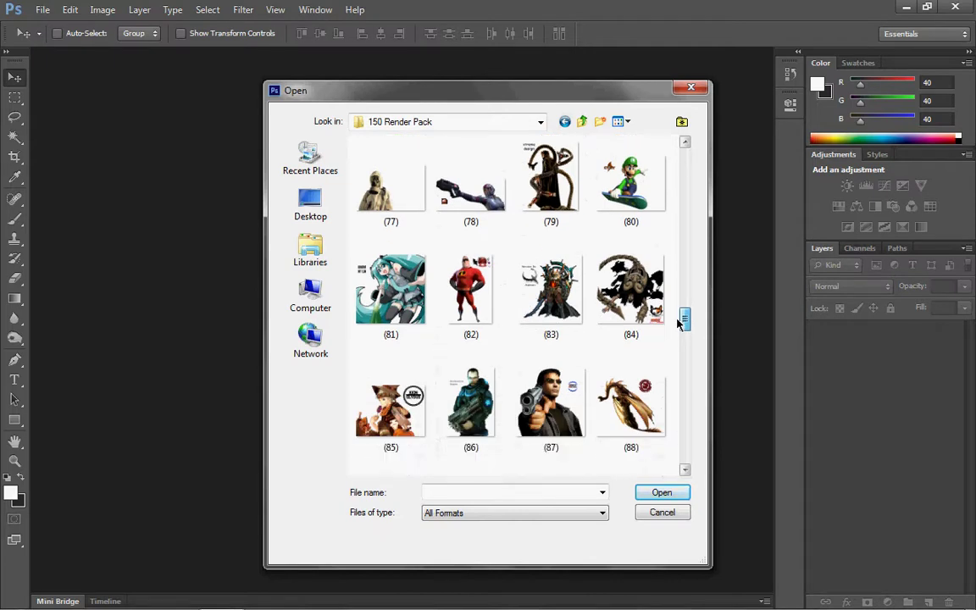
{"action": "left_click", "coordinate": [379, 218]}
{"action": "left_click", "coordinate": [653, 493]}
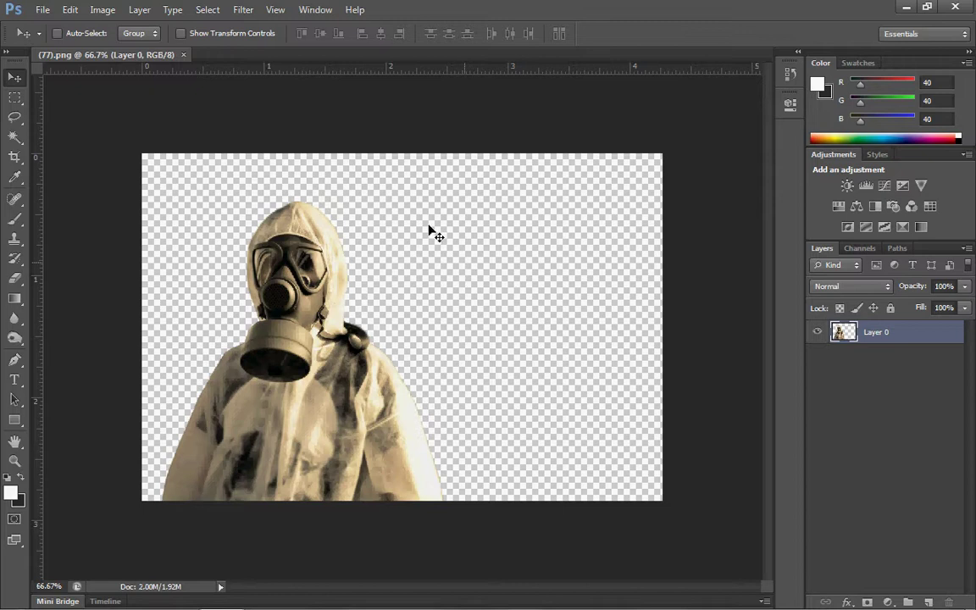
Step: Close the gas-mask document and browse the Effectspot Rare-stocks folder in the Open dialog
{"action": "left_click", "coordinate": [184, 55]}
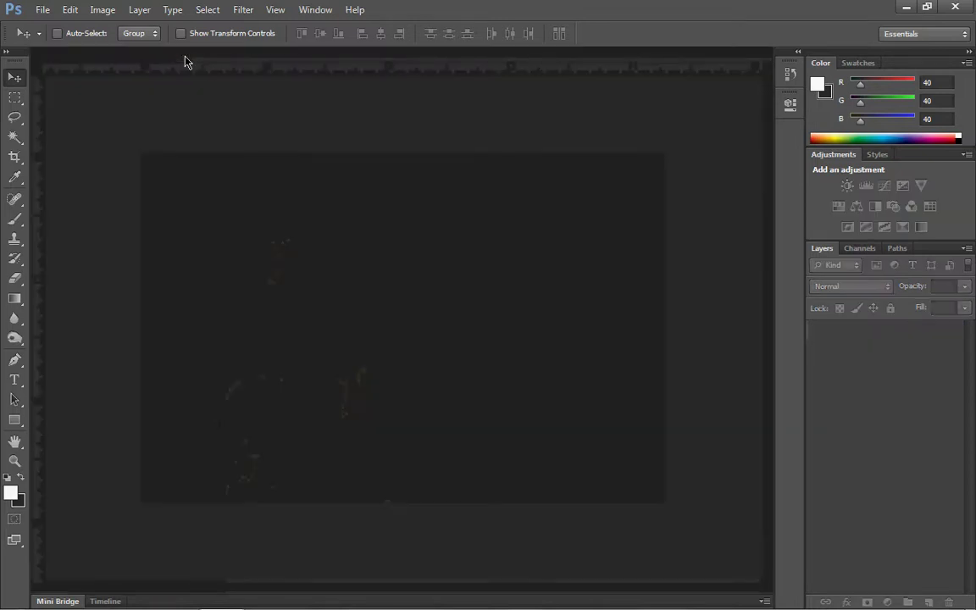
{"action": "key", "text": "ctrl+o"}
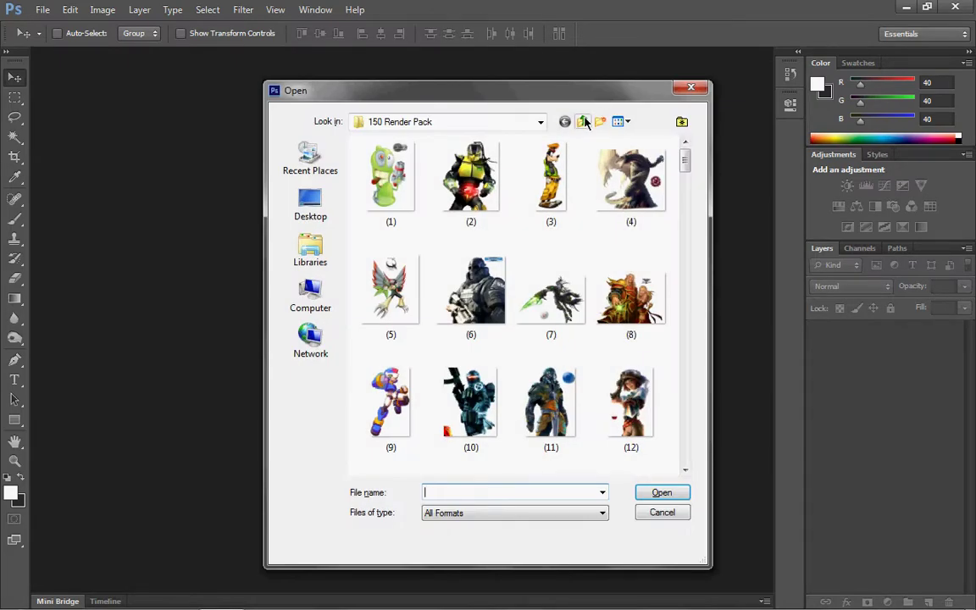
{"action": "left_click", "coordinate": [584, 122]}
{"action": "left_click", "coordinate": [584, 122]}
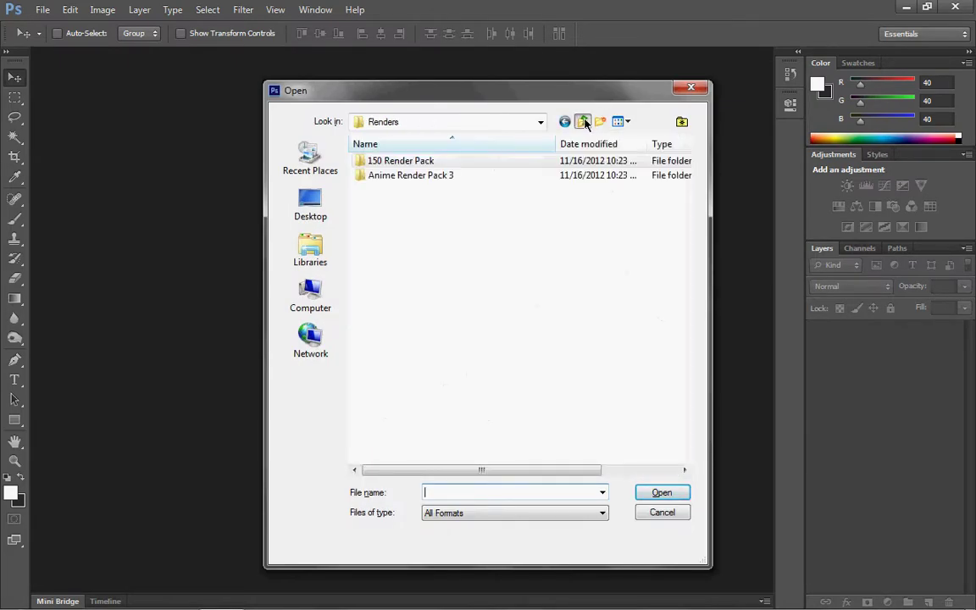
{"action": "left_click", "coordinate": [583, 122]}
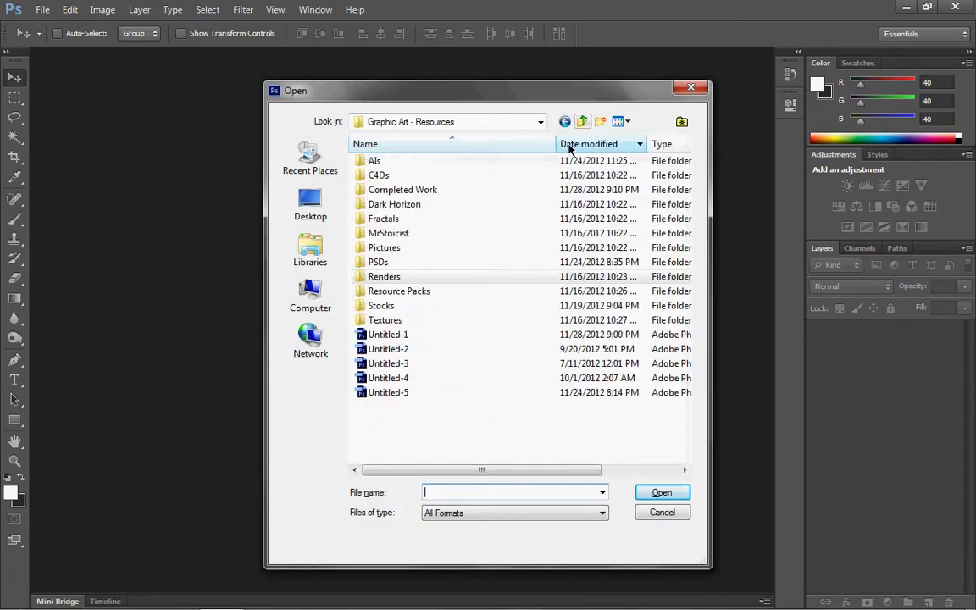
{"action": "double_click", "coordinate": [415, 306]}
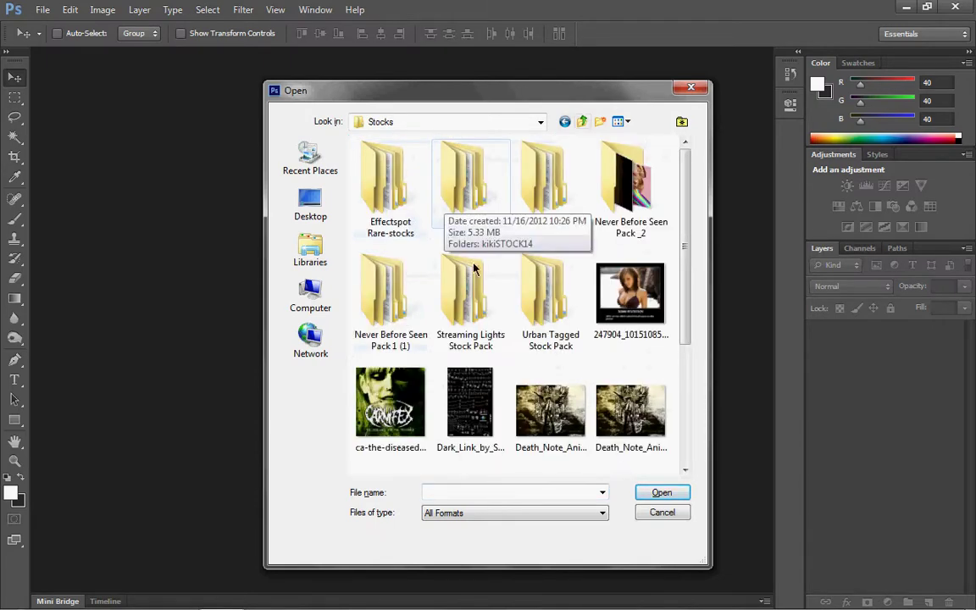
{"action": "left_click", "coordinate": [387, 188]}
{"action": "double_click", "coordinate": [385, 188]}
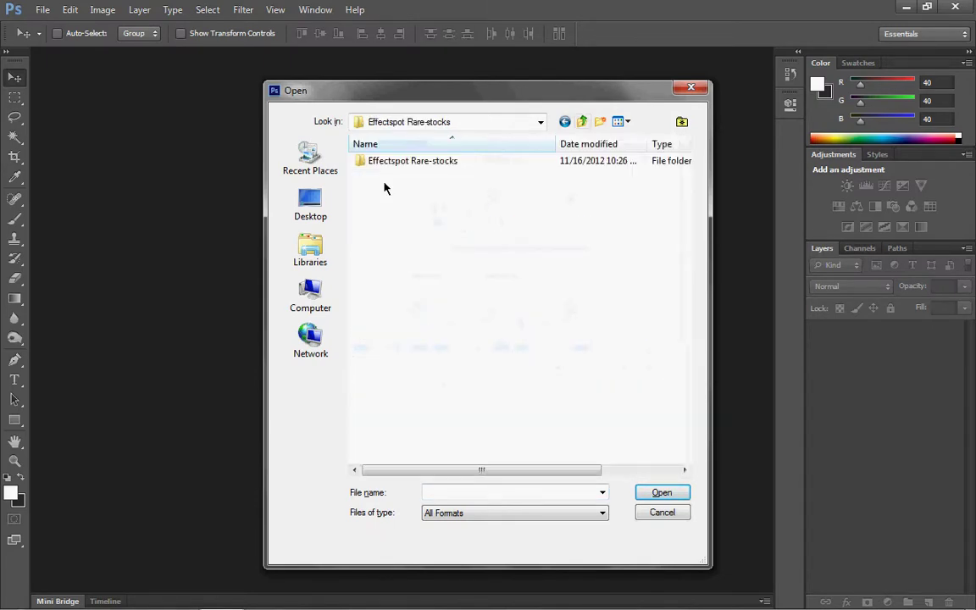
{"action": "double_click", "coordinate": [399, 164]}
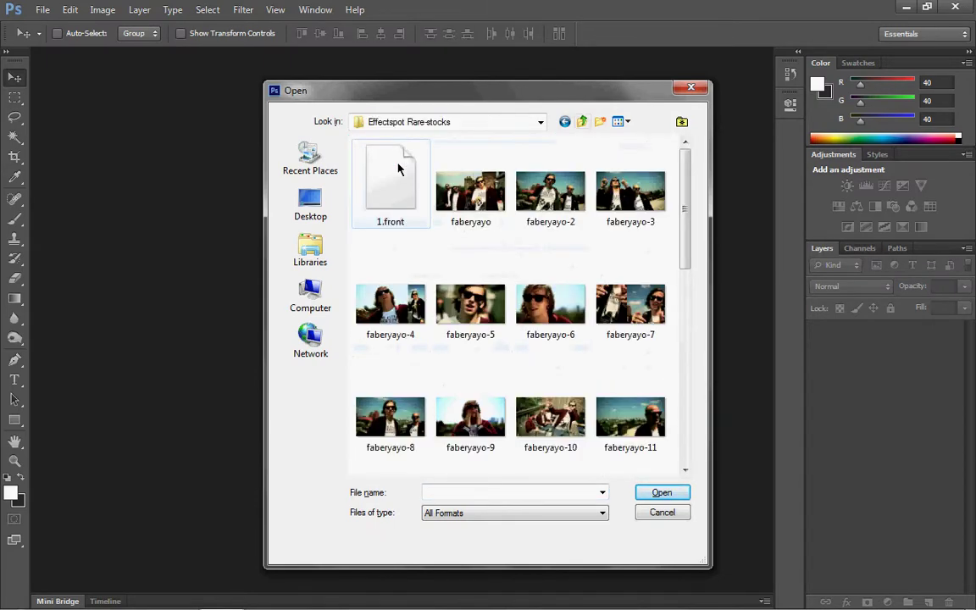
Step: Browse the Stocks folder of the Studio 9 July & August Resource Pack
{"action": "left_click", "coordinate": [583, 123]}
{"action": "left_click", "coordinate": [583, 122]}
{"action": "left_click", "coordinate": [583, 123]}
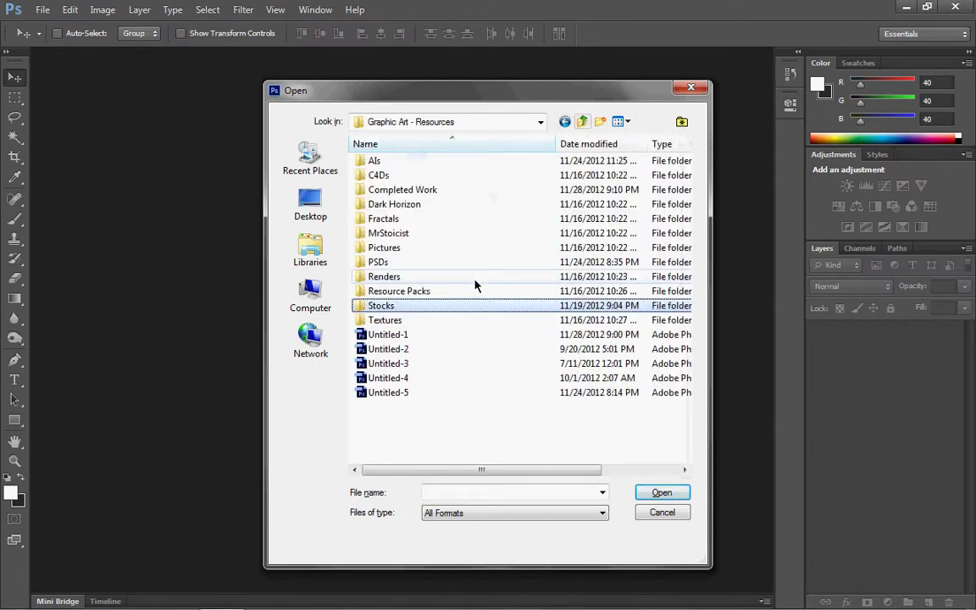
{"action": "double_click", "coordinate": [453, 293]}
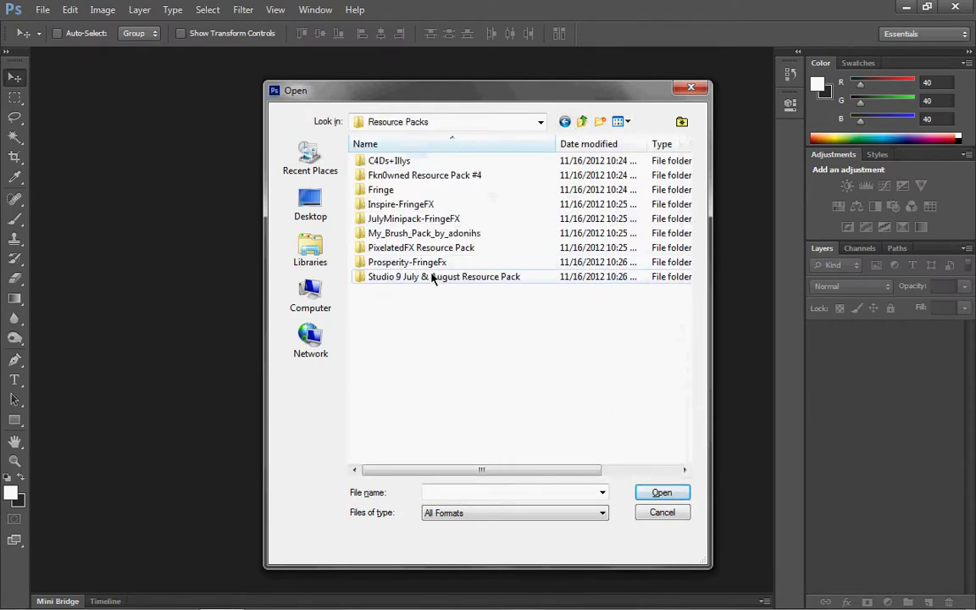
{"action": "double_click", "coordinate": [433, 276]}
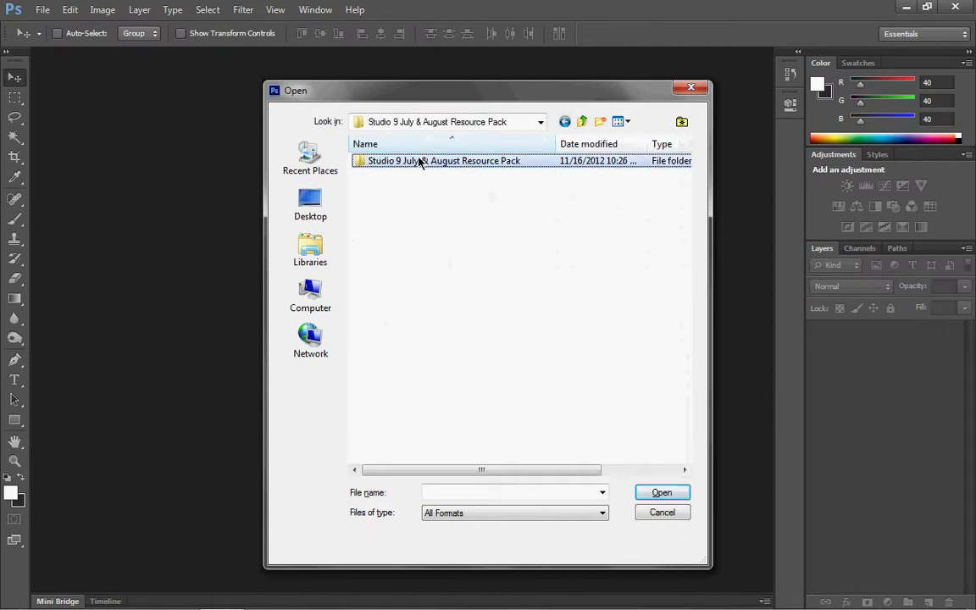
{"action": "double_click", "coordinate": [419, 161]}
{"action": "double_click", "coordinate": [407, 210]}
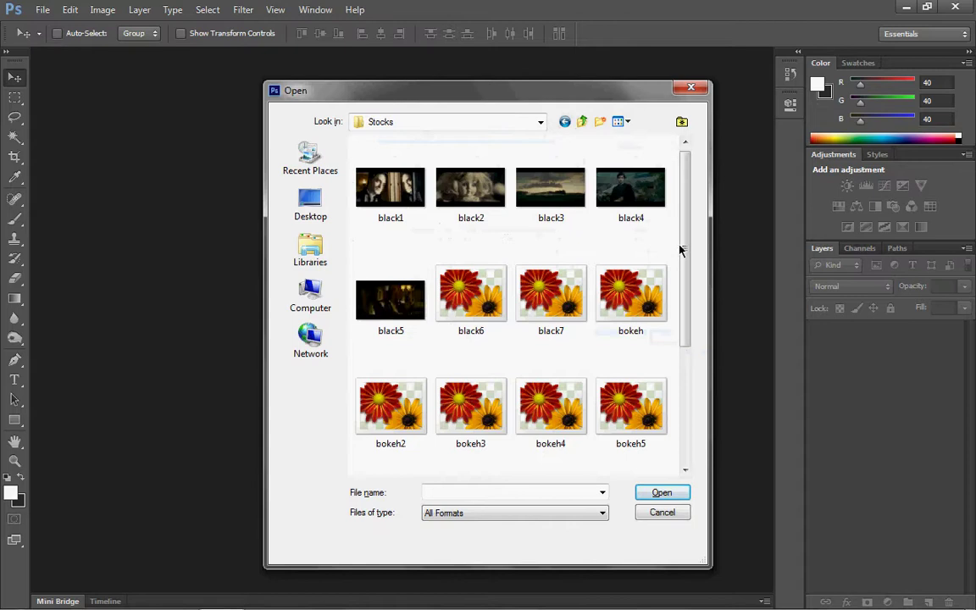
{"action": "left_click_drag", "start_coordinate": [688, 211], "coordinate": [689, 340]}
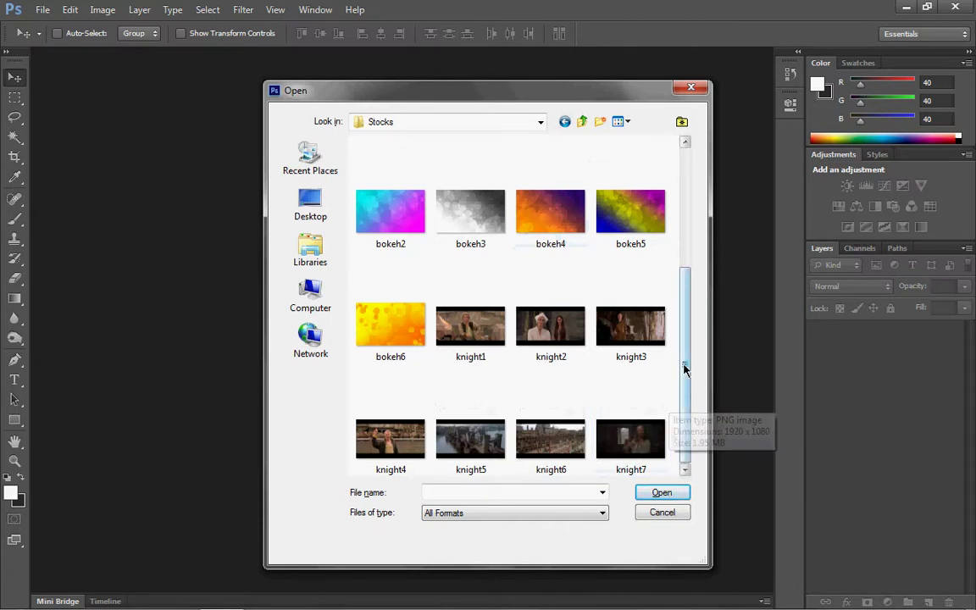
{"action": "left_click_drag", "start_coordinate": [683, 364], "coordinate": [686, 210]}
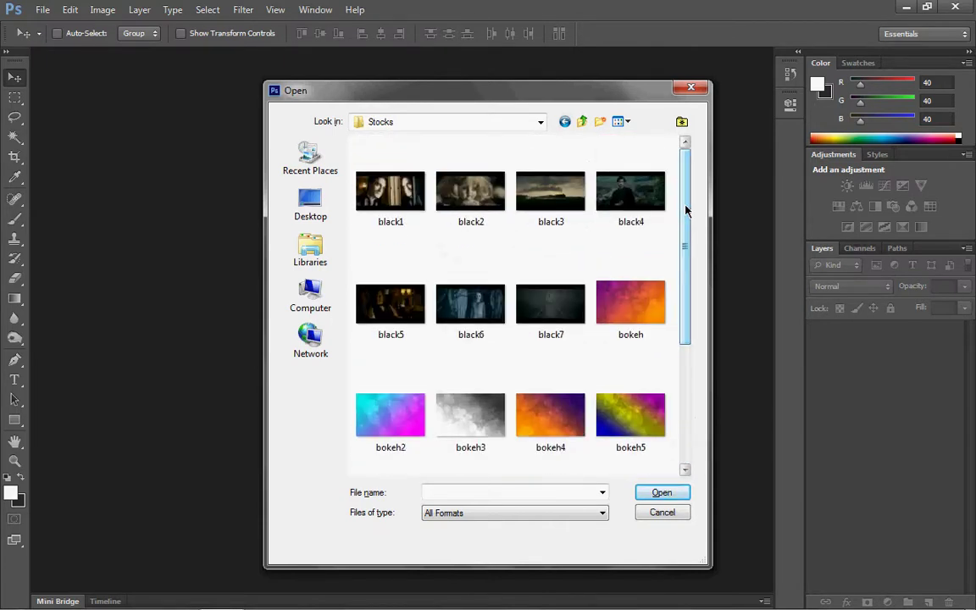
Step: Browse the Stocks folder of the PixelatedFX Resource Pack
{"action": "left_click", "coordinate": [581, 121]}
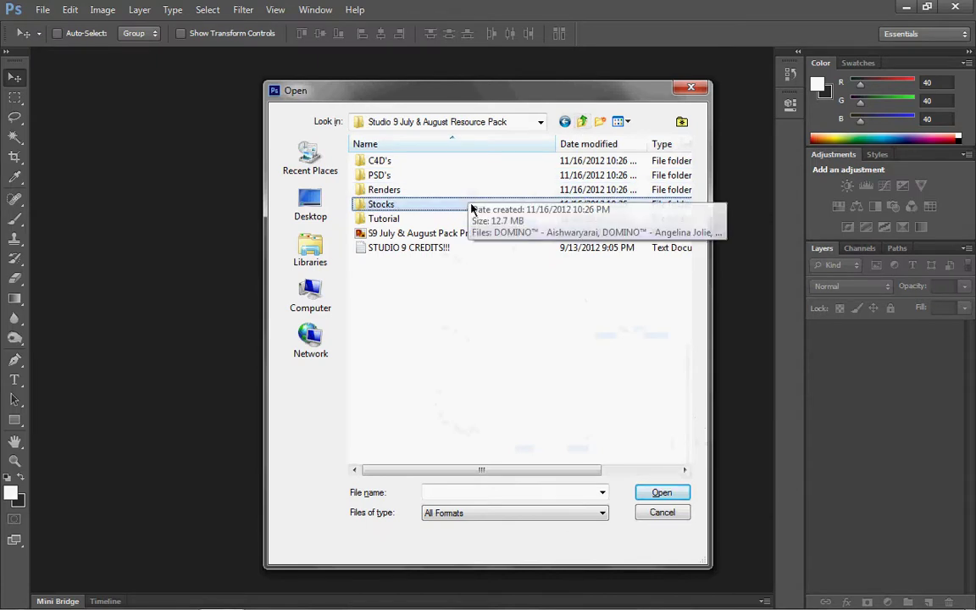
{"action": "left_click", "coordinate": [584, 122]}
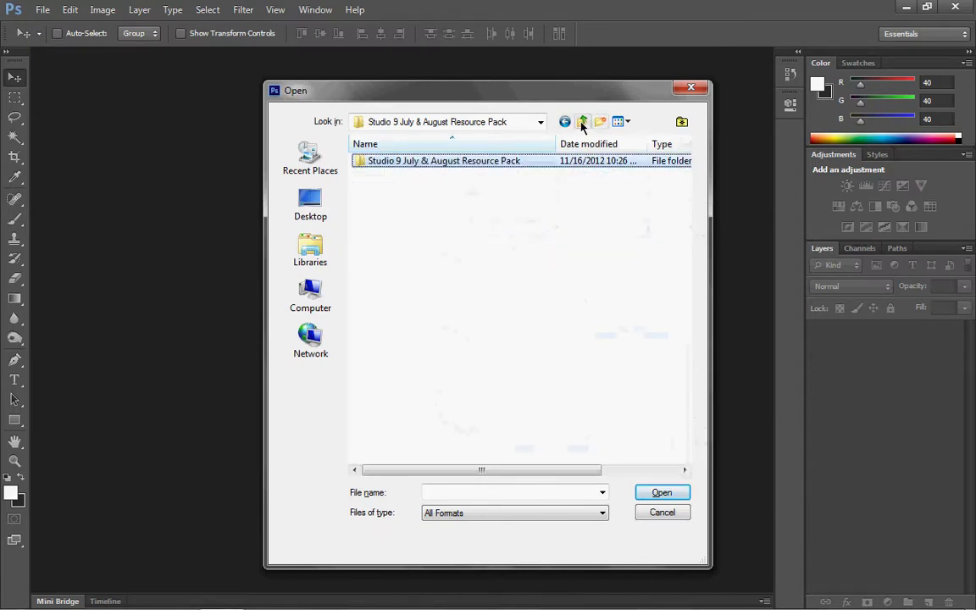
{"action": "left_click", "coordinate": [581, 122]}
{"action": "double_click", "coordinate": [447, 247]}
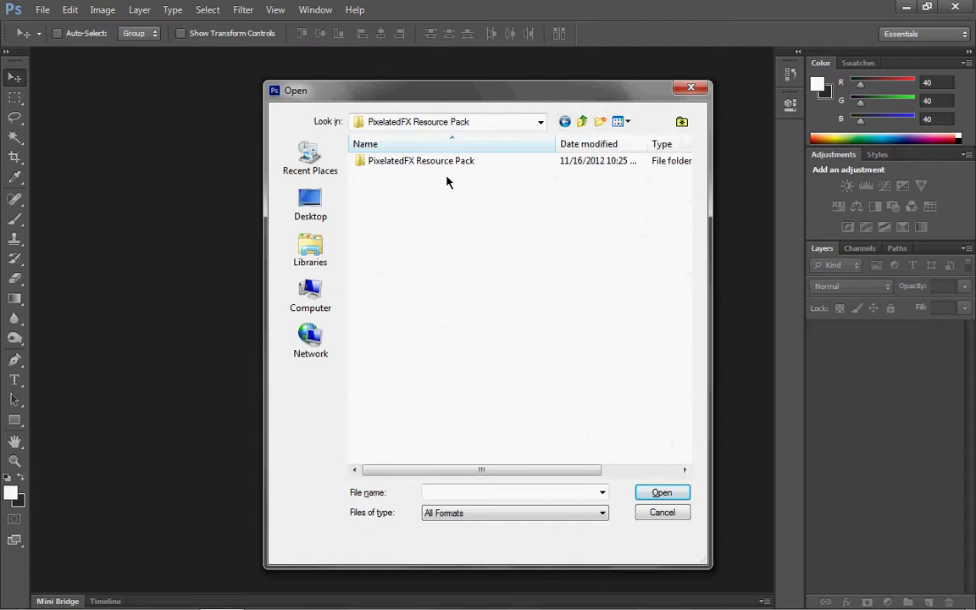
{"action": "double_click", "coordinate": [447, 163]}
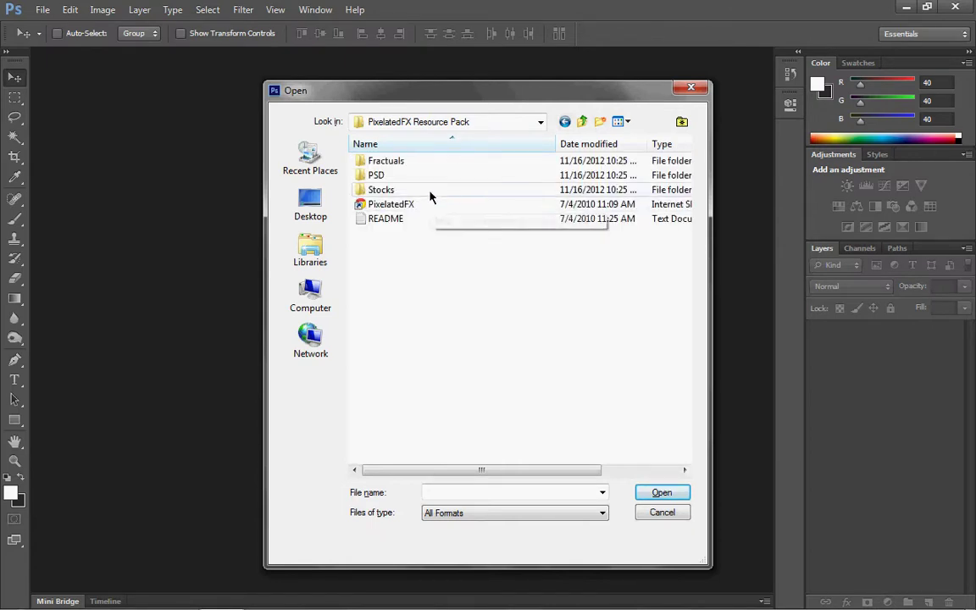
{"action": "double_click", "coordinate": [429, 196]}
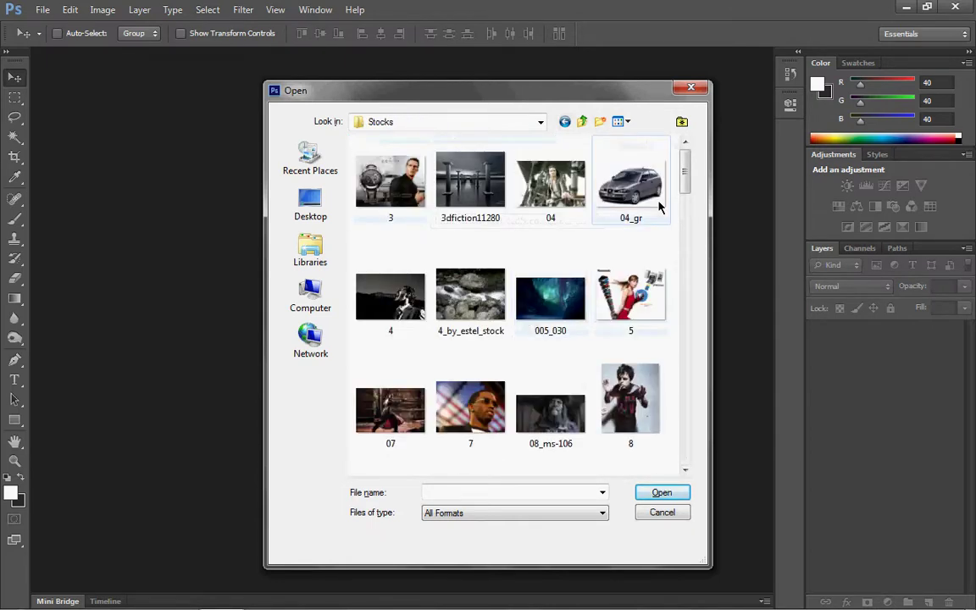
{"action": "left_click_drag", "start_coordinate": [686, 188], "coordinate": [682, 322]}
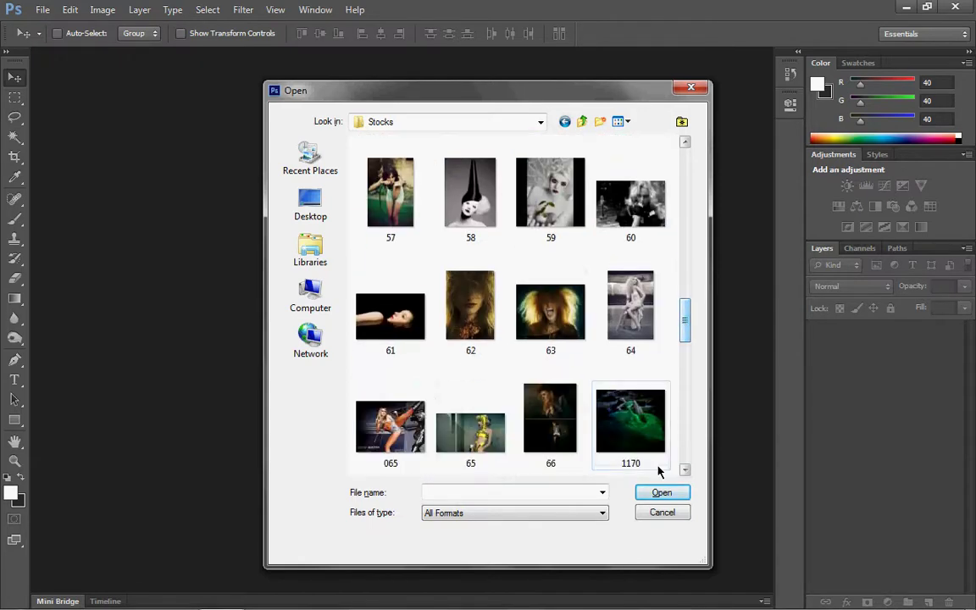
Step: Cancel the Open dialog and reopen (77).png from Open Recent
{"action": "left_click", "coordinate": [662, 512]}
{"action": "left_click", "coordinate": [42, 9]}
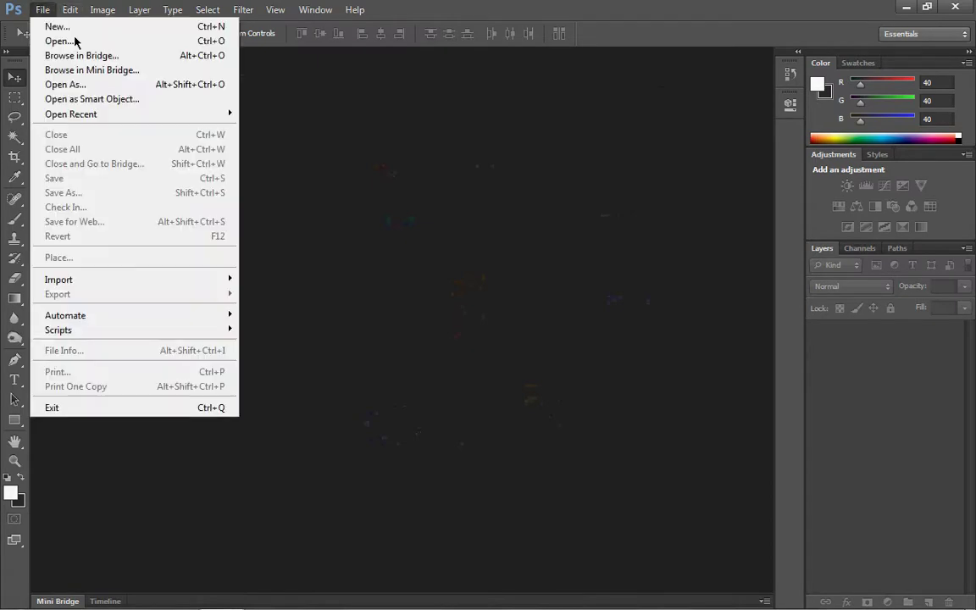
{"action": "mouse_move", "coordinate": [191, 113]}
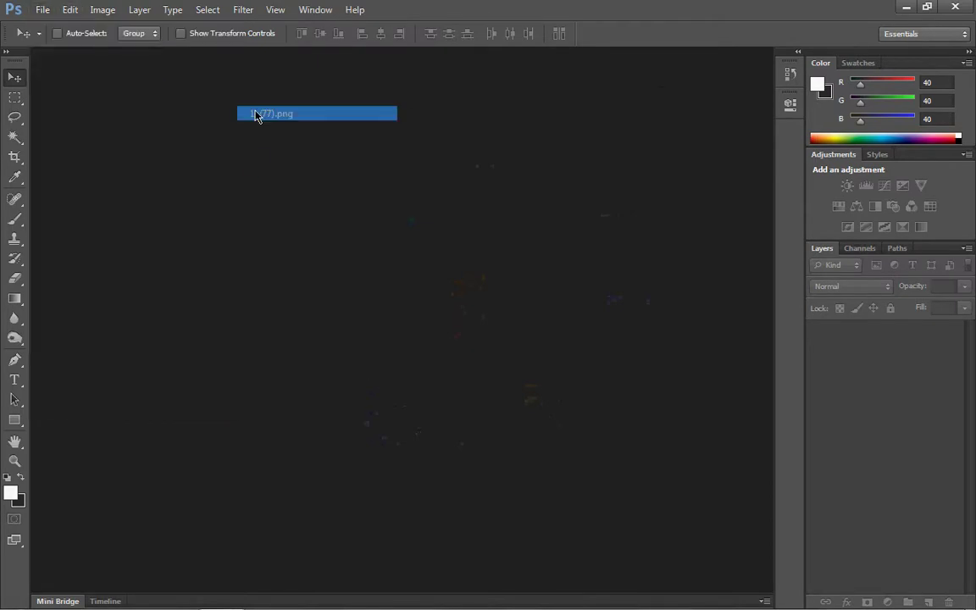
{"action": "left_click_drag", "start_coordinate": [256, 116], "coordinate": [259, 121]}
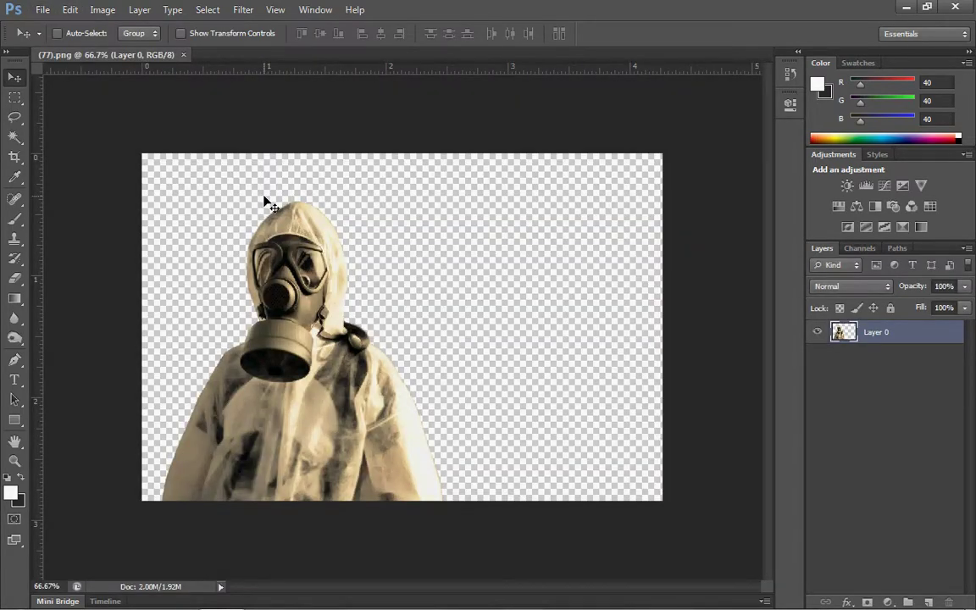
Step: Cut the gas-mask figure to the clipboard and close (77).png without saving
{"action": "key", "text": "Delete"}
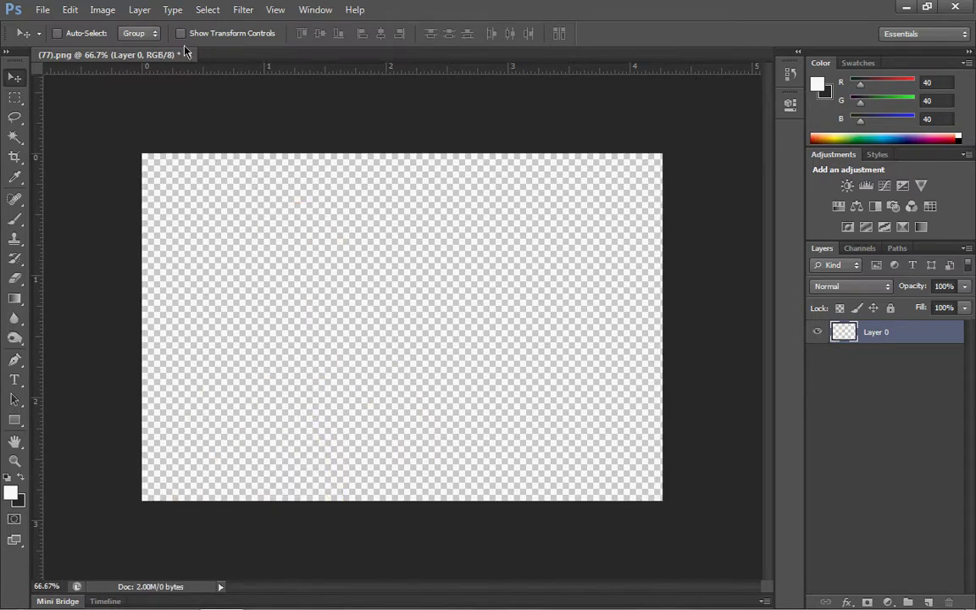
{"action": "left_click", "coordinate": [189, 56]}
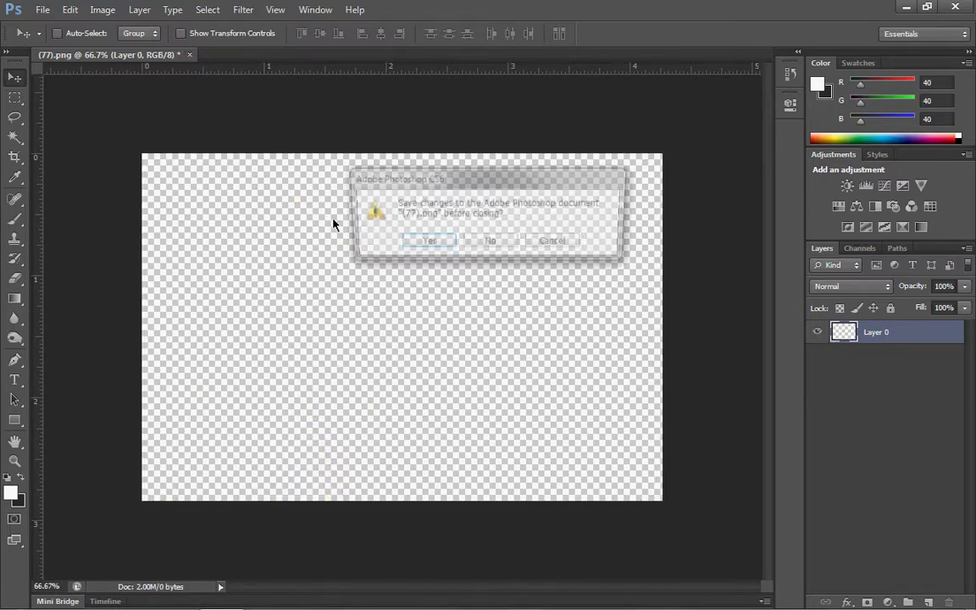
{"action": "left_click", "coordinate": [482, 245]}
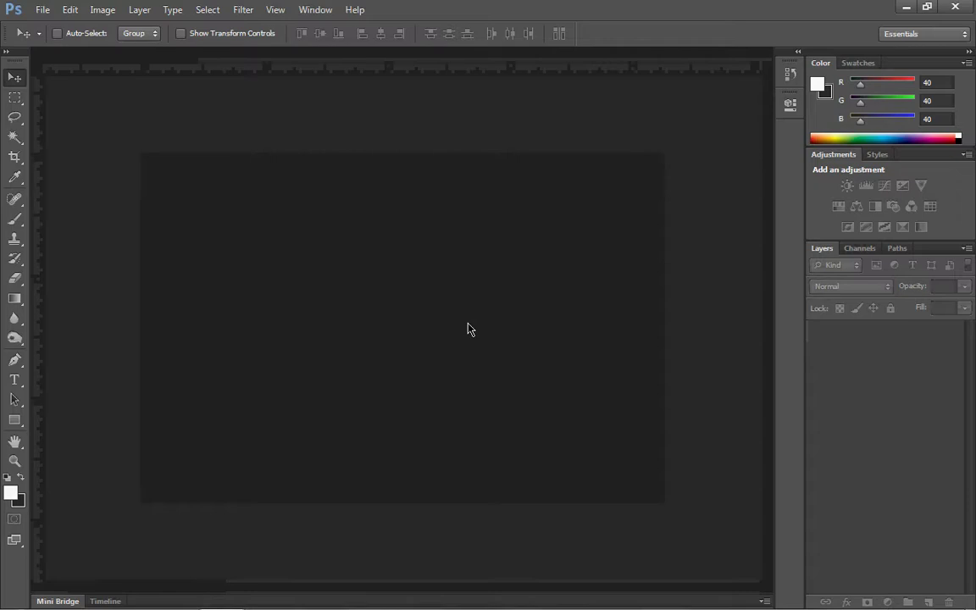
Step: Create a new 500×200 pixel document
{"action": "key", "text": "ctrl+n"}
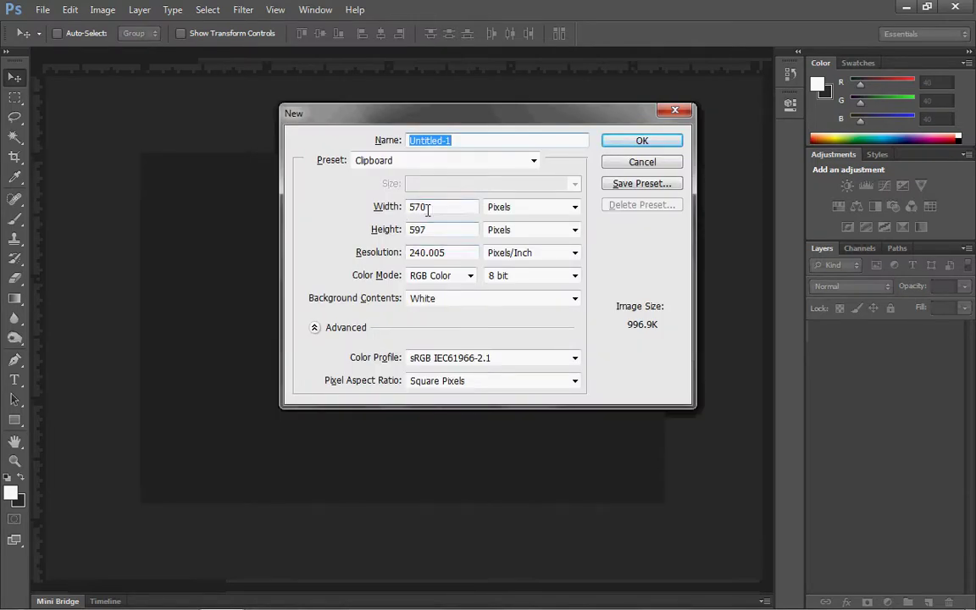
{"action": "key", "text": "Tab"}
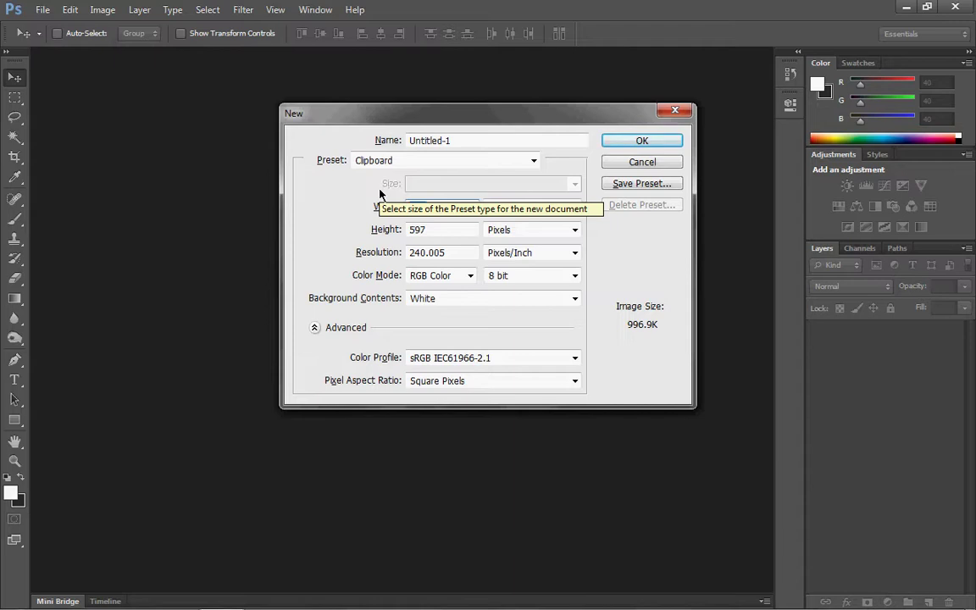
{"action": "type", "text": "500"}
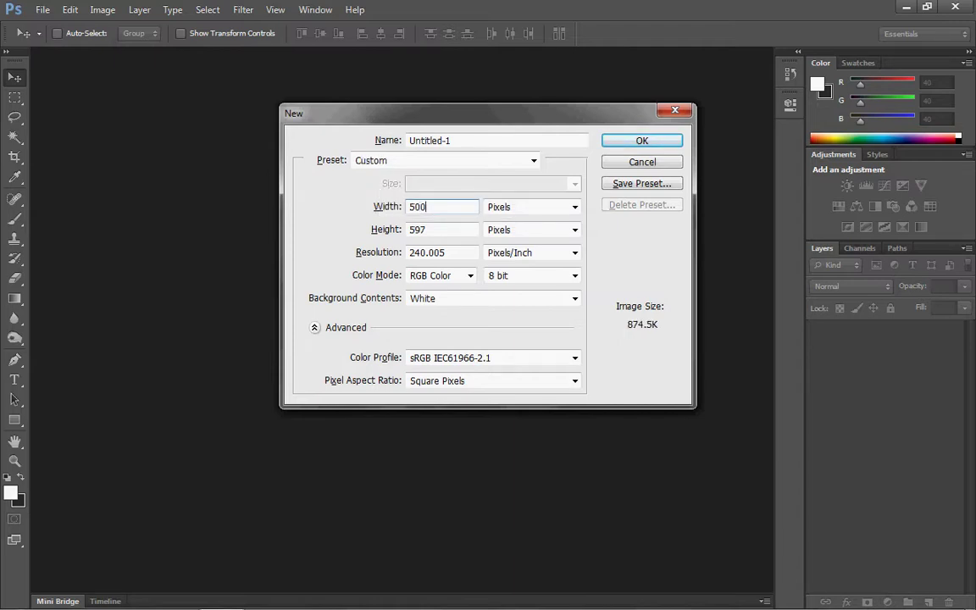
{"action": "key", "text": "Tab"}
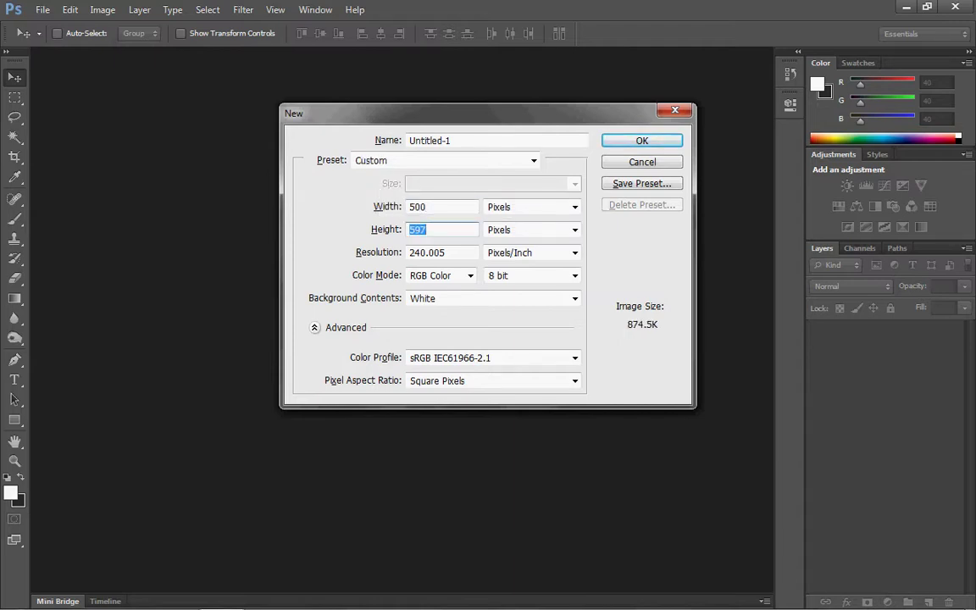
{"action": "type", "text": "200"}
{"action": "key", "text": "Return"}
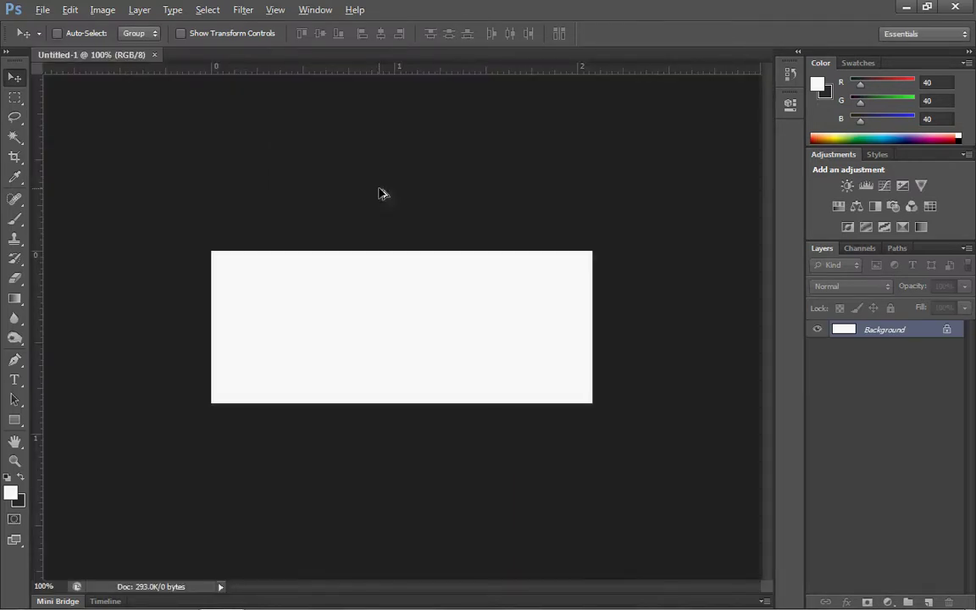
Step: Resize the image to 400×160 pixels in Image Size
{"action": "key", "text": "ctrl+alt+i"}
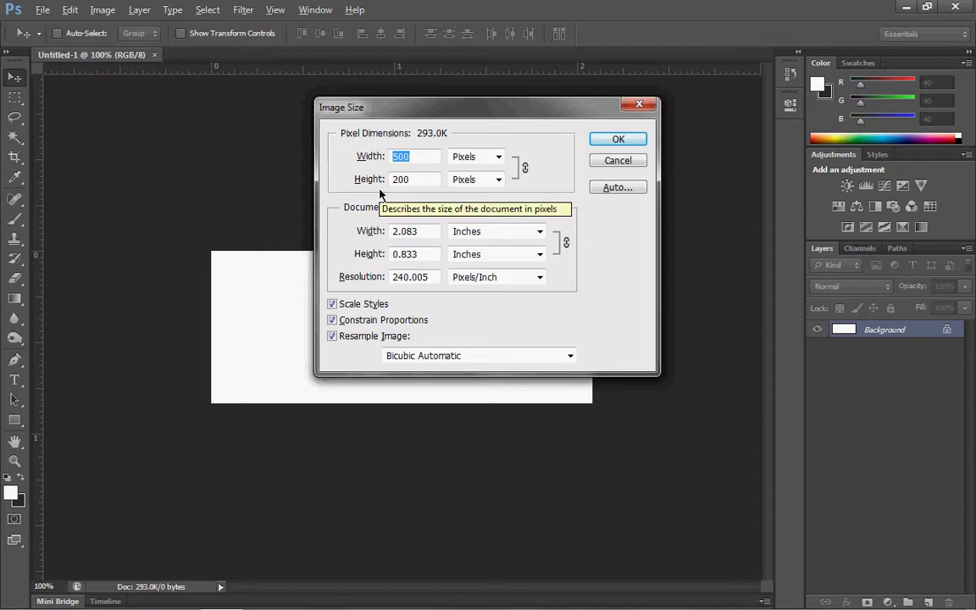
{"action": "type", "text": "400"}
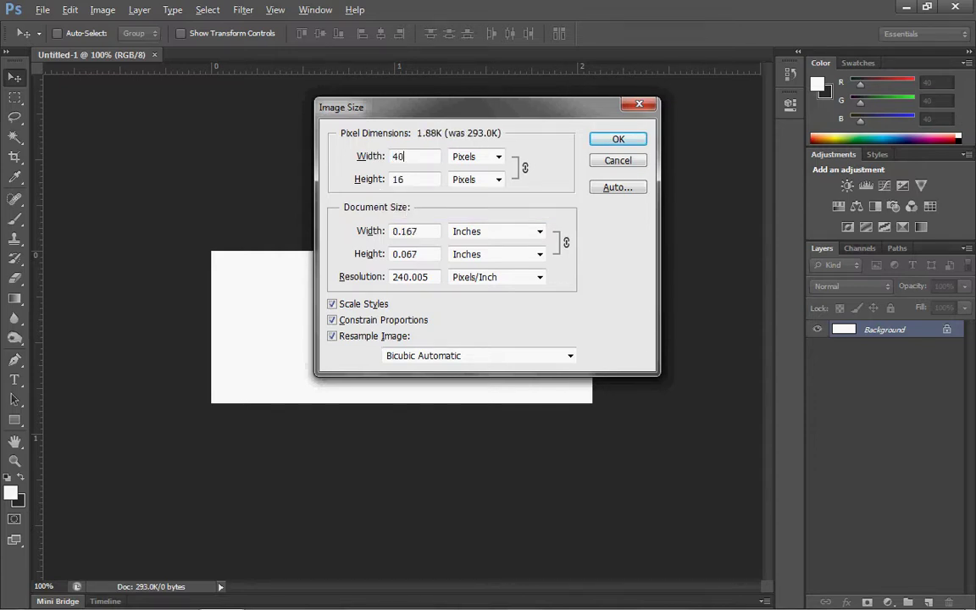
{"action": "key", "text": "ctrl+a"}
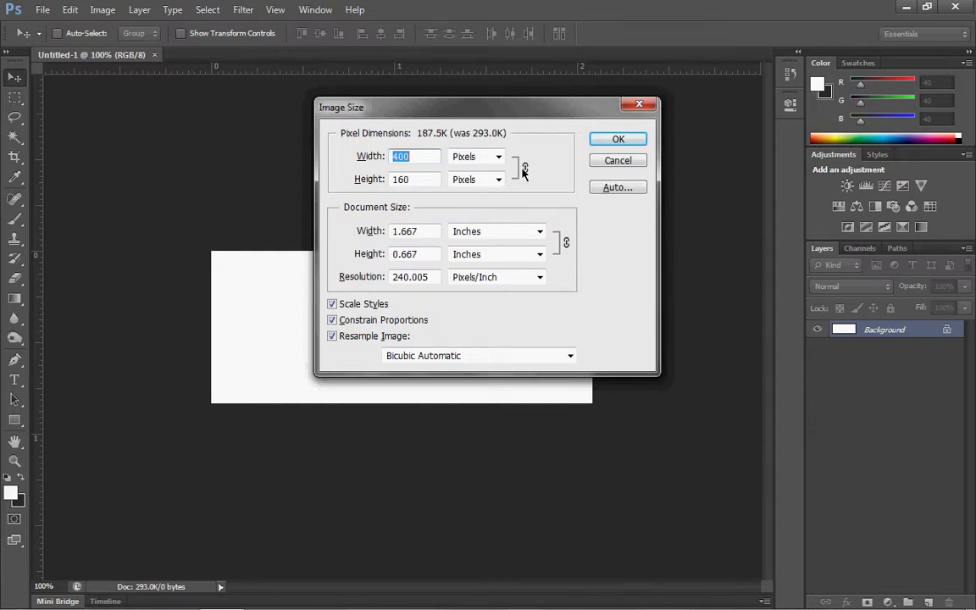
{"action": "left_click", "coordinate": [463, 182]}
{"action": "left_click", "coordinate": [467, 207]}
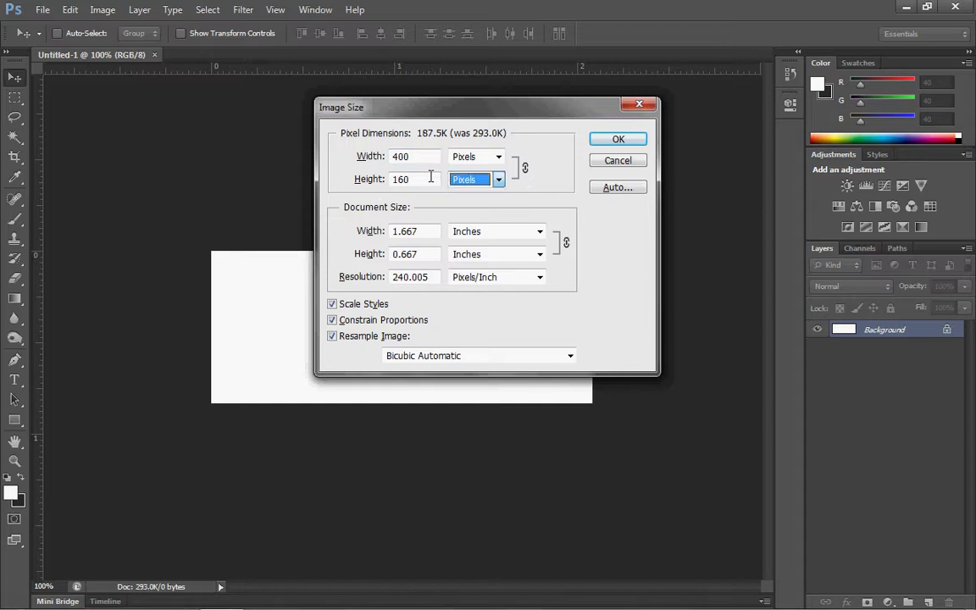
{"action": "left_click", "coordinate": [371, 175]}
{"action": "left_click", "coordinate": [627, 134]}
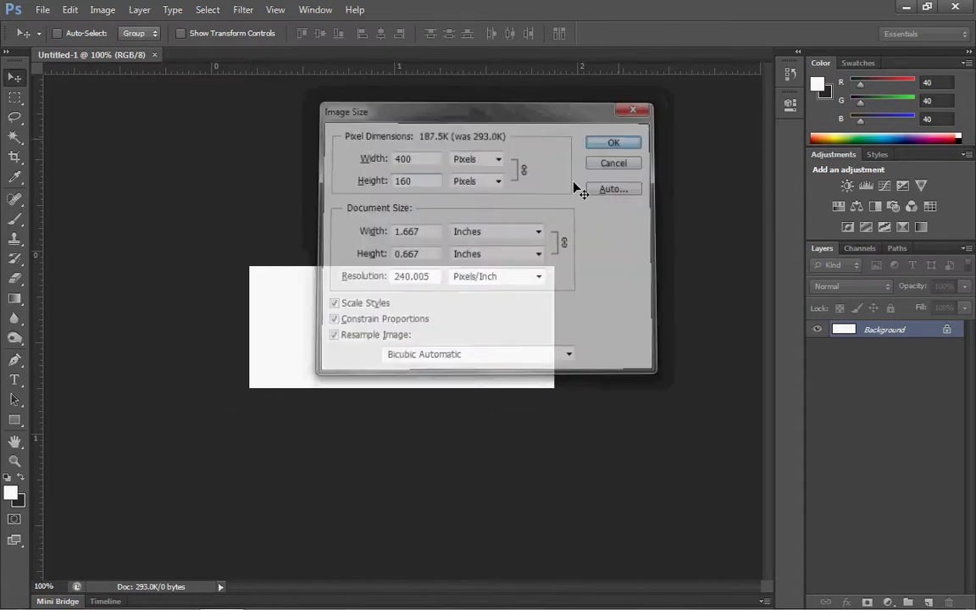
Step: Paste the gas-mask figure into a new layer, scale it to about 41% and place it left of centre
{"action": "key", "text": "ctrl+shift+alt+n"}
{"action": "key", "text": "ctrl+v"}
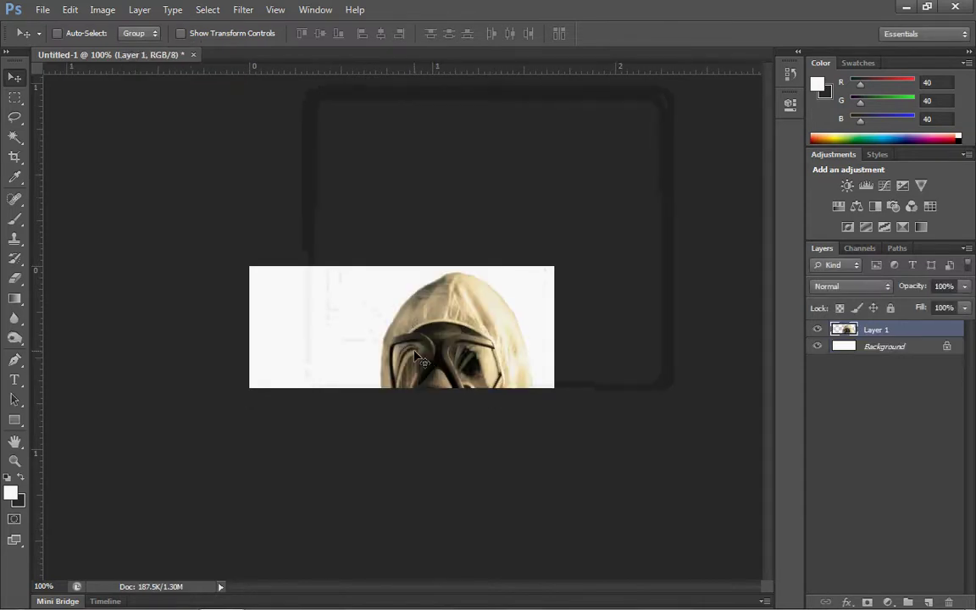
{"action": "key", "text": "ctrl+t"}
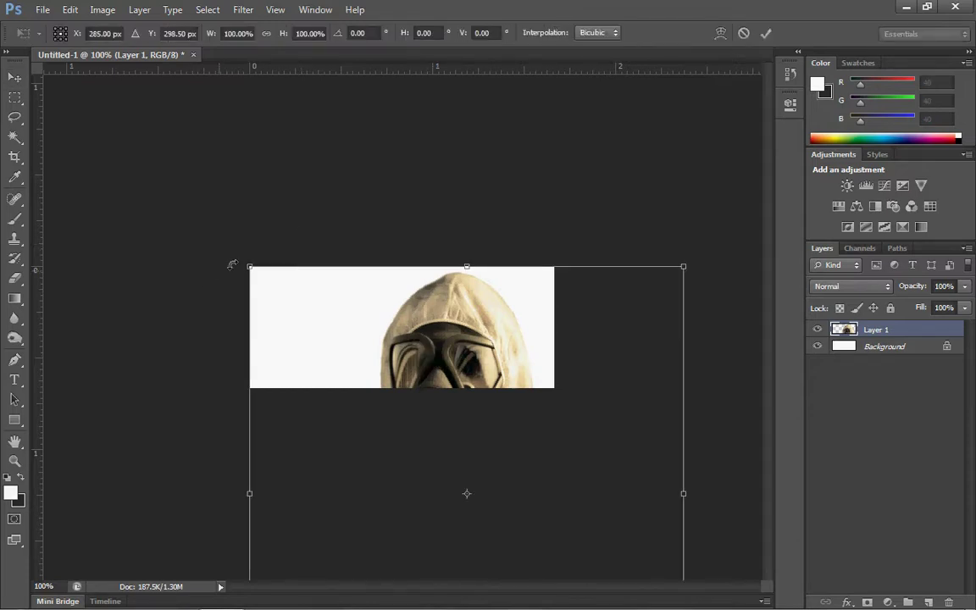
{"action": "left_click_drag", "start_coordinate": [243, 262], "coordinate": [387, 457]}
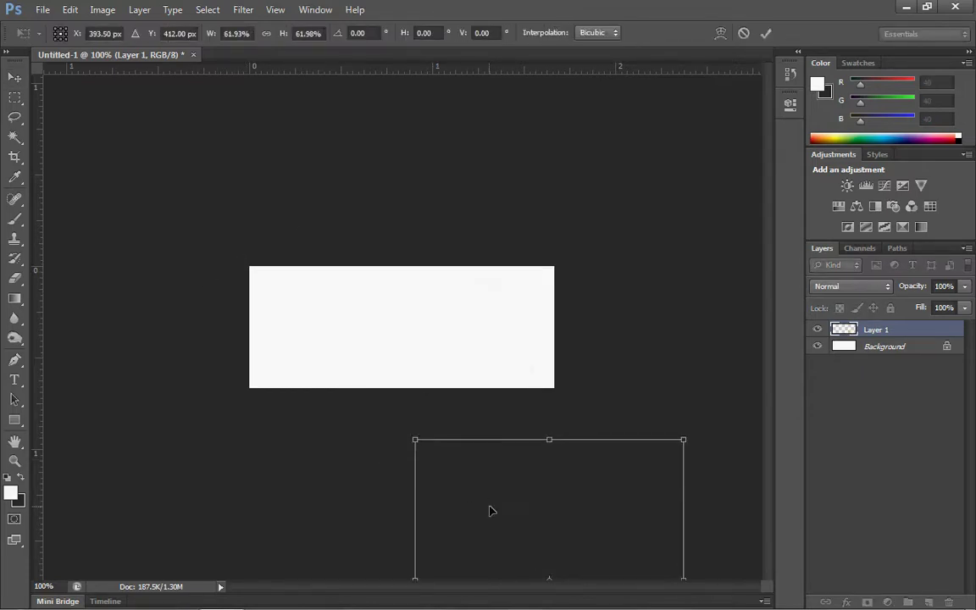
{"action": "left_click_drag", "start_coordinate": [493, 510], "coordinate": [312, 306]}
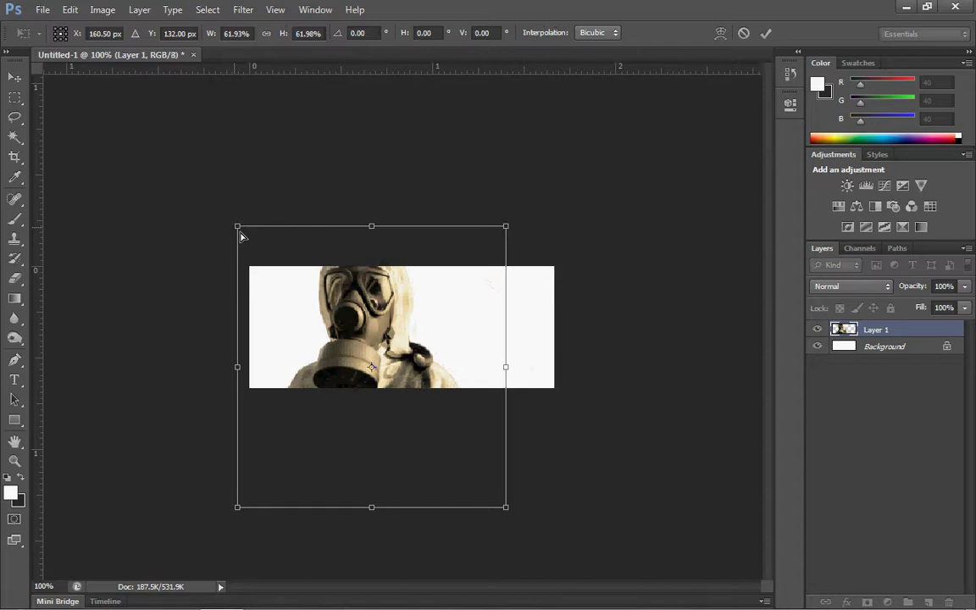
{"action": "left_click_drag", "start_coordinate": [240, 236], "coordinate": [268, 272]}
{"action": "key", "text": "ctrl+z"}
{"action": "left_click_drag", "start_coordinate": [237, 227], "coordinate": [324, 326]}
{"action": "left_click_drag", "start_coordinate": [398, 375], "coordinate": [335, 305]}
{"action": "key", "text": "Return"}
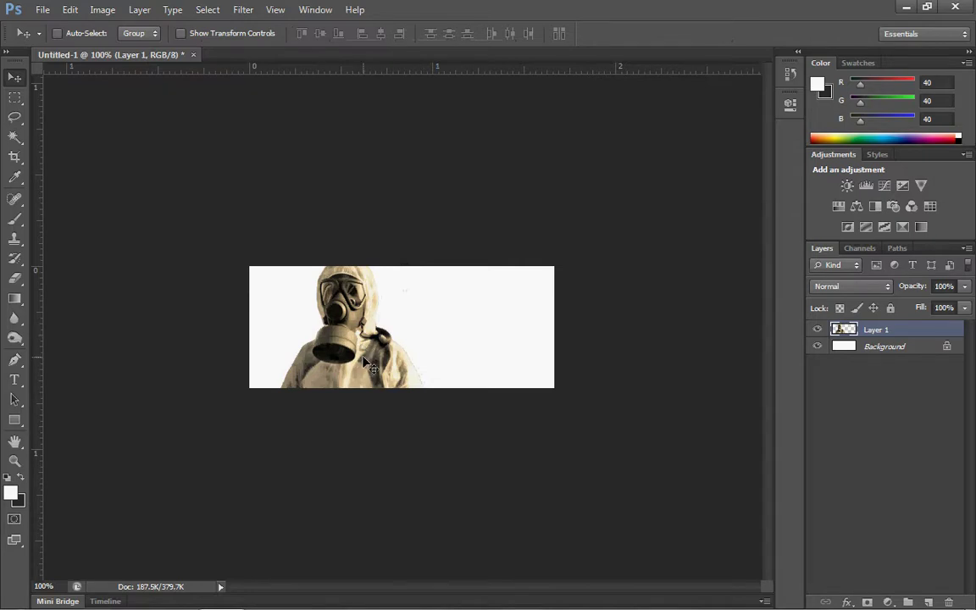
Step: Close the document without saving and create a new 500×300 canvas
{"action": "left_click", "coordinate": [194, 56]}
{"action": "left_click", "coordinate": [479, 246]}
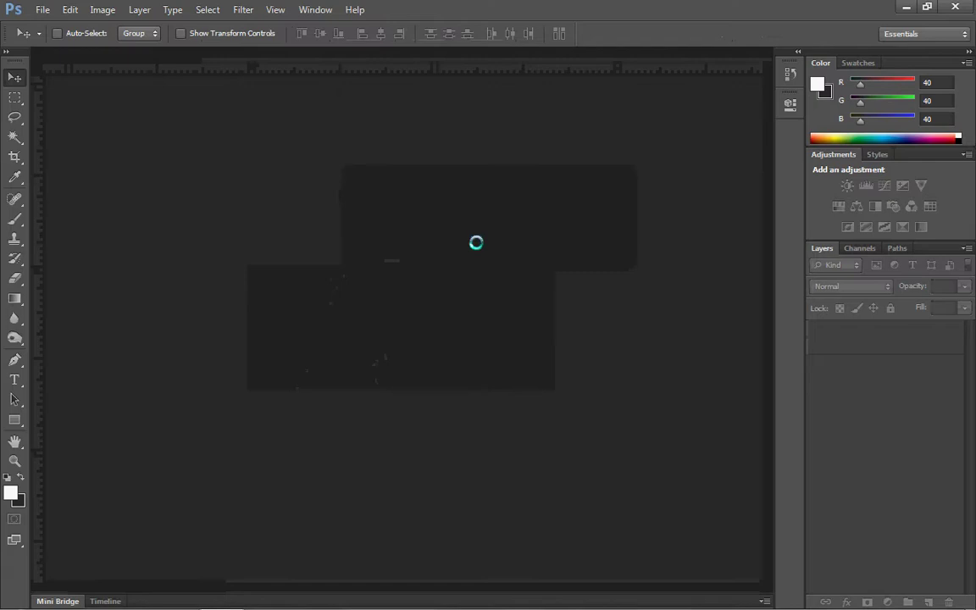
{"action": "key", "text": "ctrl+n"}
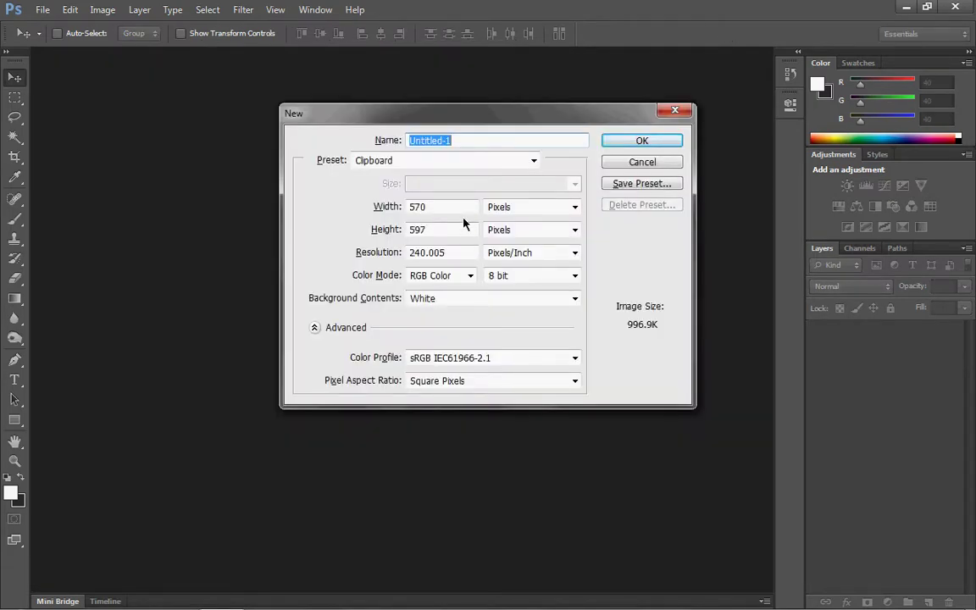
{"action": "double_click", "coordinate": [433, 207]}
{"action": "type", "text": "500"}
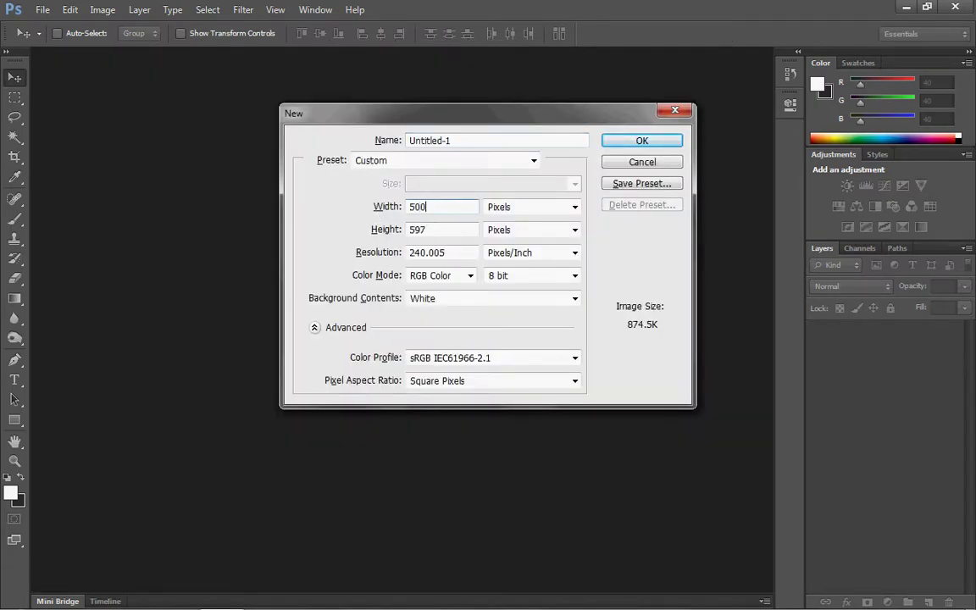
{"action": "key", "text": "Tab"}
{"action": "type", "text": "300"}
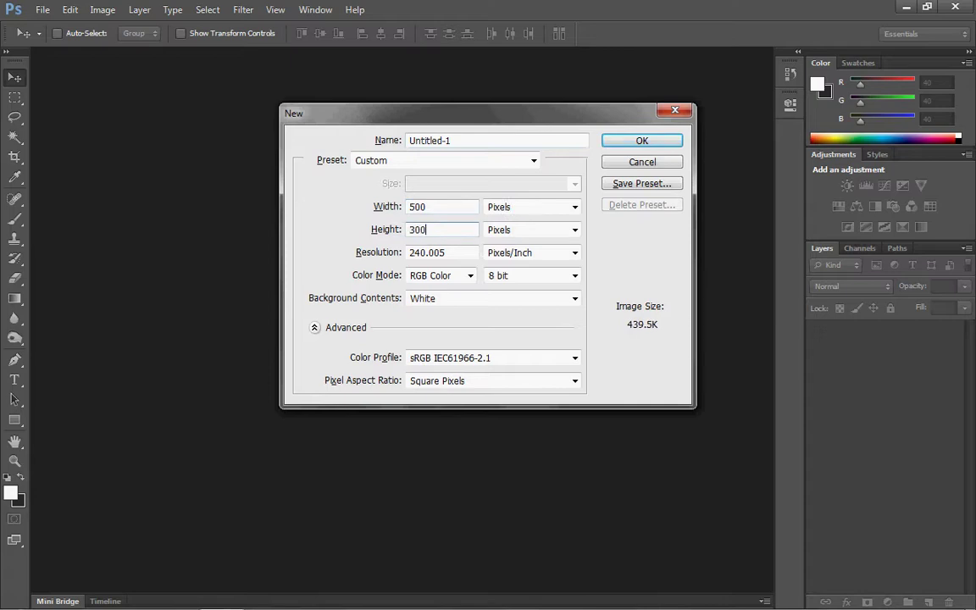
{"action": "key", "text": "Return"}
Step: Paste the gas-mask figure and shrink it to about half size
{"action": "key", "text": "ctrl+v"}
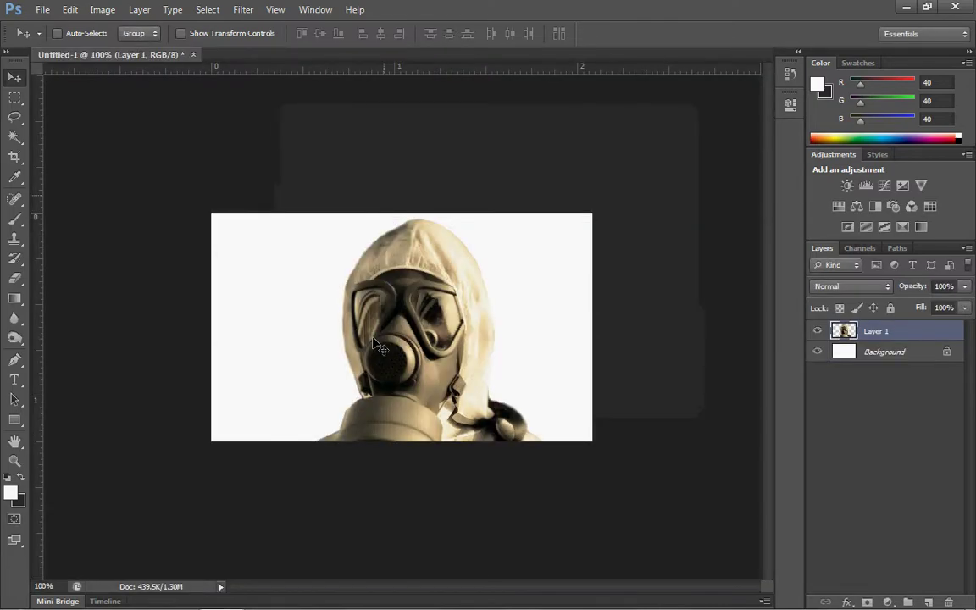
{"action": "left_click_drag", "start_coordinate": [395, 356], "coordinate": [335, 320]}
{"action": "key", "text": "ctrl+t"}
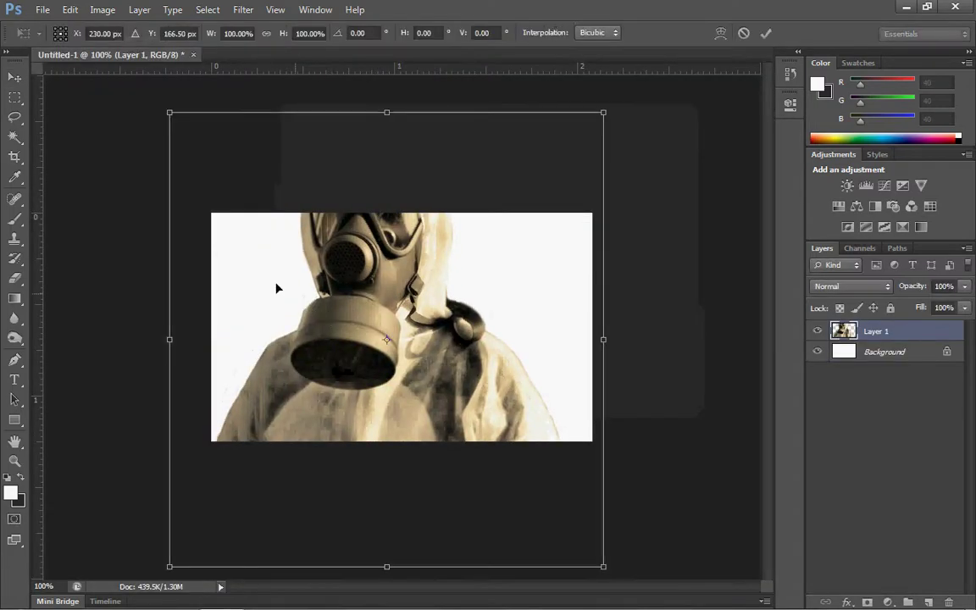
{"action": "left_click_drag", "start_coordinate": [167, 111], "coordinate": [332, 288]}
{"action": "key", "text": "Return"}
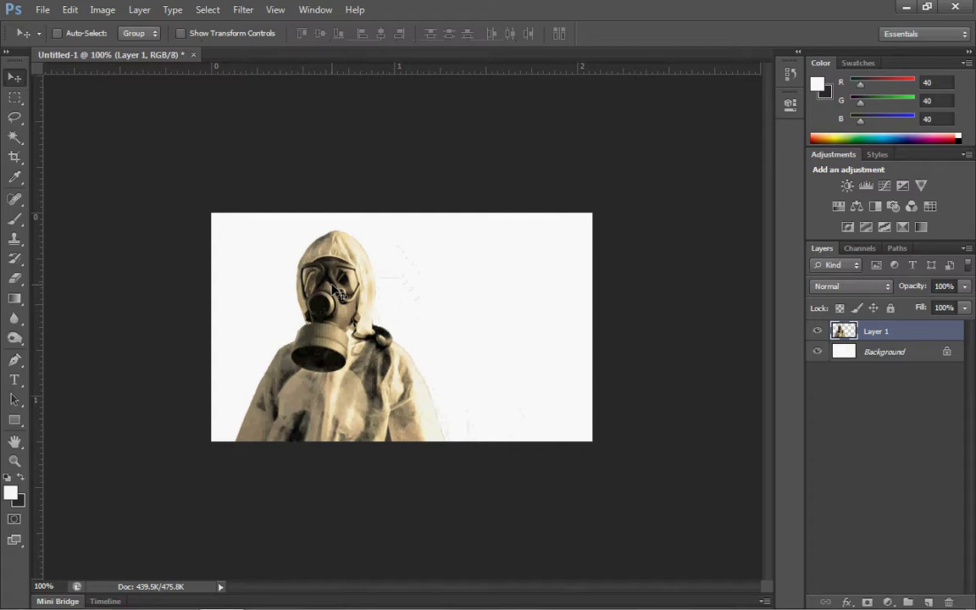
Step: Fill the Background layer with black and hide the gas-mask Layer 1
{"action": "left_click", "coordinate": [861, 360]}
{"action": "key", "text": "ctrl+BackSpace"}
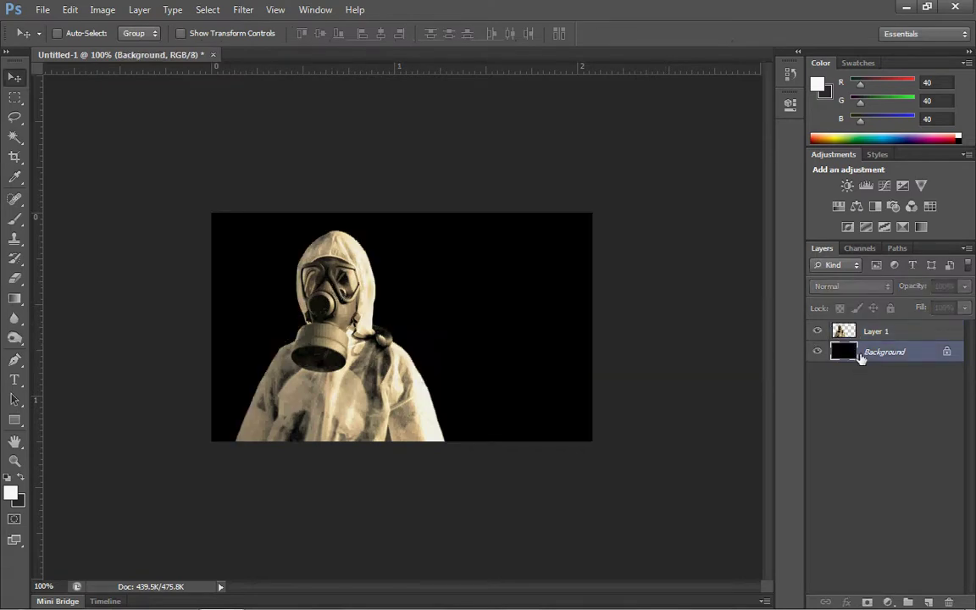
{"action": "left_click", "coordinate": [872, 332]}
{"action": "left_click", "coordinate": [817, 331]}
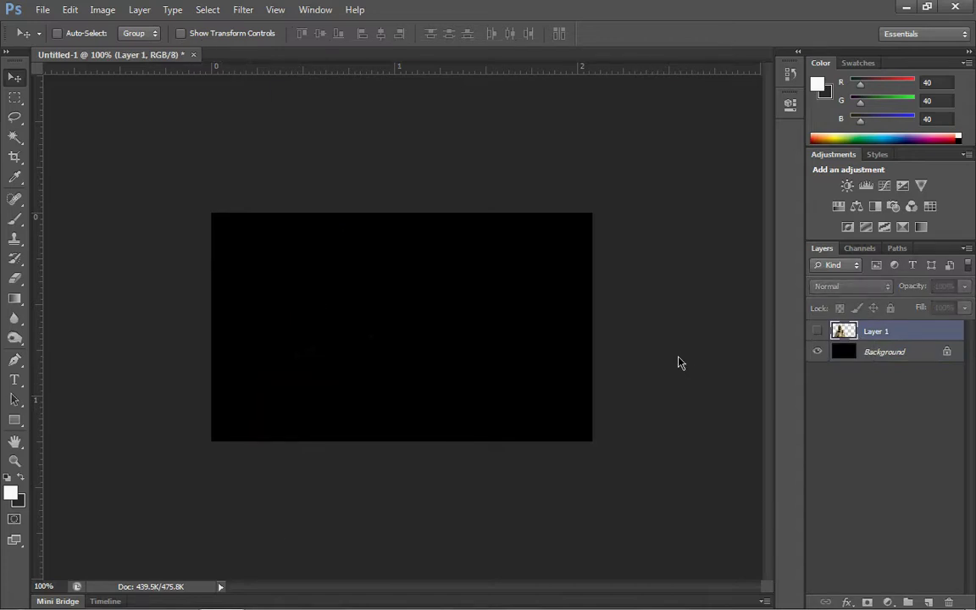
{"action": "key", "text": "ctrl+o"}
Step: Open shutterstock_68463706.jpg from Stocks > Never Before Seen Pack _2
{"action": "left_click", "coordinate": [583, 122]}
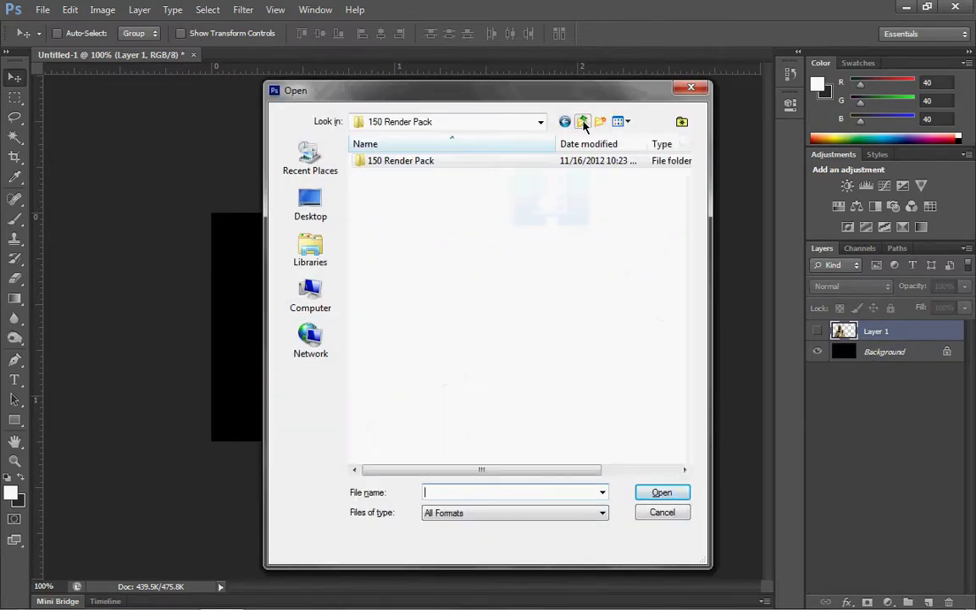
{"action": "left_click", "coordinate": [582, 123]}
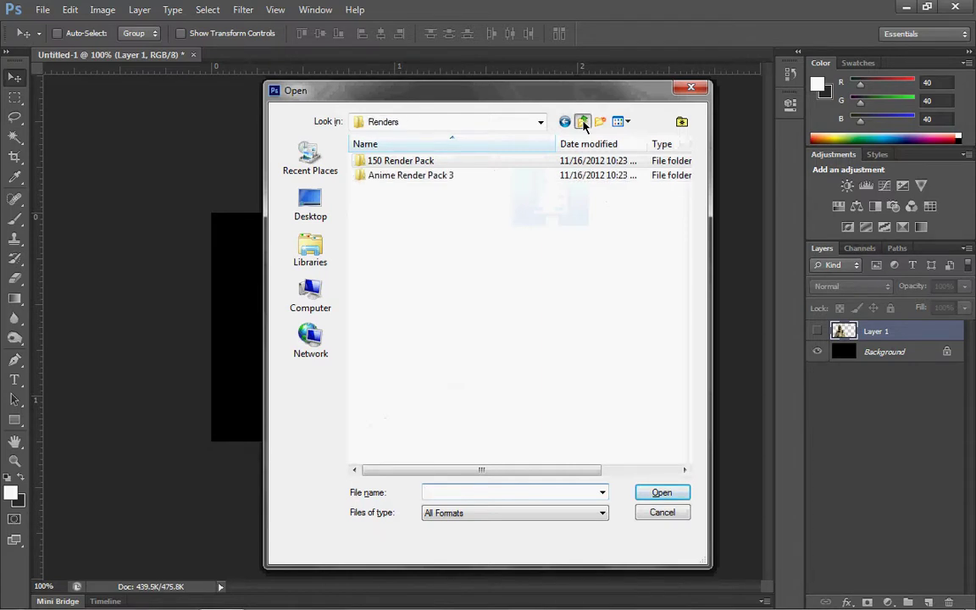
{"action": "left_click", "coordinate": [583, 123]}
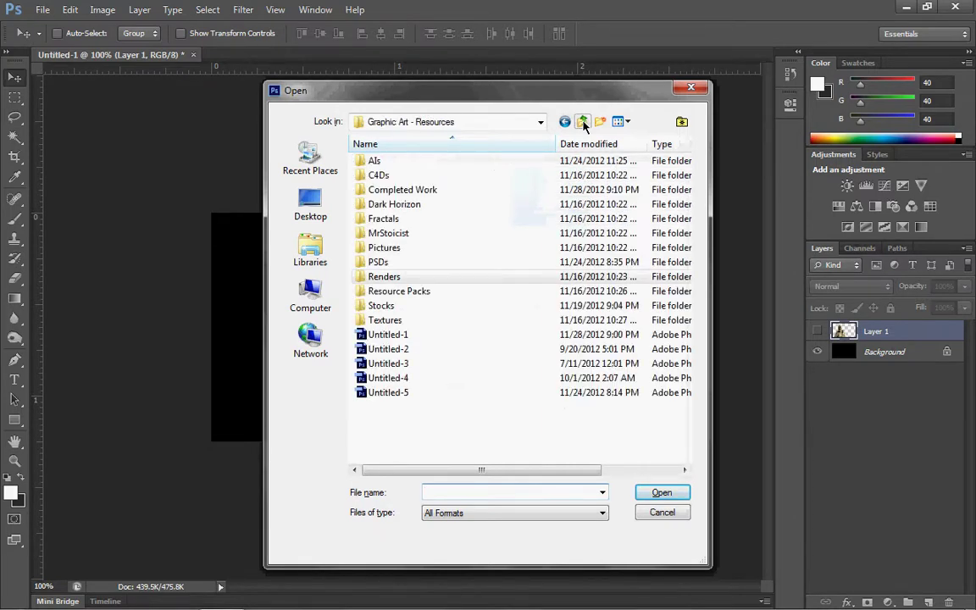
{"action": "double_click", "coordinate": [415, 291]}
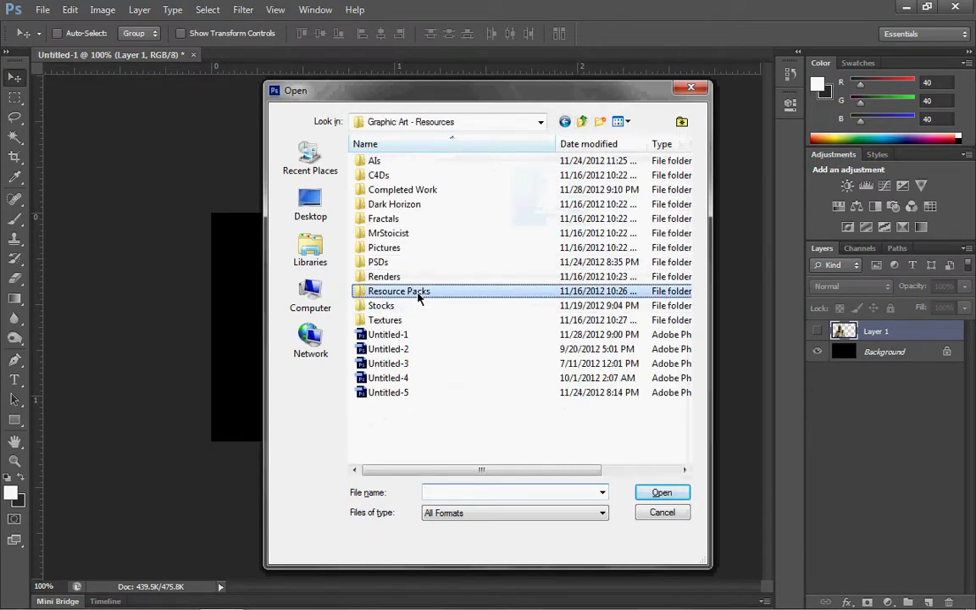
{"action": "left_click", "coordinate": [585, 122]}
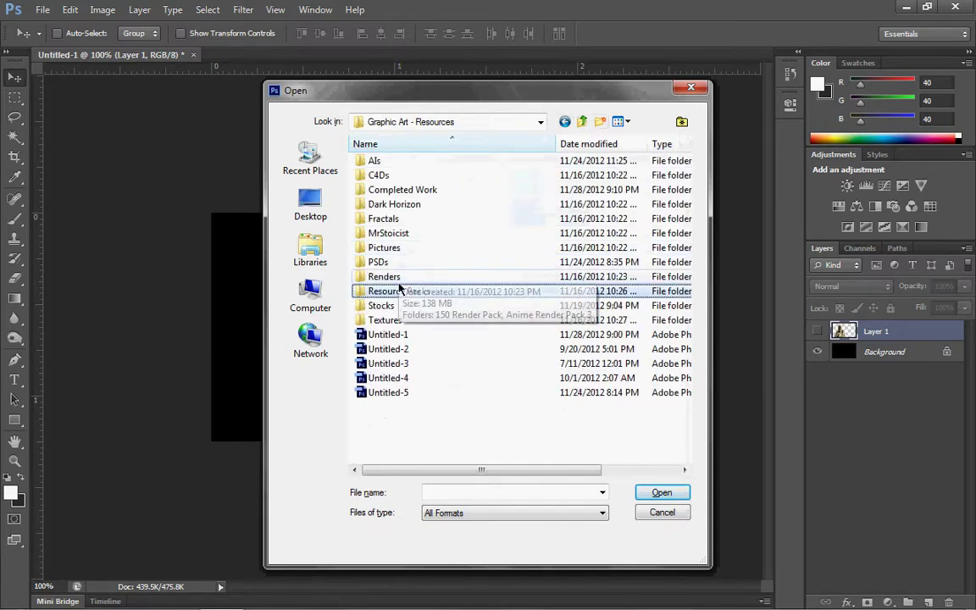
{"action": "double_click", "coordinate": [383, 305]}
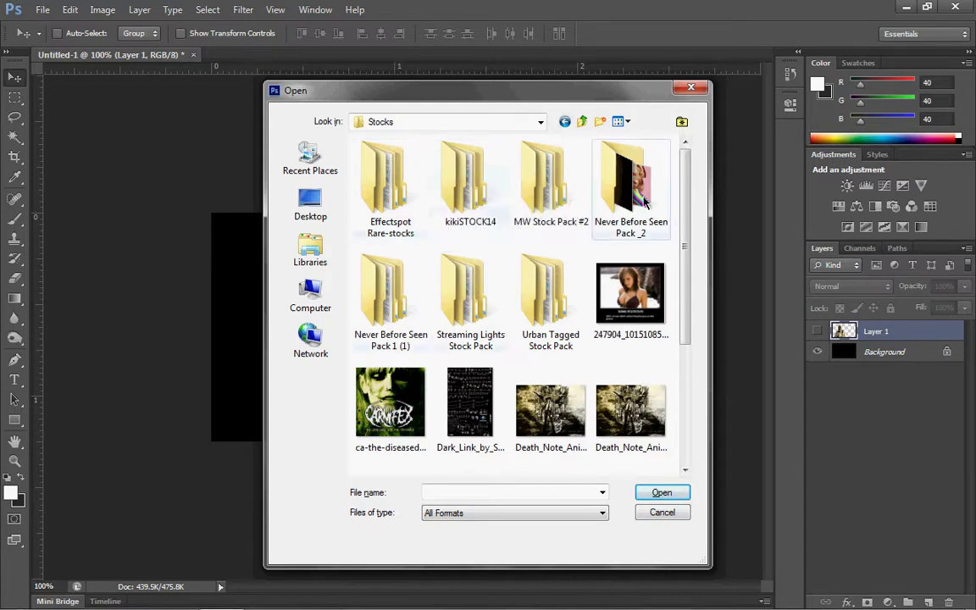
{"action": "double_click", "coordinate": [619, 163]}
{"action": "left_click", "coordinate": [648, 292]}
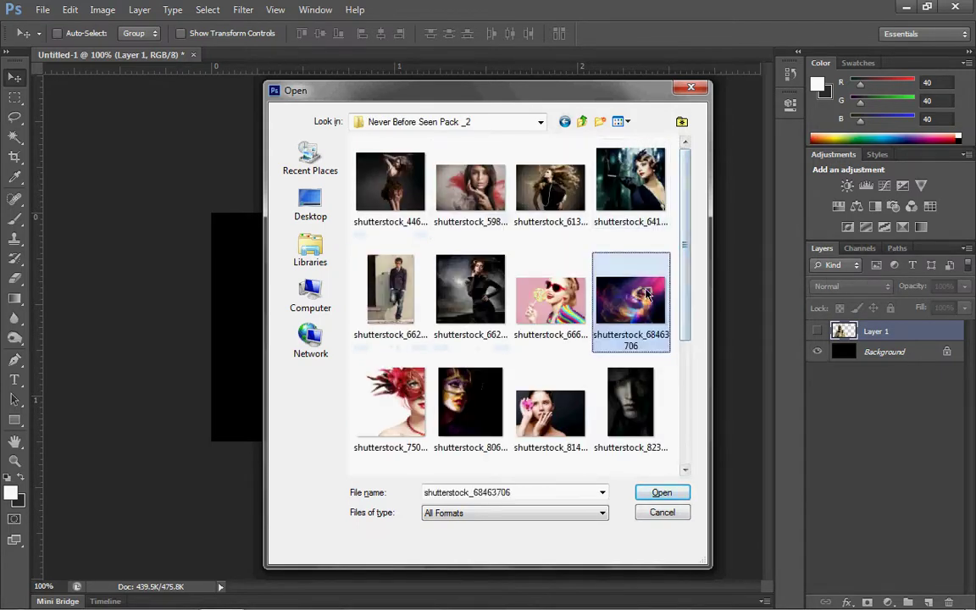
{"action": "left_click", "coordinate": [652, 492]}
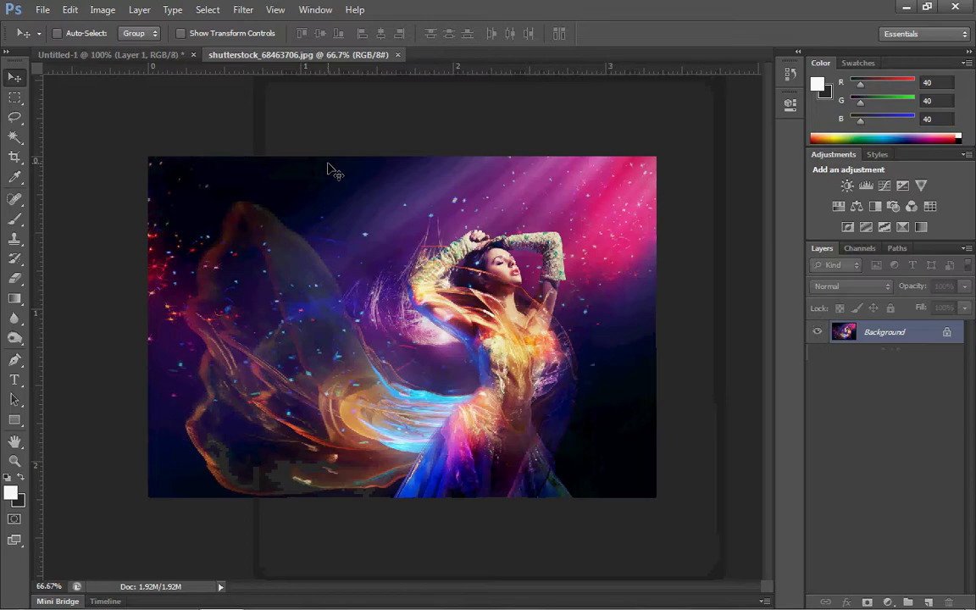
Step: Open shutterstock_64154431.jpg from the same Never Before Seen Pack _2 folder
{"action": "key", "text": "ctrl+o"}
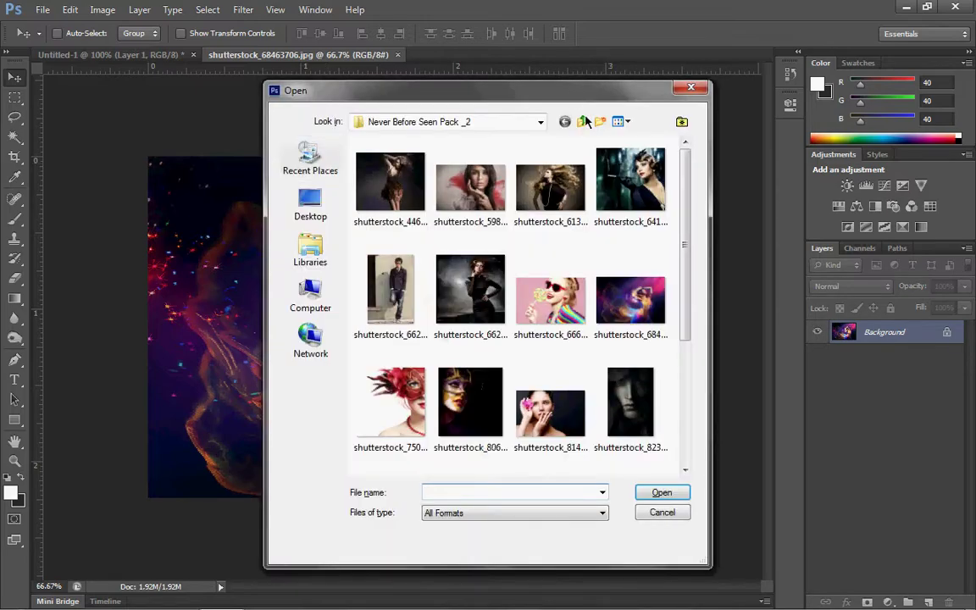
{"action": "left_click", "coordinate": [630, 179]}
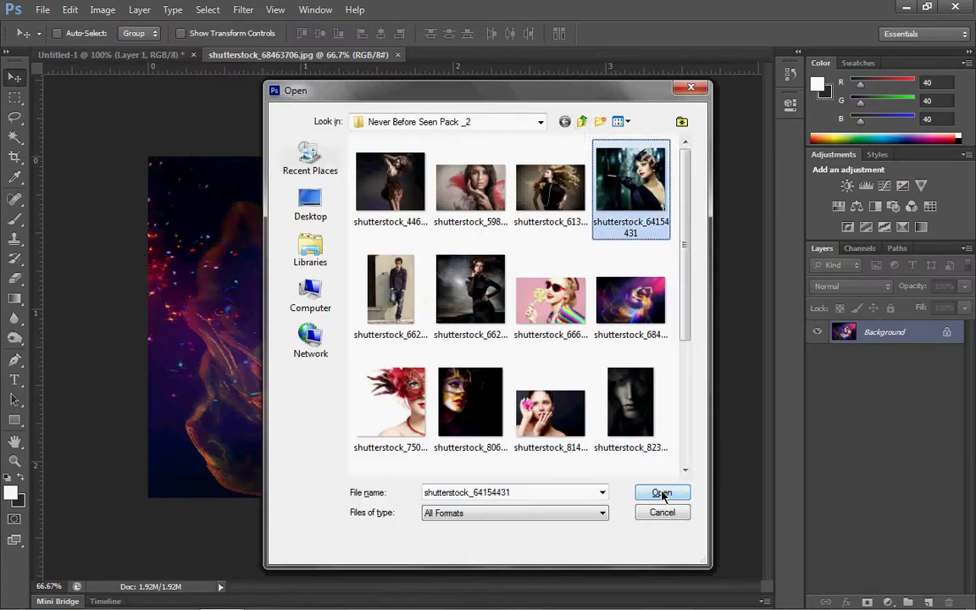
{"action": "left_click_drag", "start_coordinate": [688, 244], "coordinate": [697, 389]}
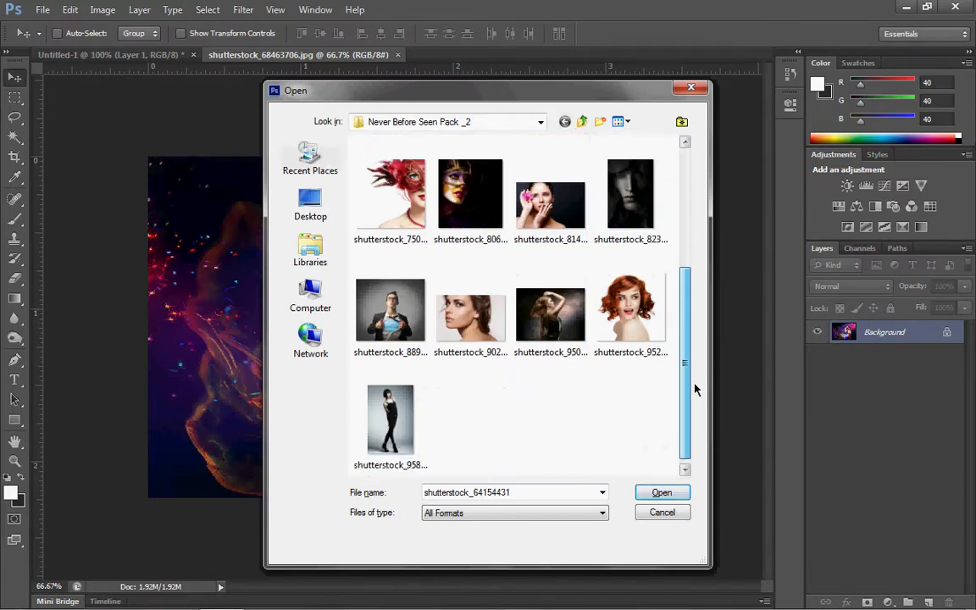
{"action": "scroll", "coordinate": [697, 389], "scroll_direction": "up", "scroll_amount": 5}
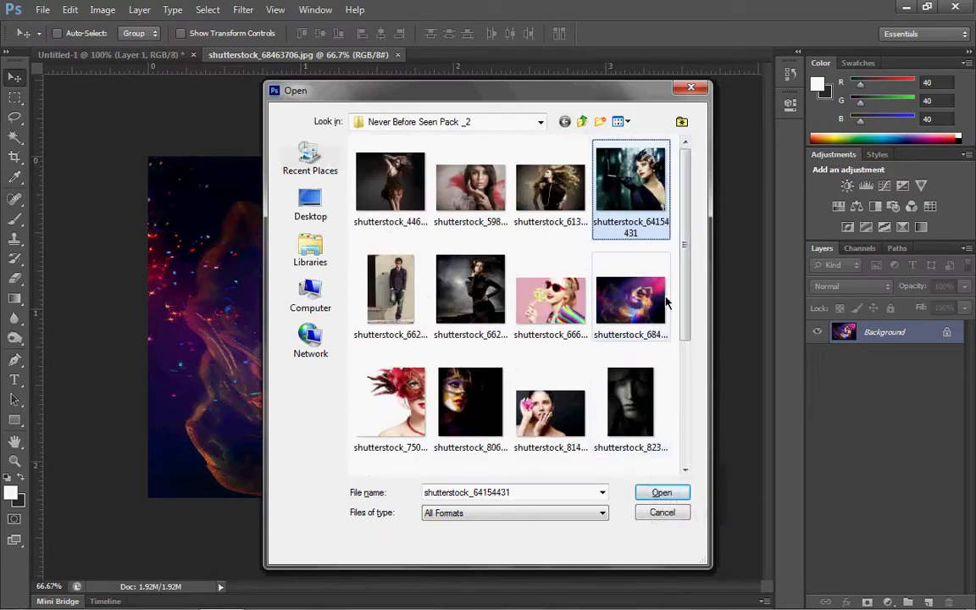
{"action": "left_click", "coordinate": [661, 493]}
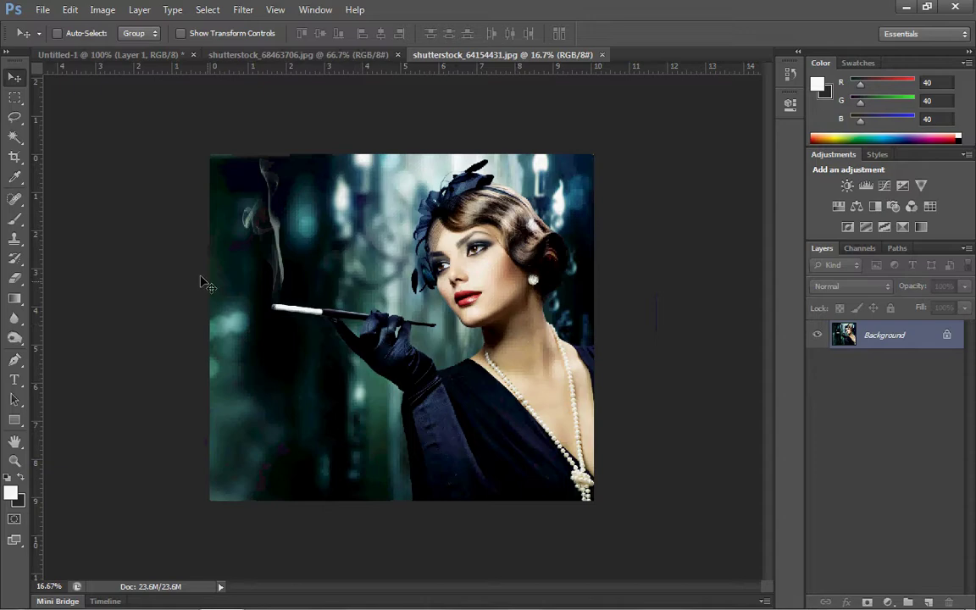
Step: Open stock photo 61.jpg from Resource Packs > Prosperity-FringeFx > Stocks
{"action": "key", "text": "ctrl+o"}
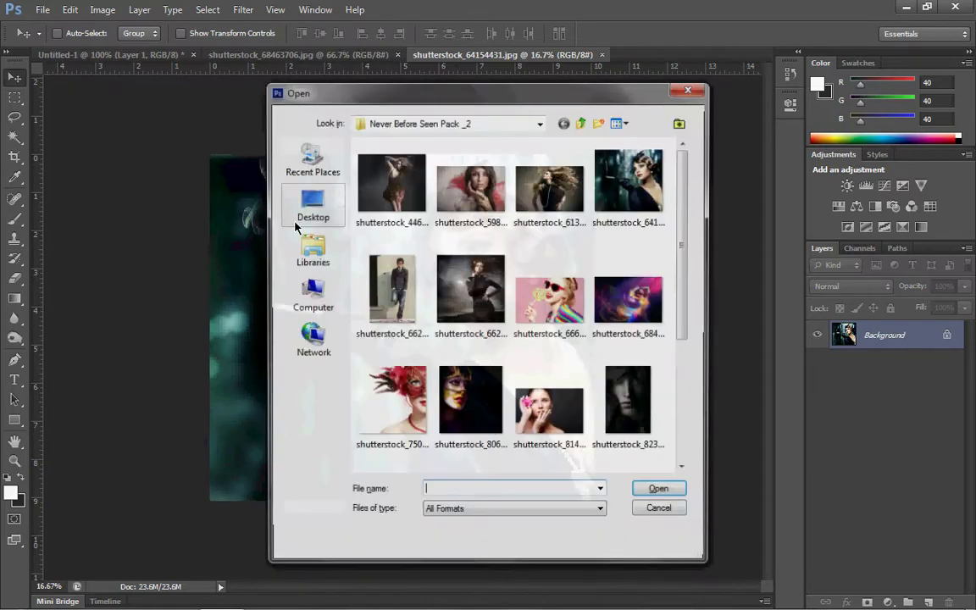
{"action": "left_click", "coordinate": [583, 122]}
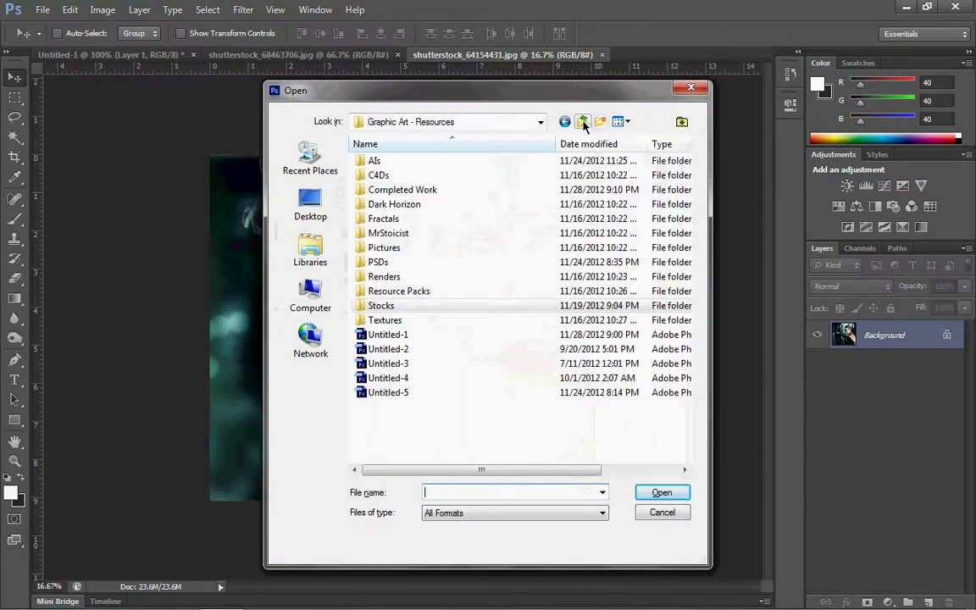
{"action": "double_click", "coordinate": [406, 291]}
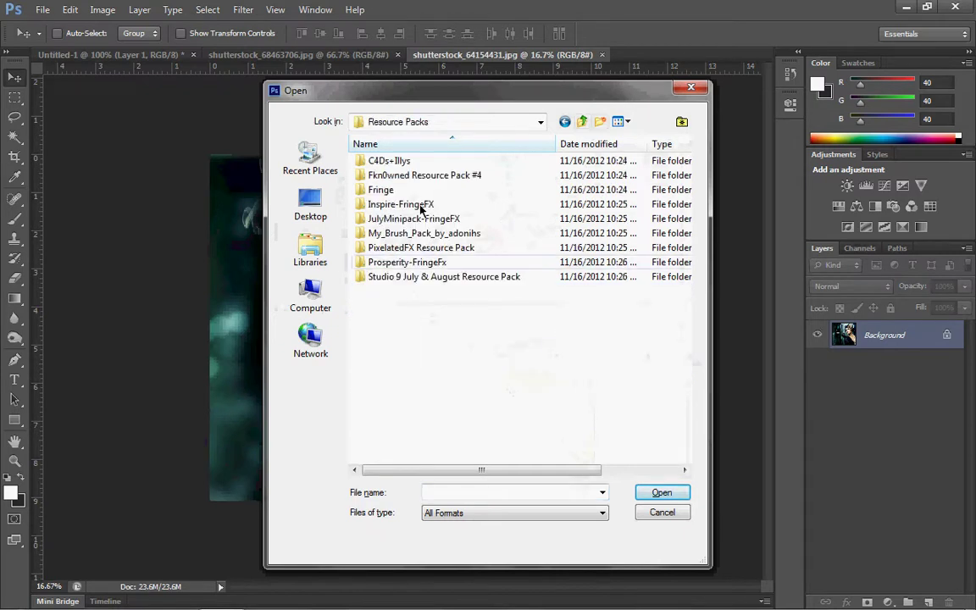
{"action": "double_click", "coordinate": [405, 261]}
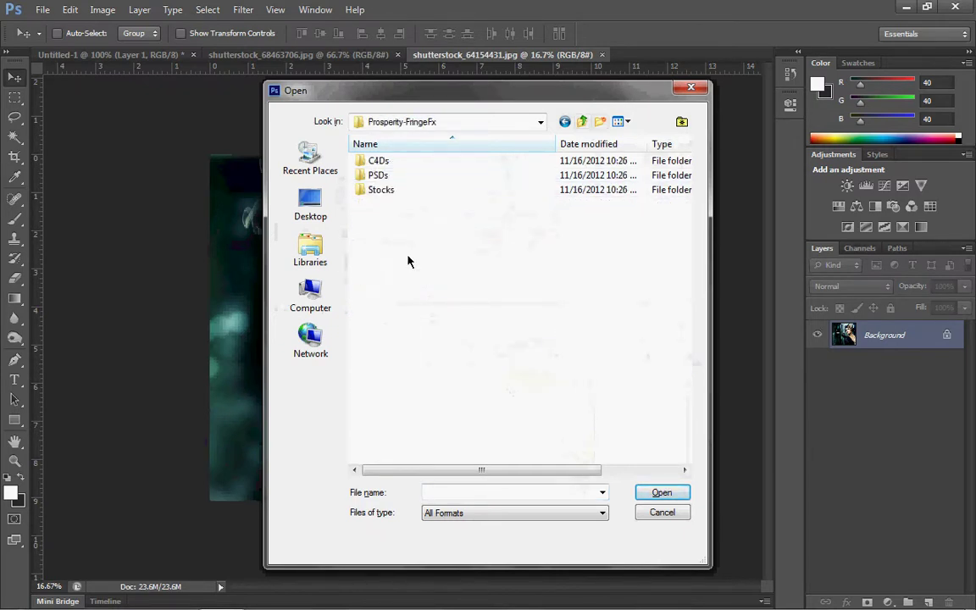
{"action": "double_click", "coordinate": [397, 191]}
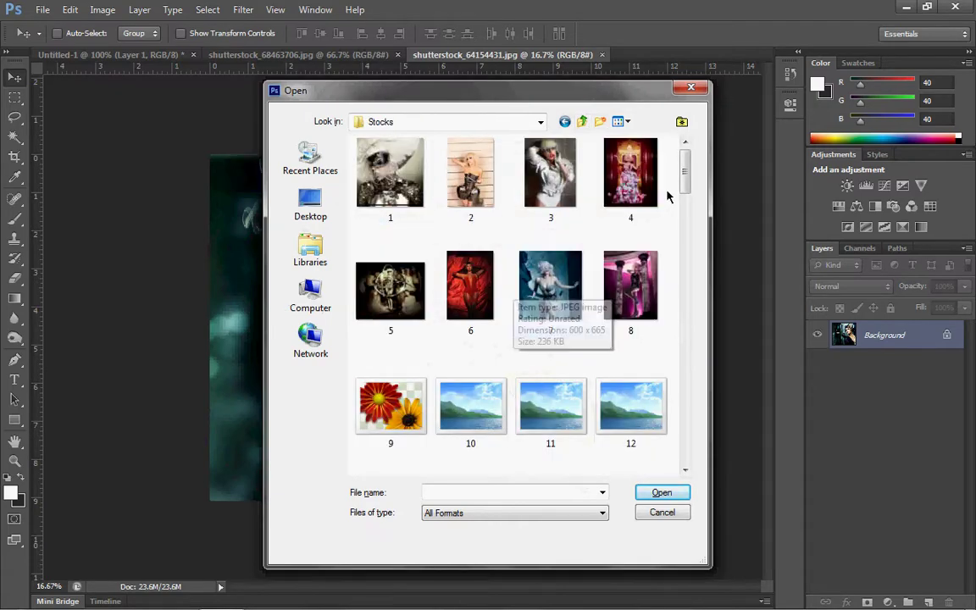
{"action": "left_click_drag", "start_coordinate": [686, 174], "coordinate": [686, 337]}
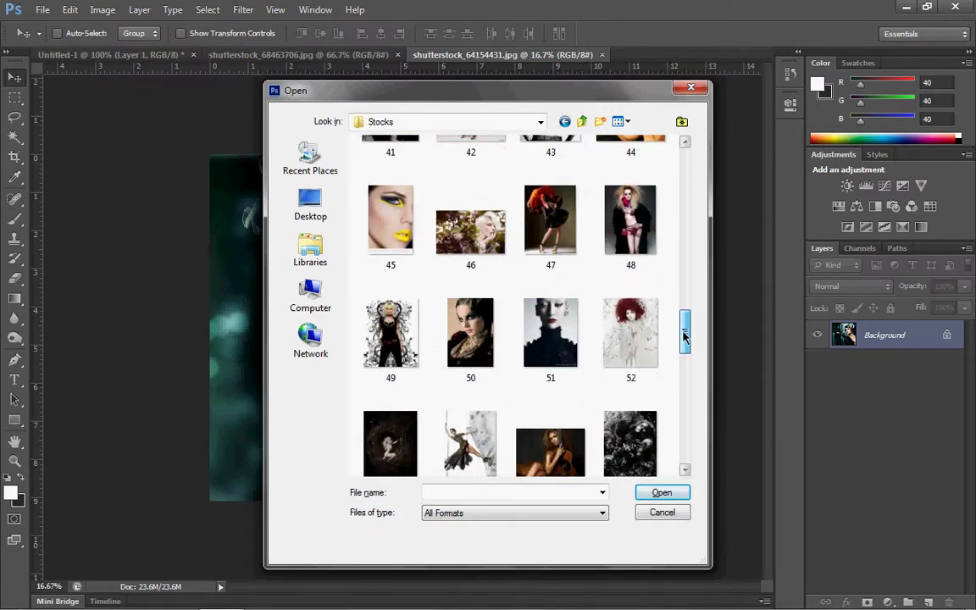
{"action": "left_click_drag", "start_coordinate": [685, 336], "coordinate": [684, 362]}
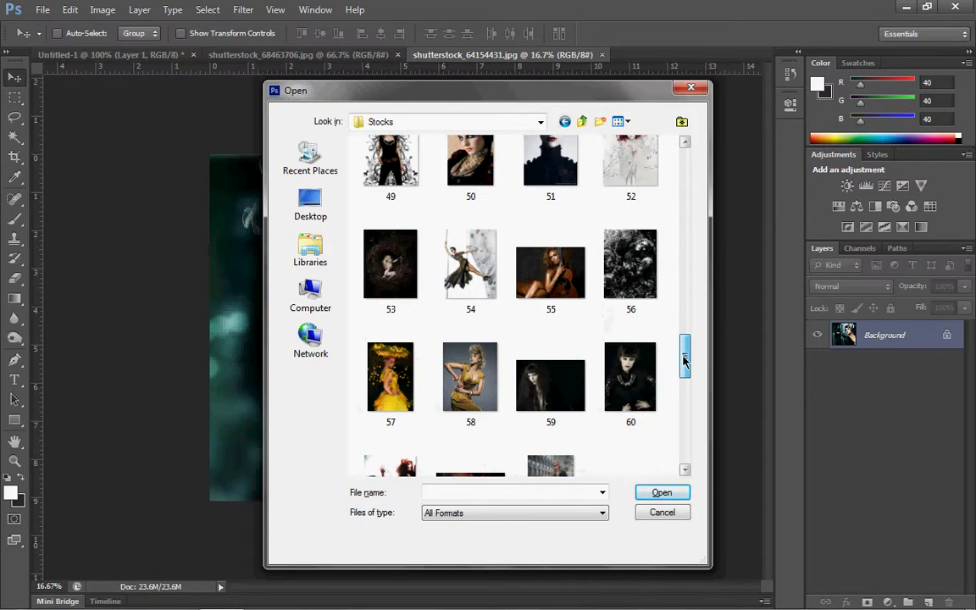
{"action": "left_click_drag", "start_coordinate": [684, 362], "coordinate": [682, 375]}
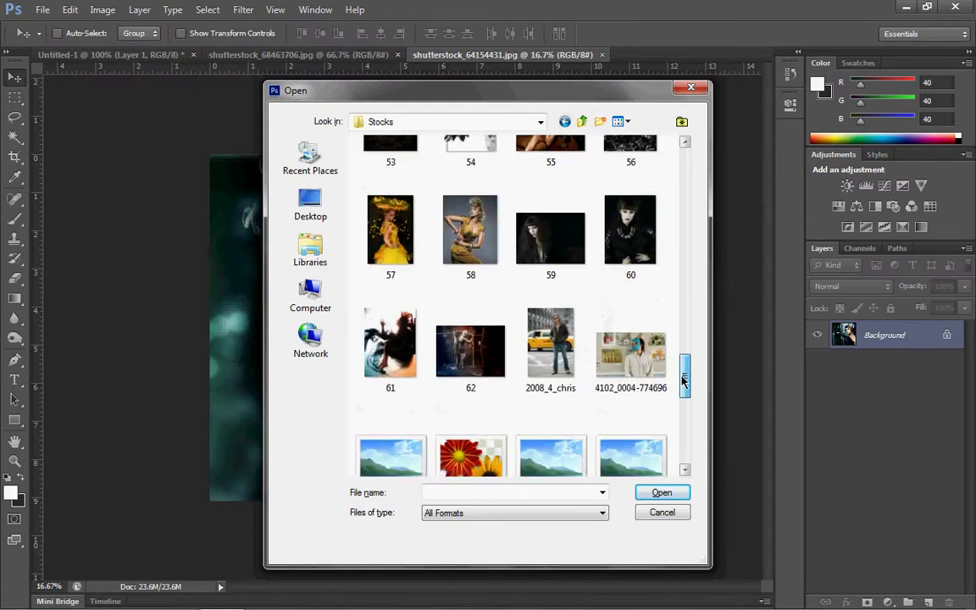
{"action": "double_click", "coordinate": [376, 368]}
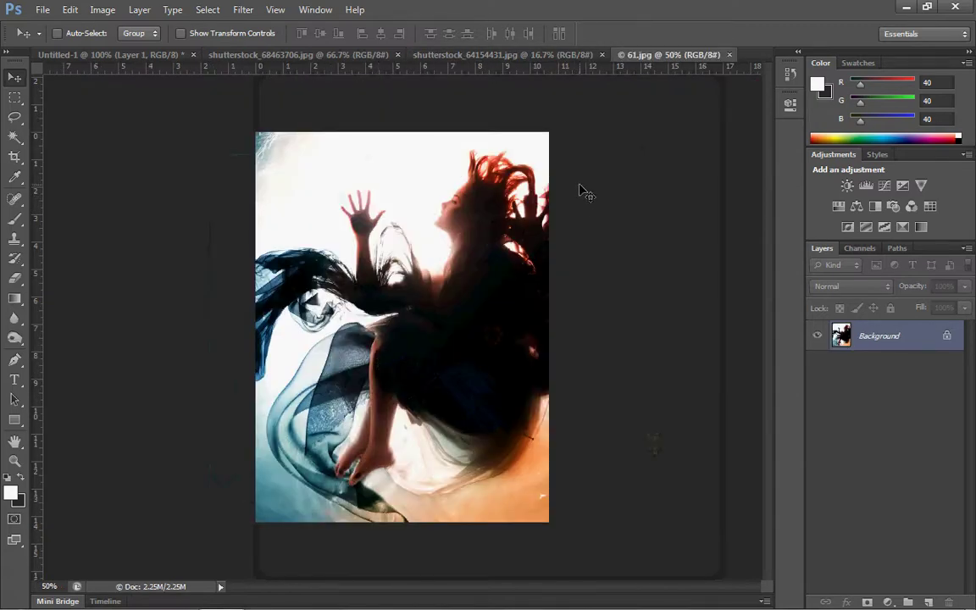
Step: Cut the whole of 61.jpg to the clipboard and close the document
{"action": "key", "text": "ctrl+a"}
{"action": "key", "text": "BackSpace"}
{"action": "key", "text": "ctrl+d"}
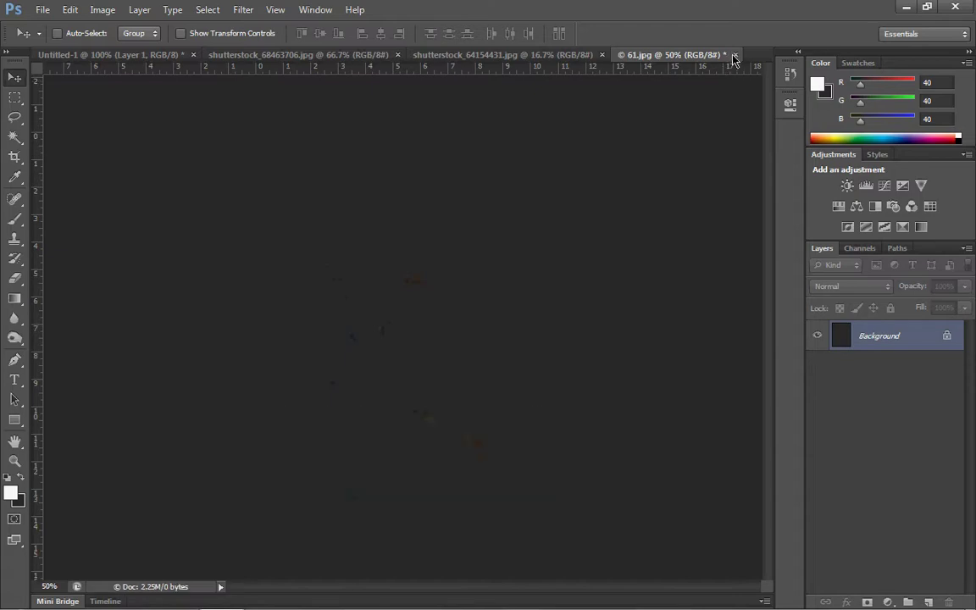
{"action": "left_click", "coordinate": [733, 56]}
Step: Discard changes to photo 61 and paste it into Untitled-1 above the Background layer
{"action": "left_click", "coordinate": [492, 244]}
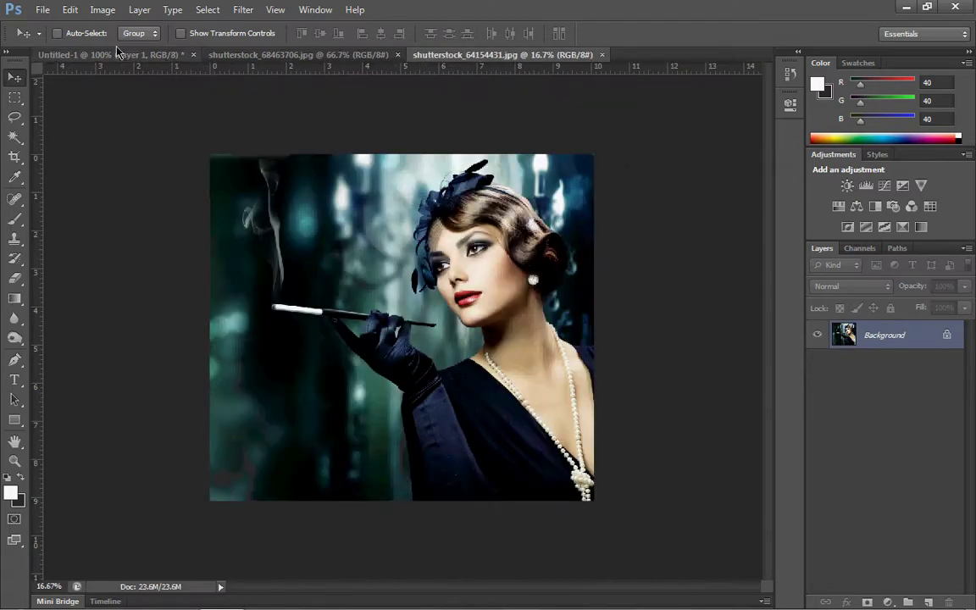
{"action": "left_click", "coordinate": [119, 55]}
{"action": "left_click", "coordinate": [908, 348]}
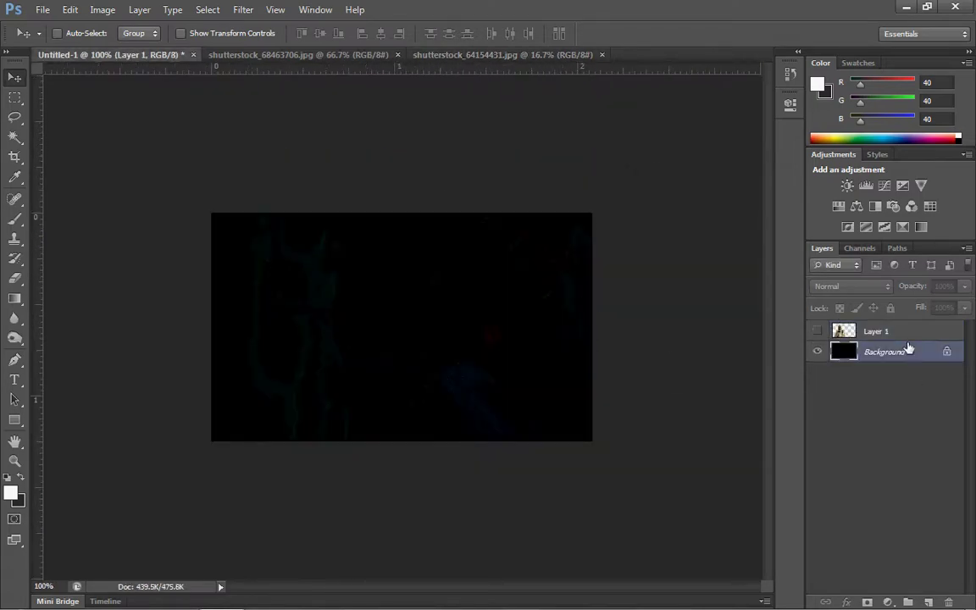
{"action": "key", "text": "ctrl+v"}
{"action": "left_click_drag", "start_coordinate": [572, 415], "coordinate": [533, 316]}
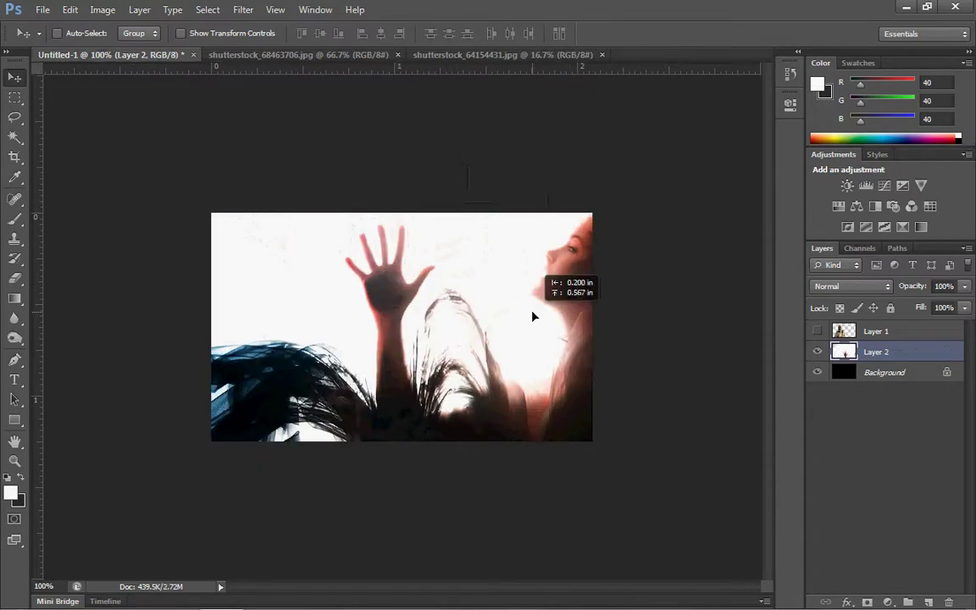
Step: Scale the pasted photo to about 78% and move it up and left
{"action": "key", "text": "ctrl+t"}
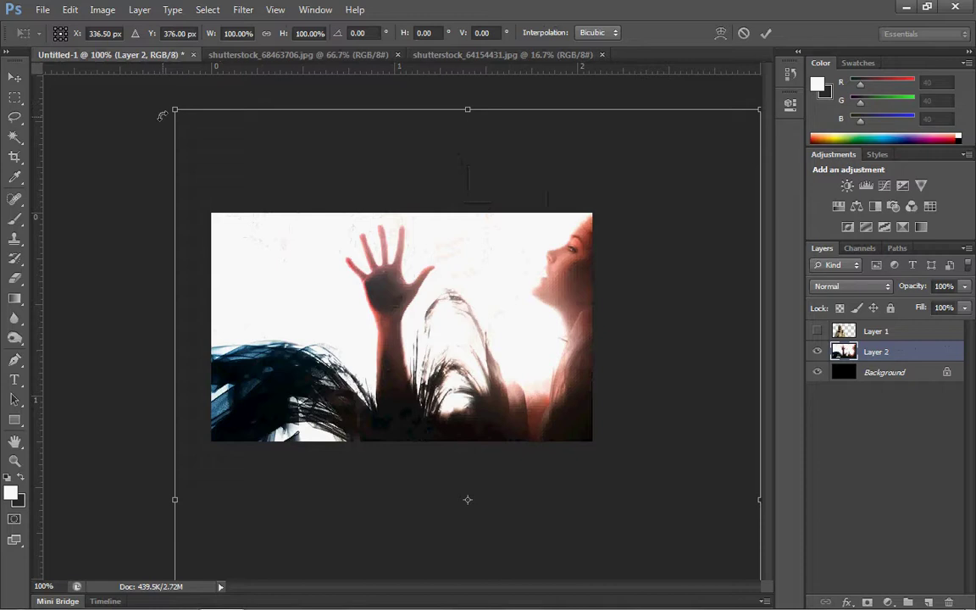
{"action": "left_click_drag", "start_coordinate": [172, 111], "coordinate": [336, 255]}
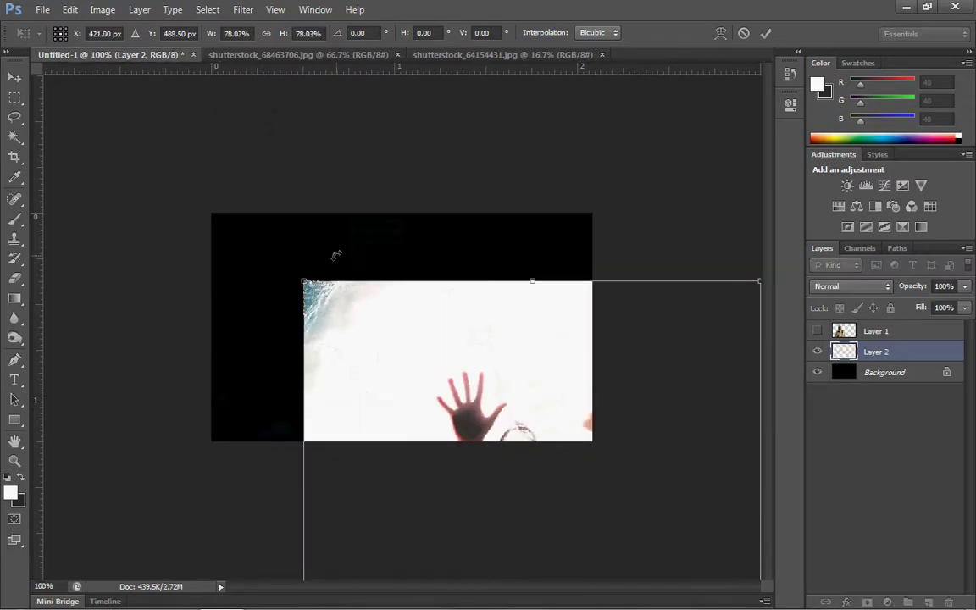
{"action": "key", "text": "Return"}
{"action": "left_click_drag", "start_coordinate": [384, 301], "coordinate": [279, 115]}
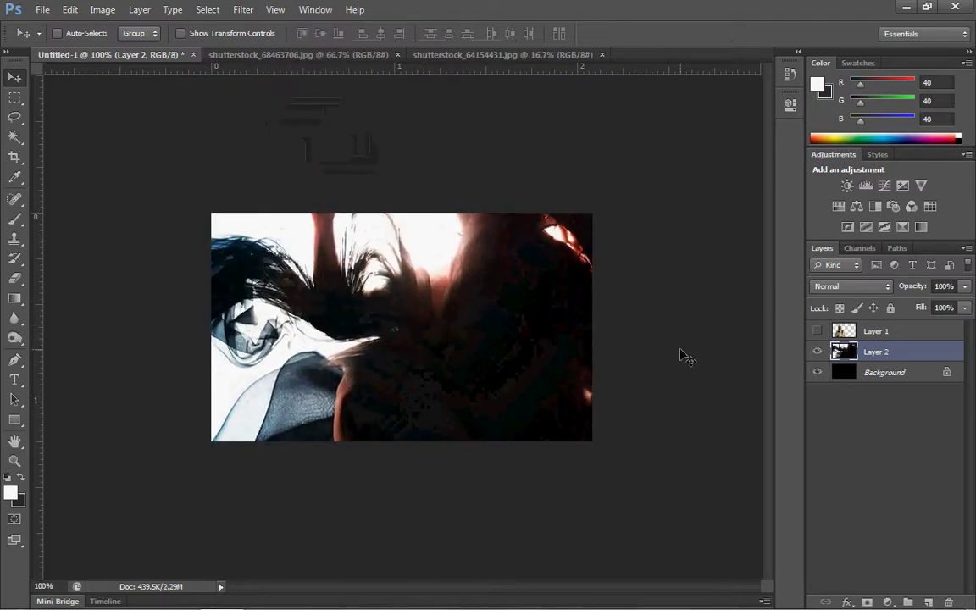
Step: Shrink the smoky portrait document's image size to a width of 100
{"action": "key", "text": "ctrl+o"}
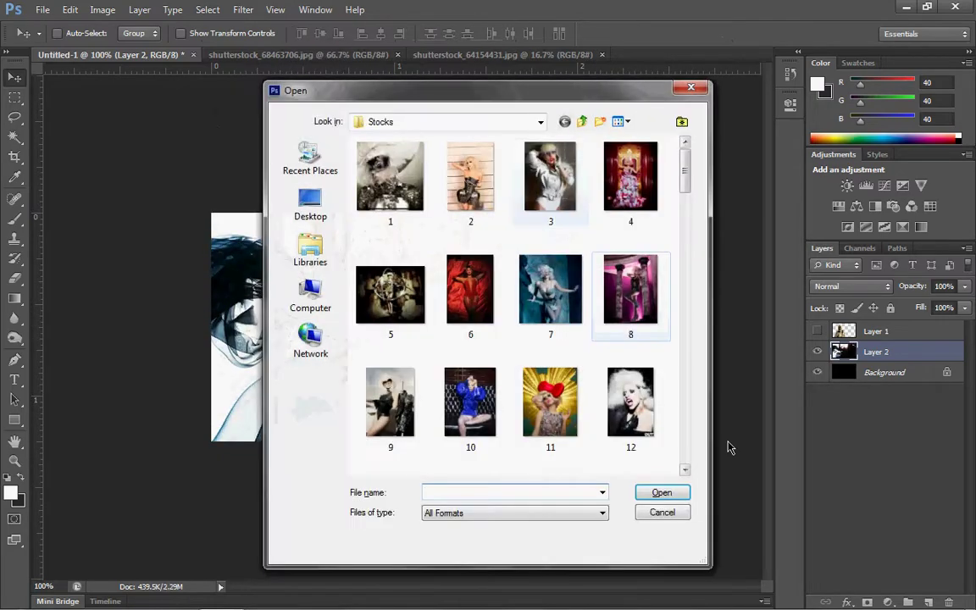
{"action": "left_click", "coordinate": [663, 513]}
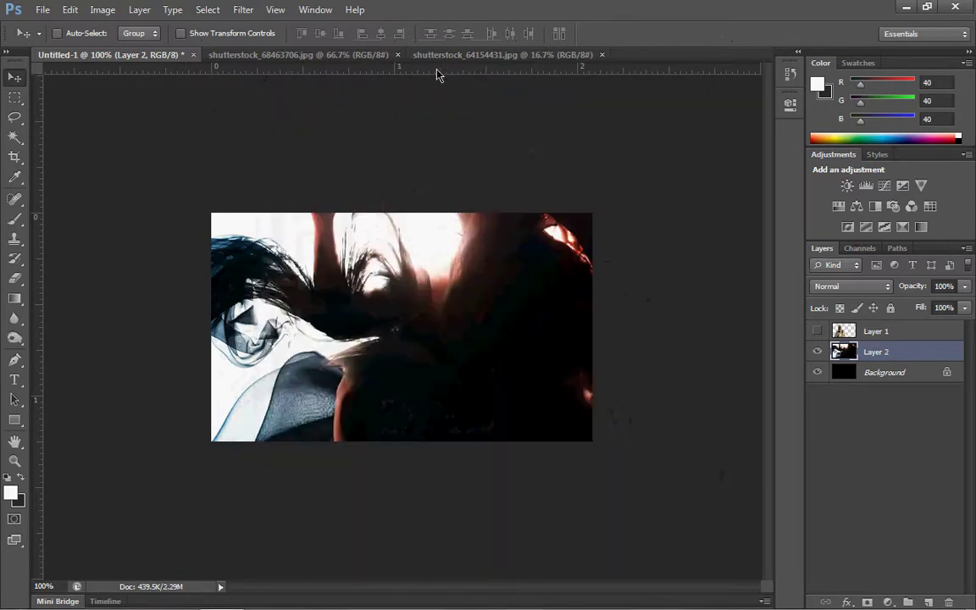
{"action": "left_click", "coordinate": [438, 56]}
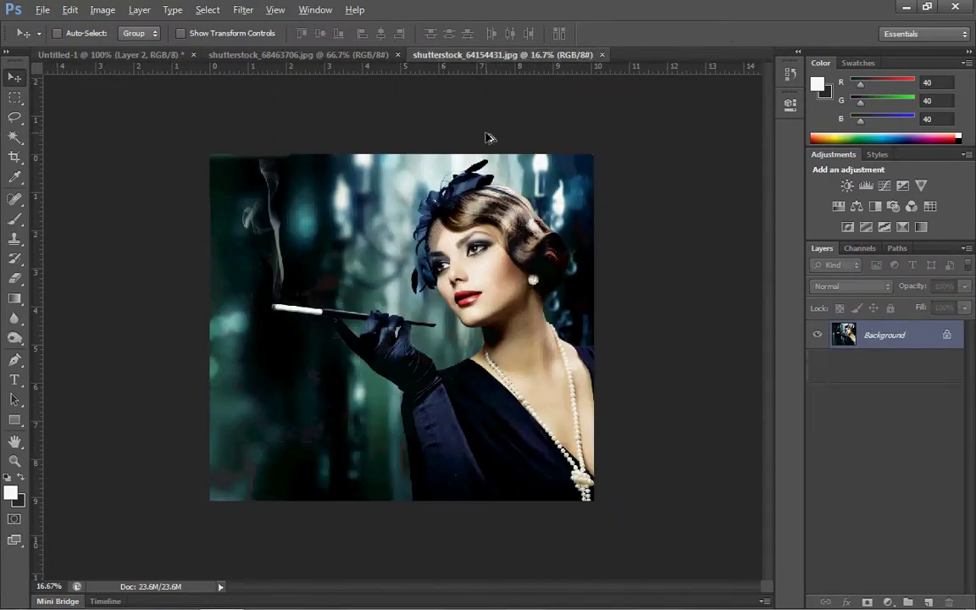
{"action": "key", "text": "ctrl+alt+i"}
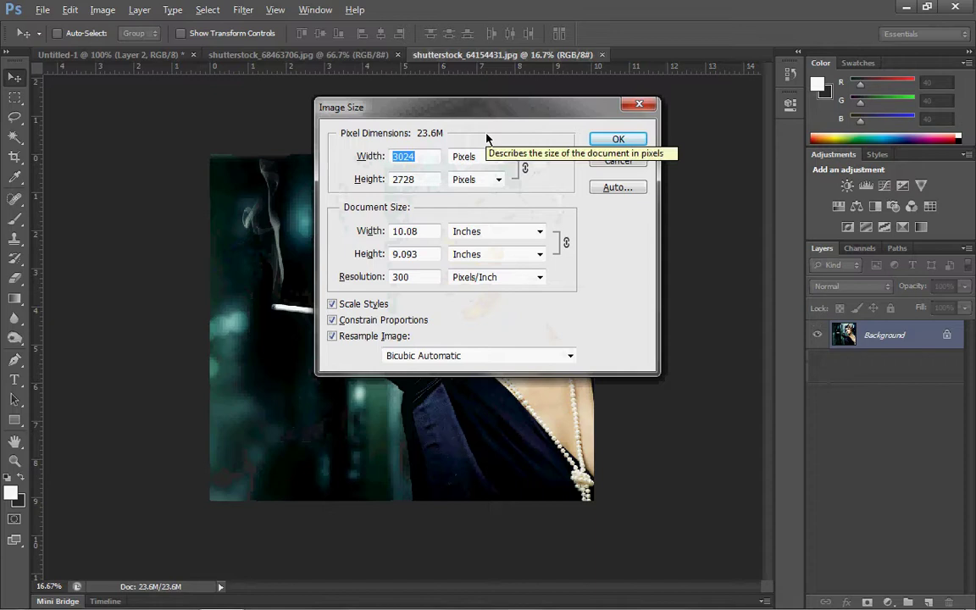
{"action": "type", "text": "100"}
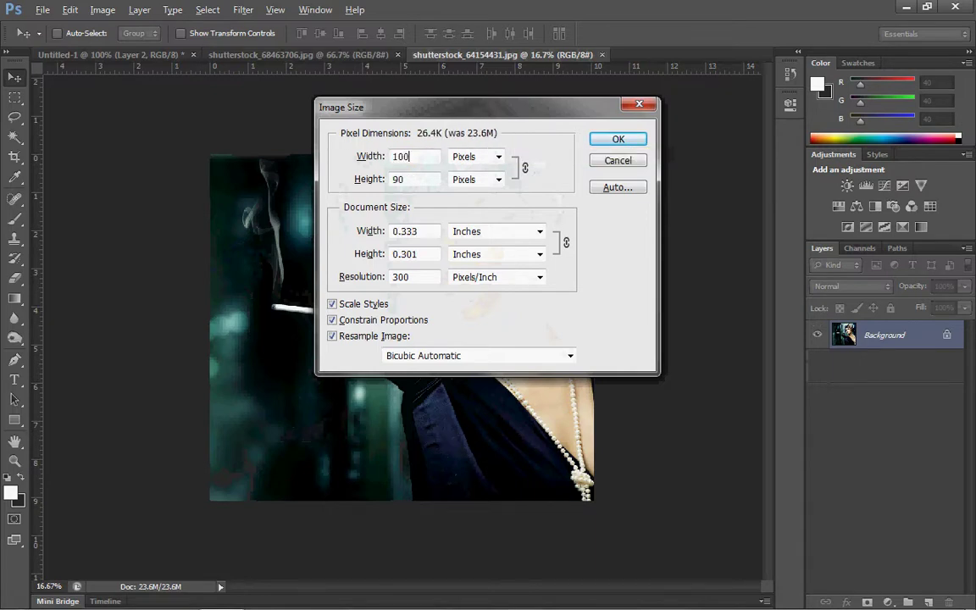
{"action": "key", "text": "Return"}
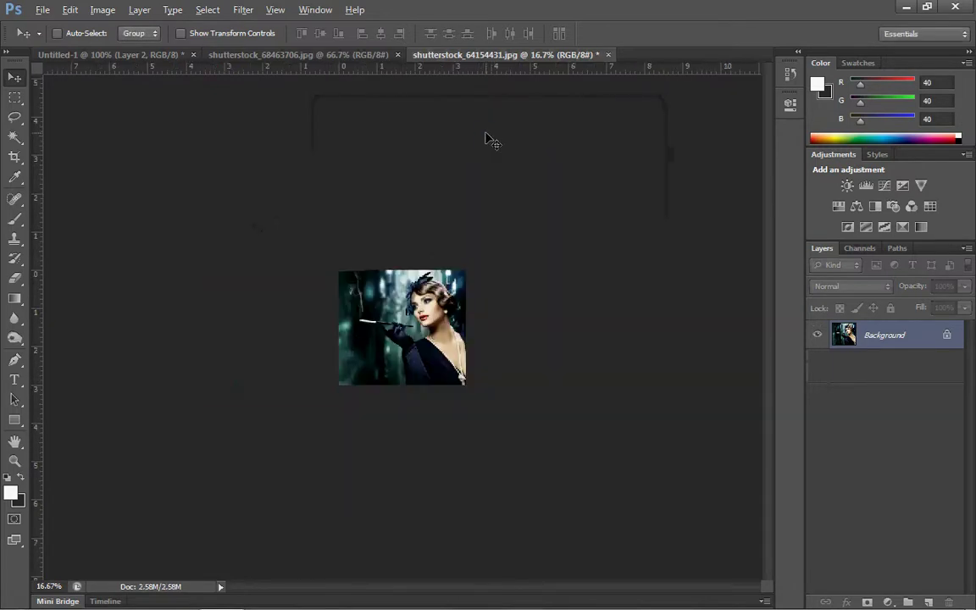
Step: Cut the whole portrait, close its document unsaved, and paste it into Untitled-1, repositioned
{"action": "key", "text": "ctrl+a"}
{"action": "key", "text": "ctrl+x"}
{"action": "left_click", "coordinate": [608, 55]}
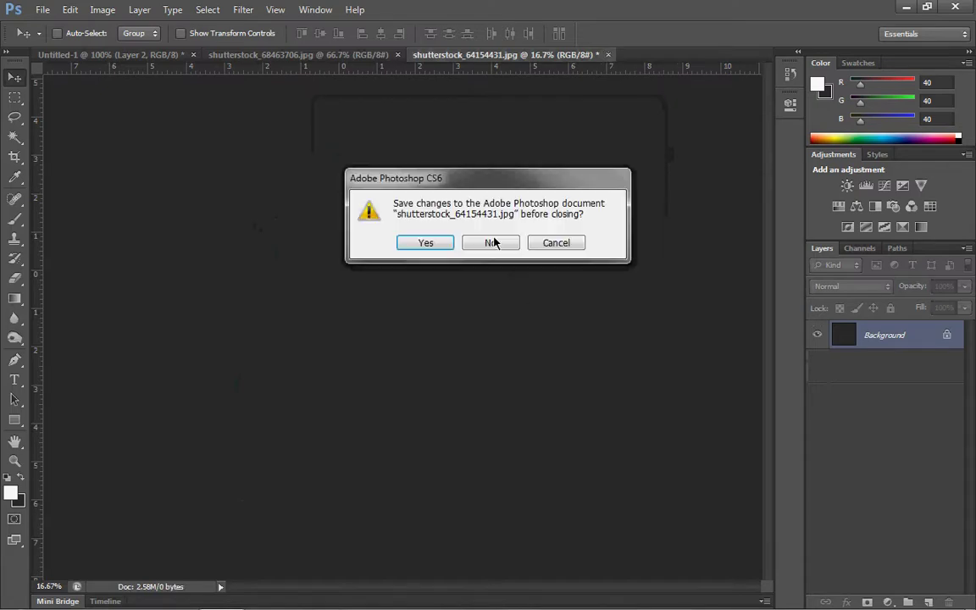
{"action": "left_click", "coordinate": [494, 243]}
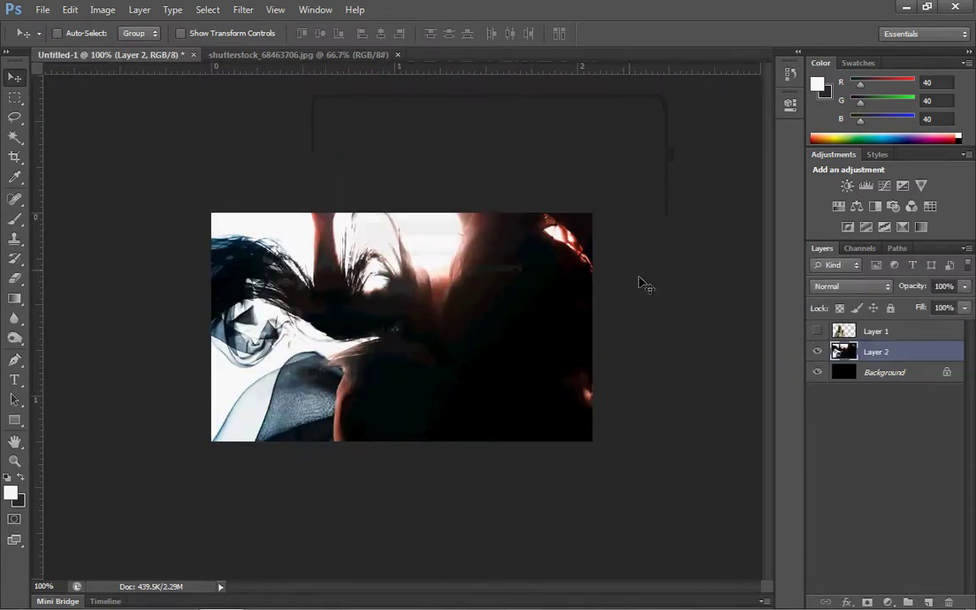
{"action": "key", "text": "ctrl+v"}
{"action": "left_click_drag", "start_coordinate": [438, 352], "coordinate": [542, 436]}
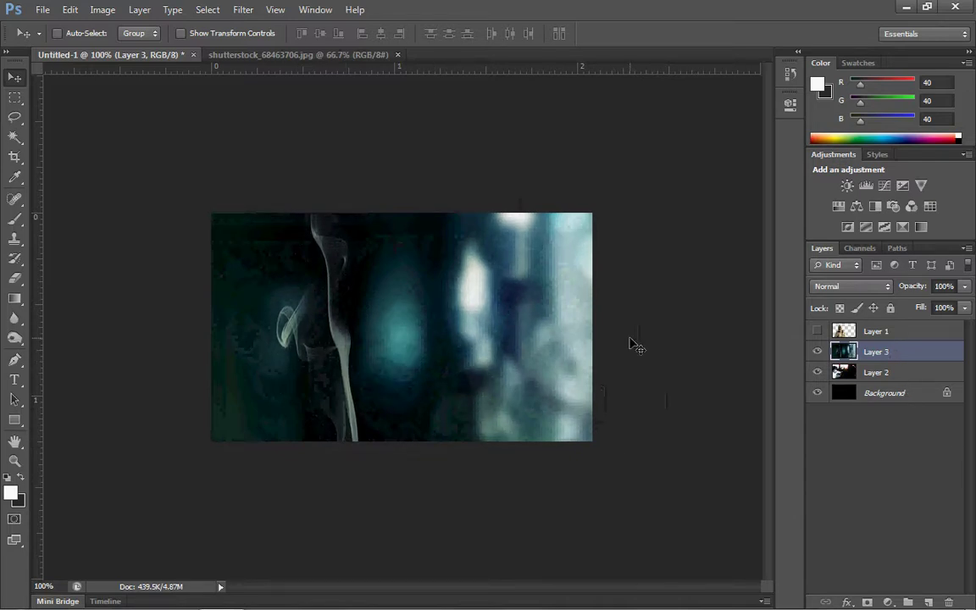
Step: Cut the whole dancer artwork, close its document unsaved, and paste it into Untitled-1 moved upward
{"action": "left_click", "coordinate": [280, 55]}
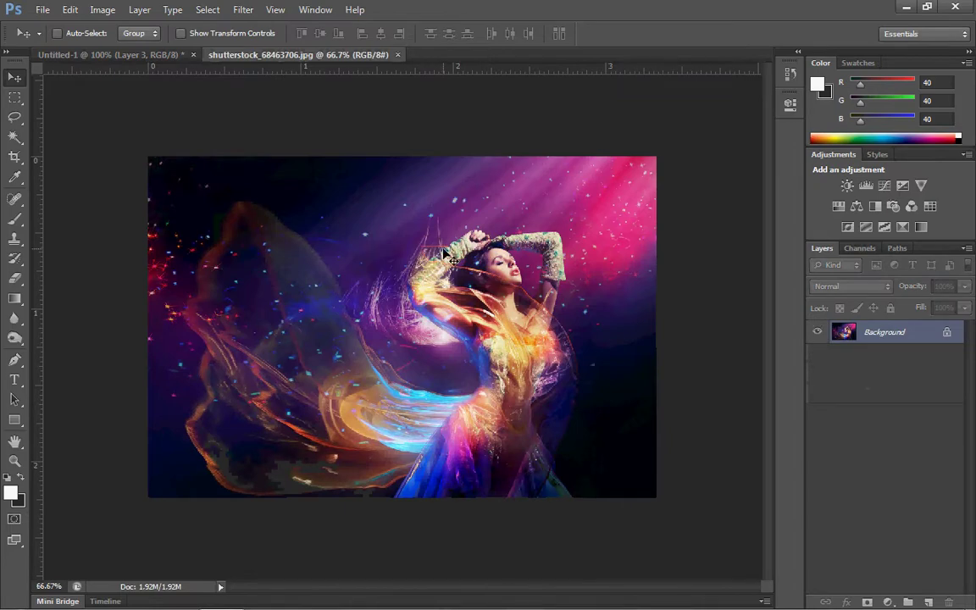
{"action": "key", "text": "ctrl+alt+i"}
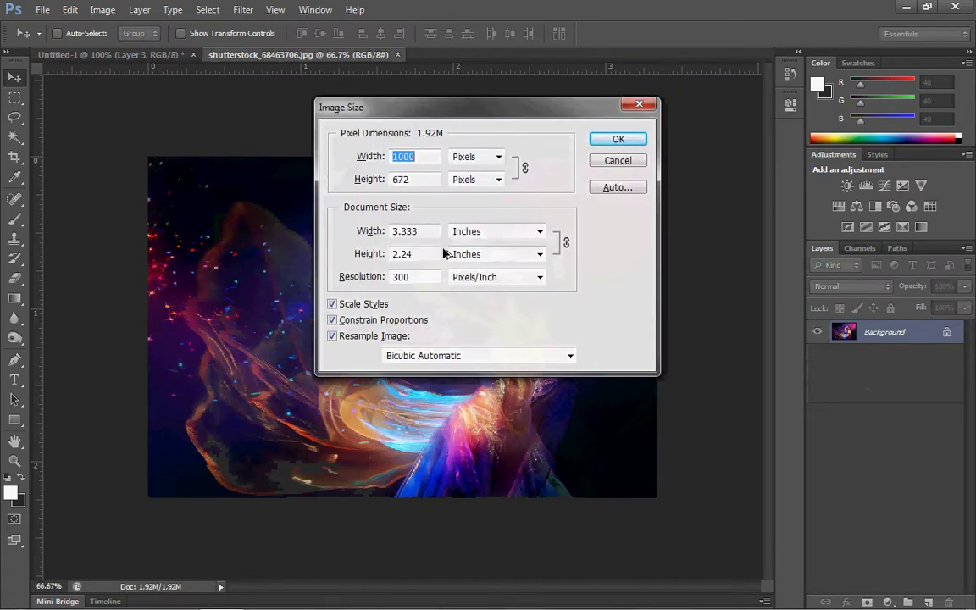
{"action": "key", "text": "Escape"}
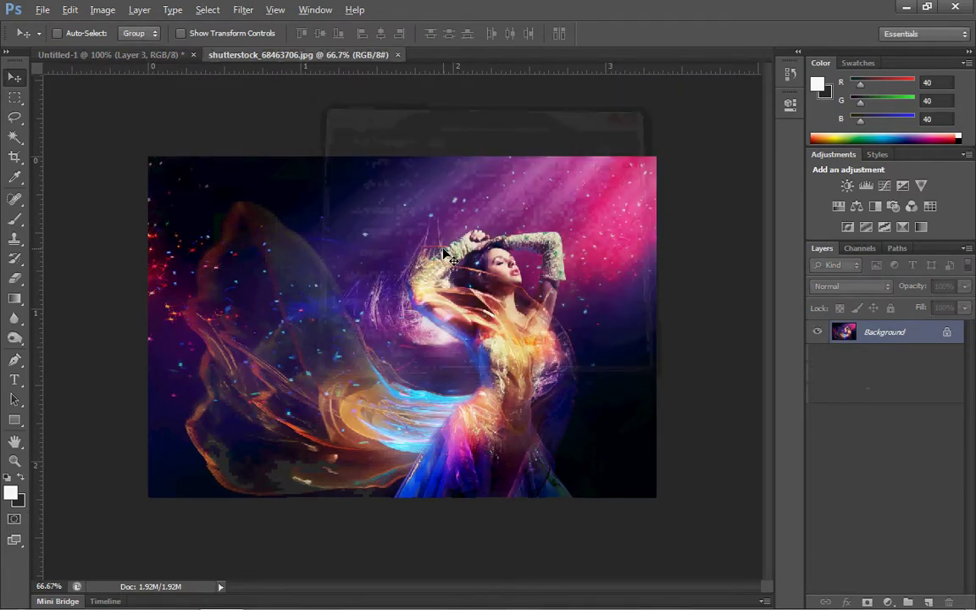
{"action": "key", "text": "ctrl+a"}
{"action": "key", "text": "BackSpace"}
{"action": "left_click", "coordinate": [403, 54]}
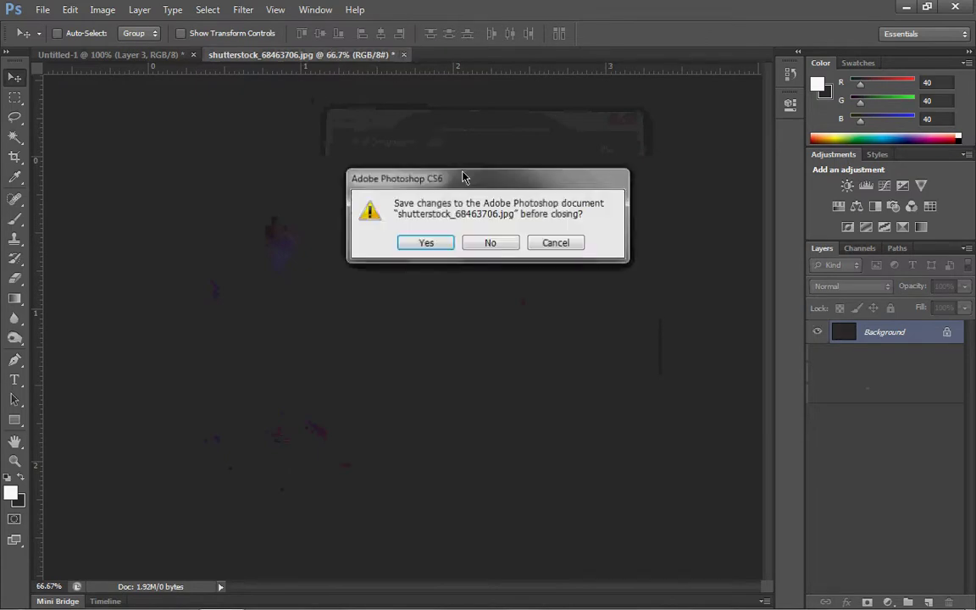
{"action": "left_click", "coordinate": [474, 242]}
{"action": "key", "text": "ctrl+v"}
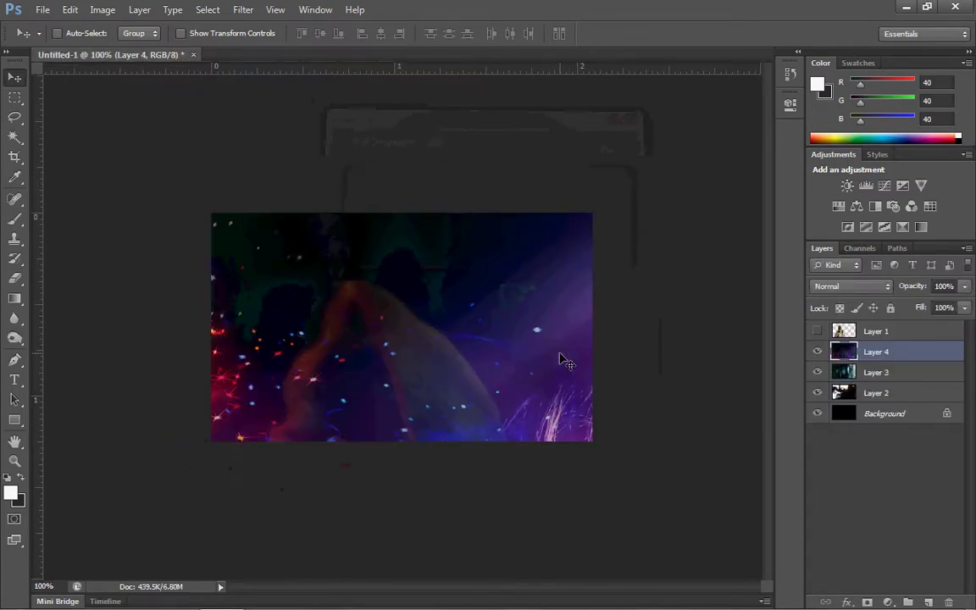
{"action": "left_click_drag", "start_coordinate": [559, 354], "coordinate": [550, 174]}
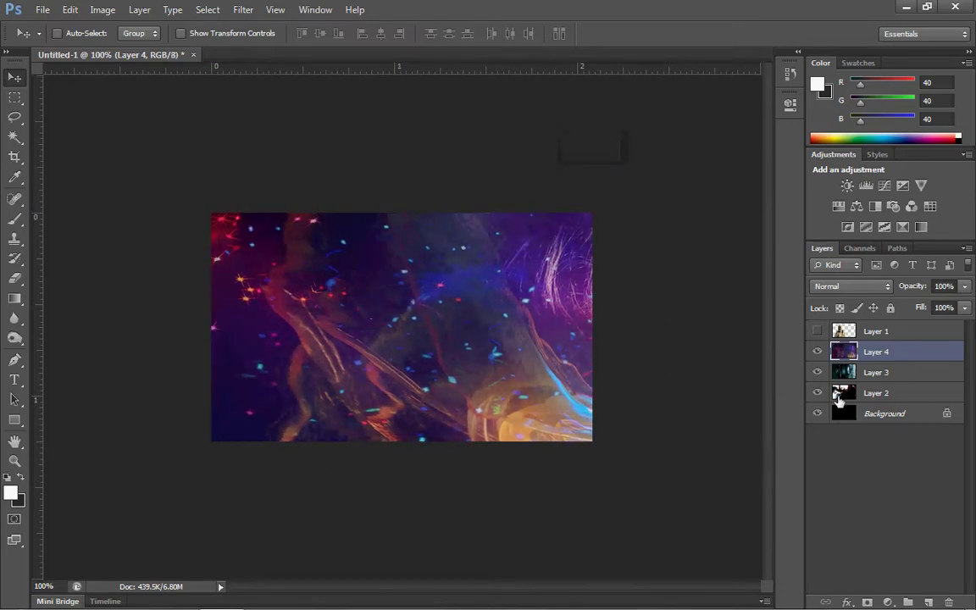
Step: Hide Layer 4, select and show Layer 3, and set its blend mode to Darken
{"action": "left_click_drag", "start_coordinate": [817, 351], "coordinate": [816, 371]}
{"action": "left_click", "coordinate": [886, 394]}
{"action": "left_click", "coordinate": [878, 373]}
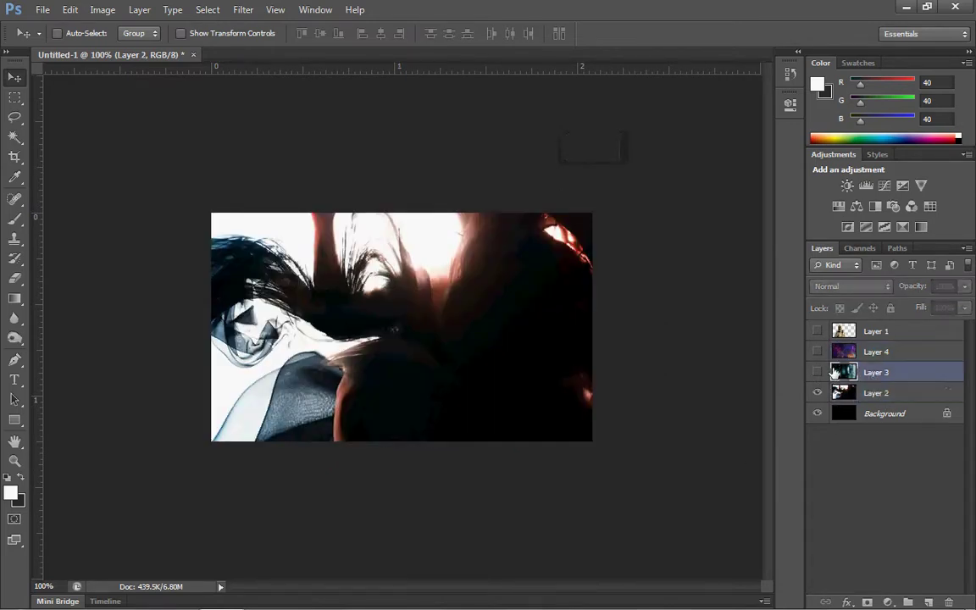
{"action": "left_click", "coordinate": [817, 372]}
{"action": "left_click", "coordinate": [874, 286]}
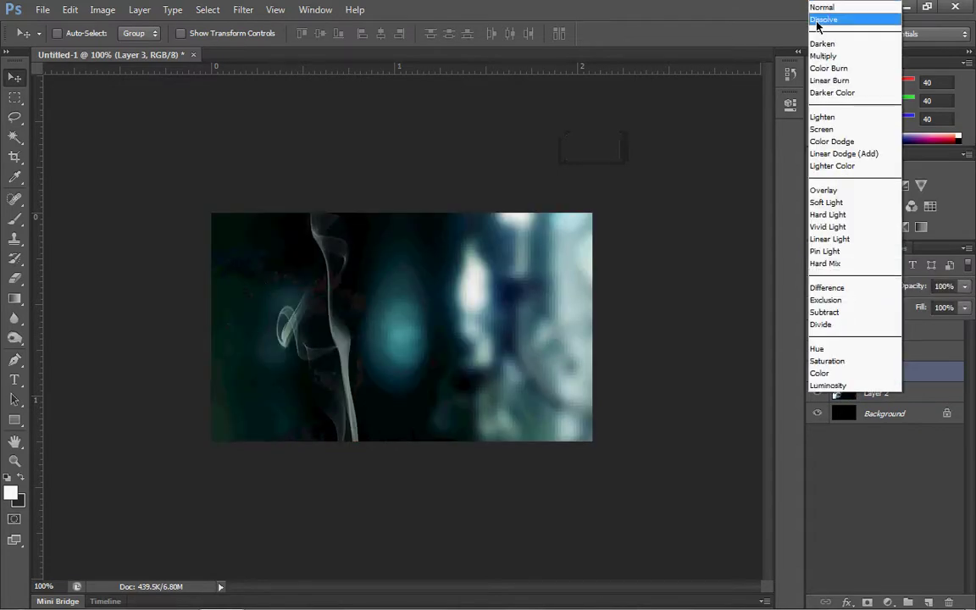
{"action": "left_click", "coordinate": [834, 43]}
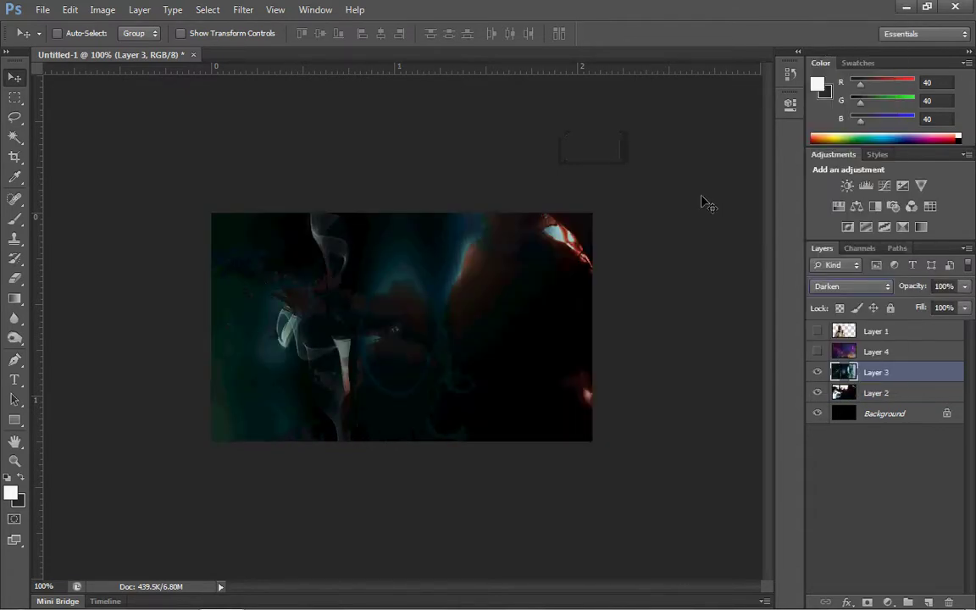
Step: Cycle Layer 3 through blend modes from Multiply to Hue, settling on Hard Light
{"action": "key", "text": "shift+plus"}
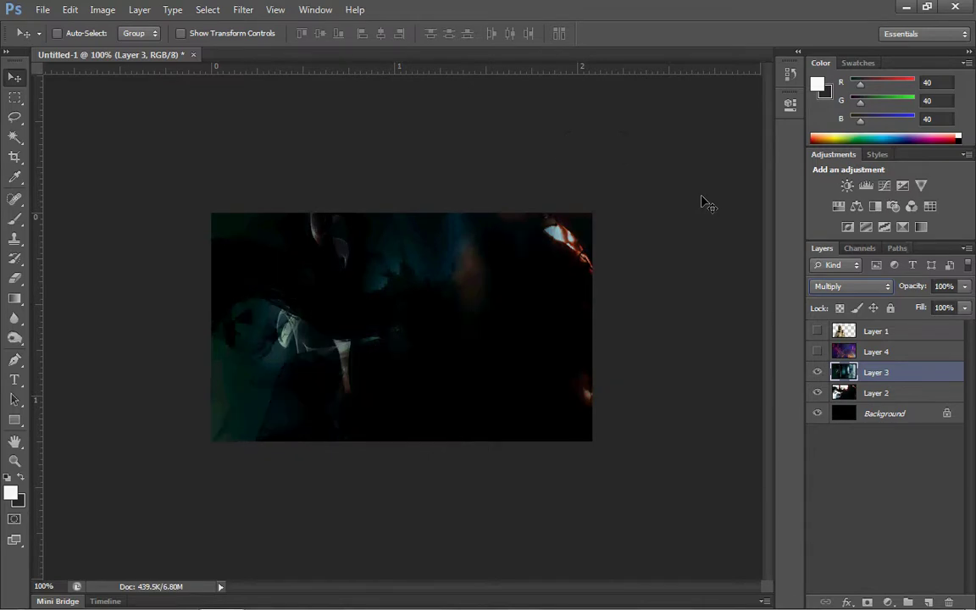
{"action": "key", "text": "shift+plus"}
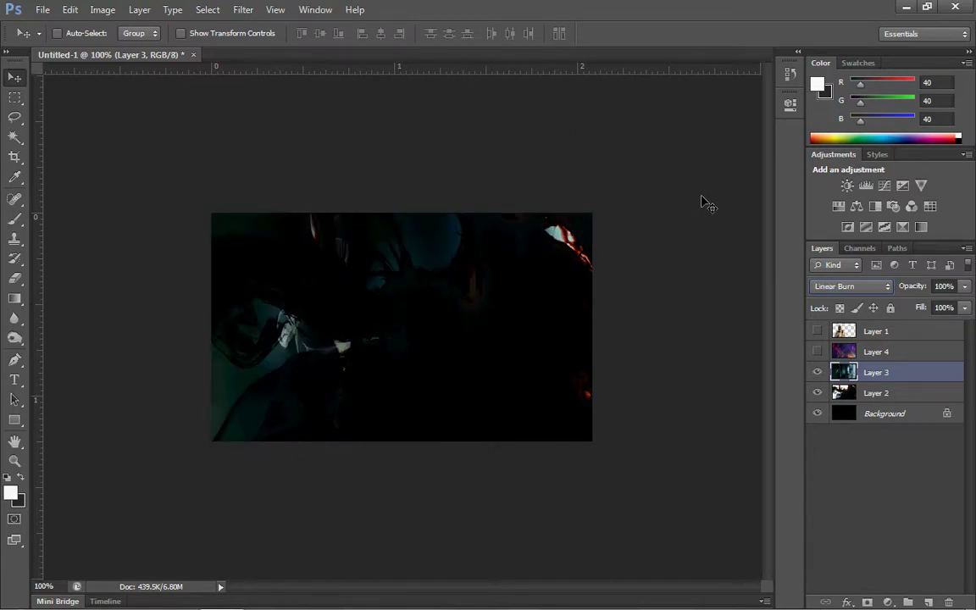
{"action": "key", "text": "shift+plus"}
{"action": "key", "text": "shift+plus"}
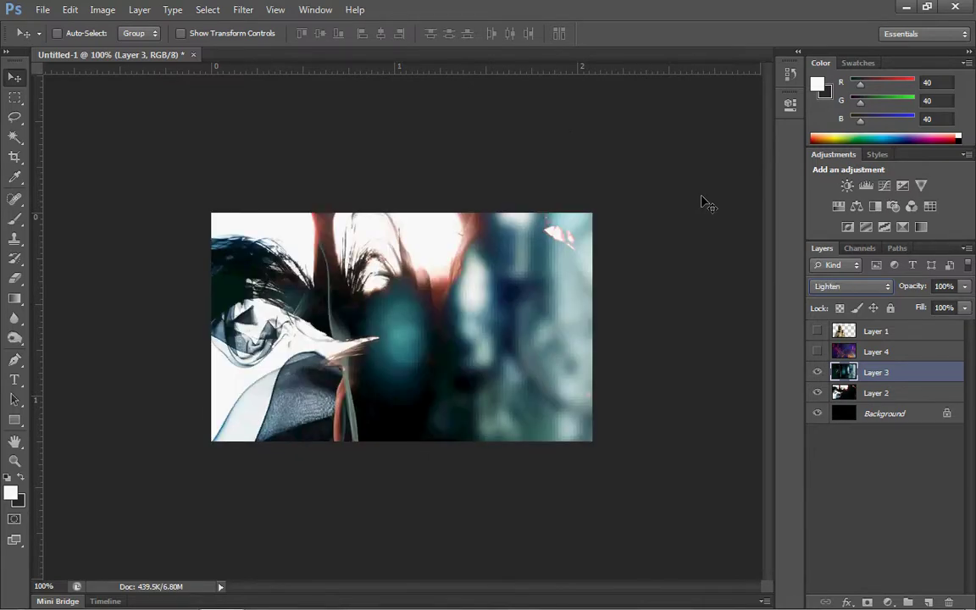
{"action": "key", "text": "shift+plus"}
{"action": "key", "text": "shift+plus"}
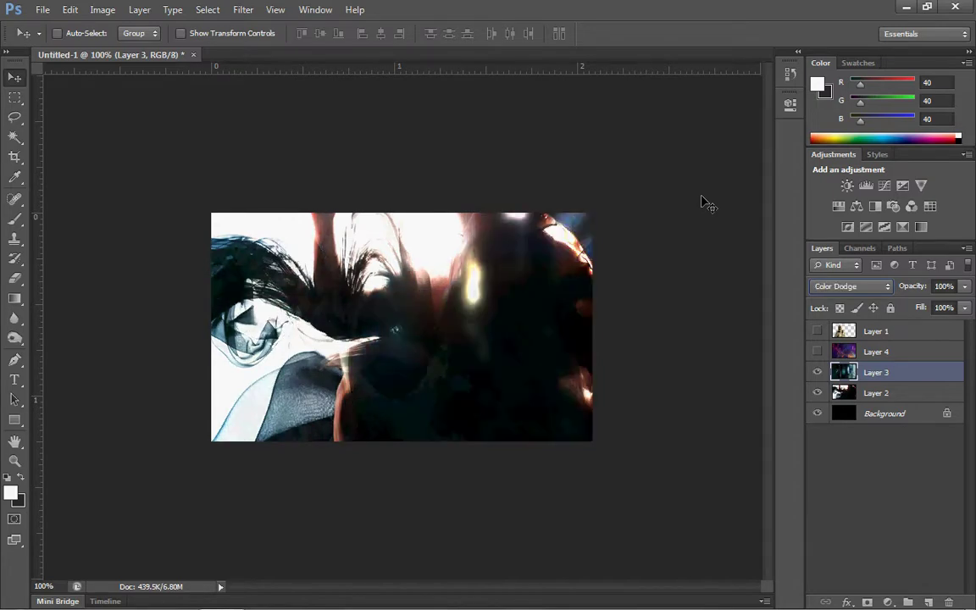
{"action": "key", "text": "shift+plus"}
{"action": "key", "text": "shift+plus"}
{"action": "key", "text": "shift+plus"}
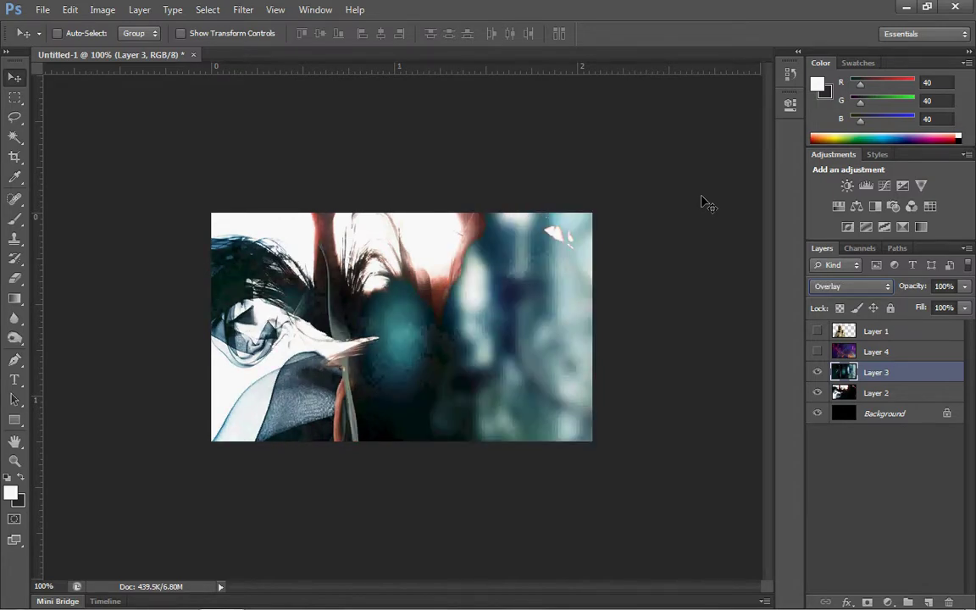
{"action": "key", "text": "shift+plus"}
{"action": "key", "text": "shift+plus"}
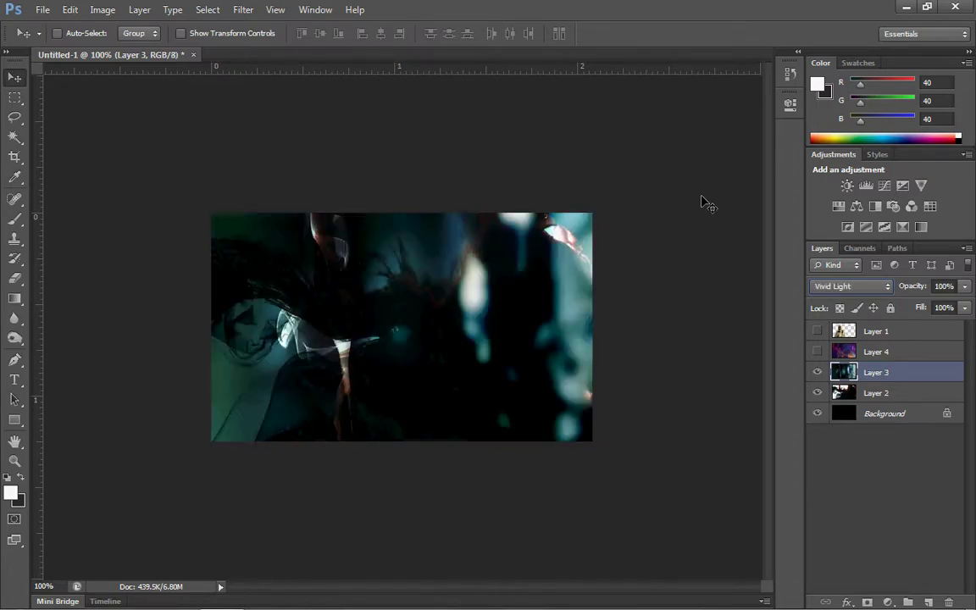
{"action": "key", "text": "shift+plus"}
{"action": "key", "text": "shift+minus"}
{"action": "key", "text": "shift+minus"}
{"action": "key", "text": "shift+plus"}
{"action": "key", "text": "shift+plus"}
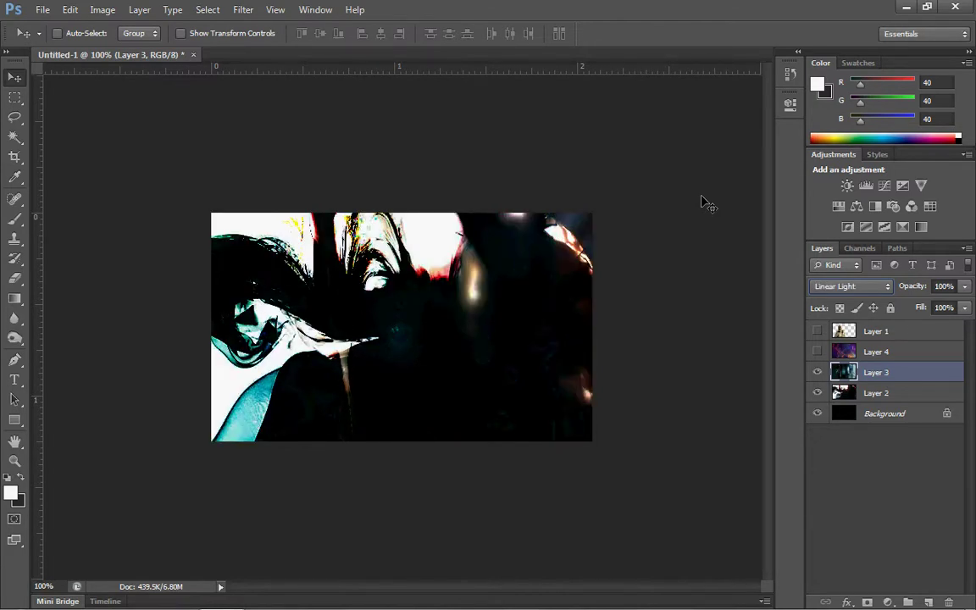
{"action": "key", "text": "shift+plus"}
{"action": "key", "text": "shift+plus"}
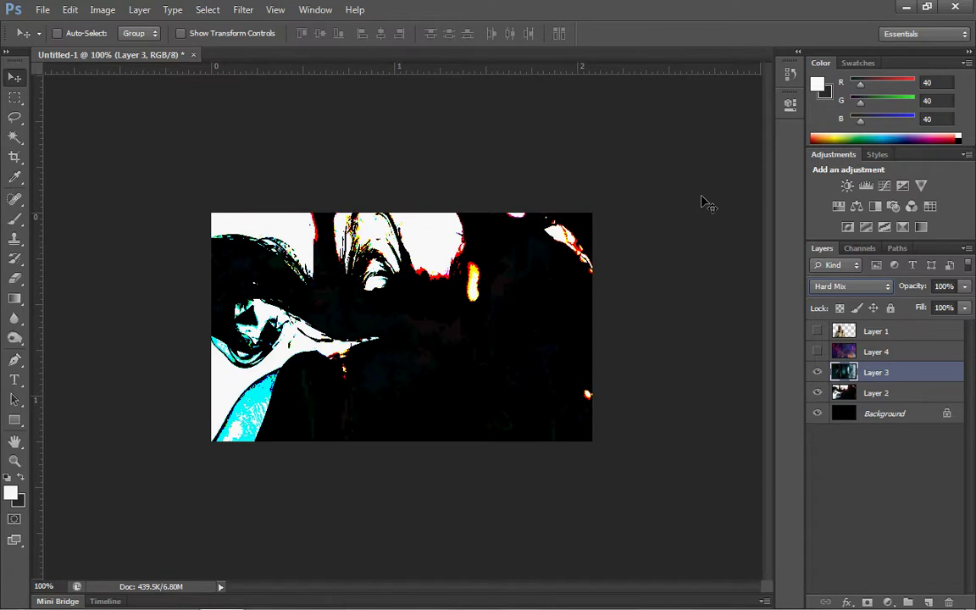
{"action": "key", "text": "shift+plus"}
{"action": "key", "text": "shift+plus"}
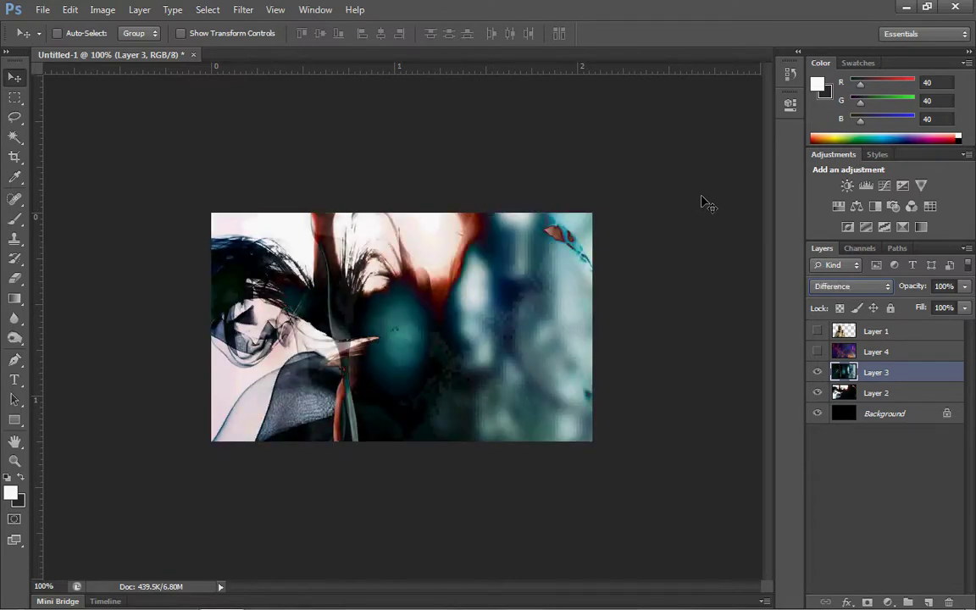
{"action": "key", "text": "shift+plus"}
{"action": "key", "text": "shift+plus"}
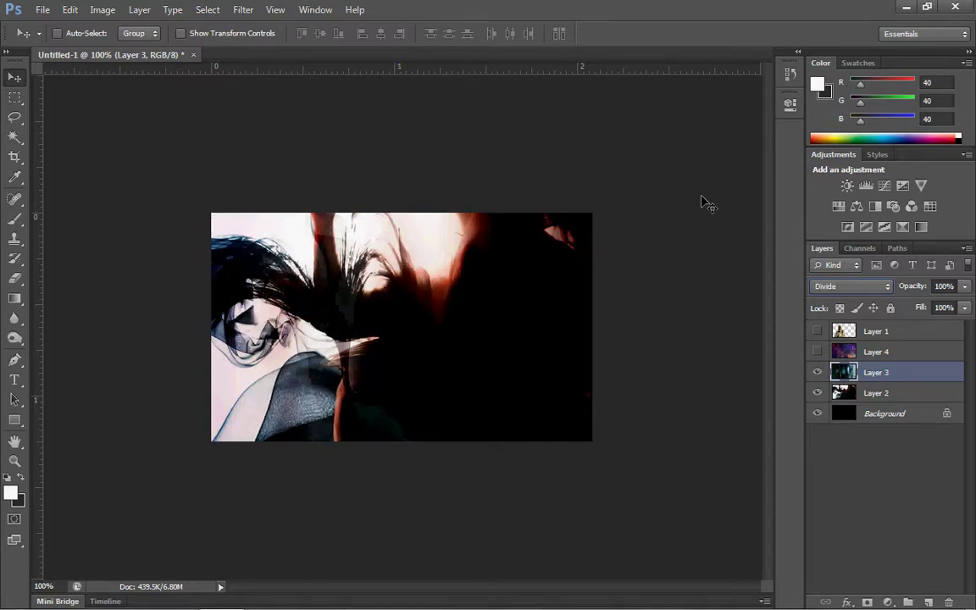
{"action": "key", "text": "shift+plus"}
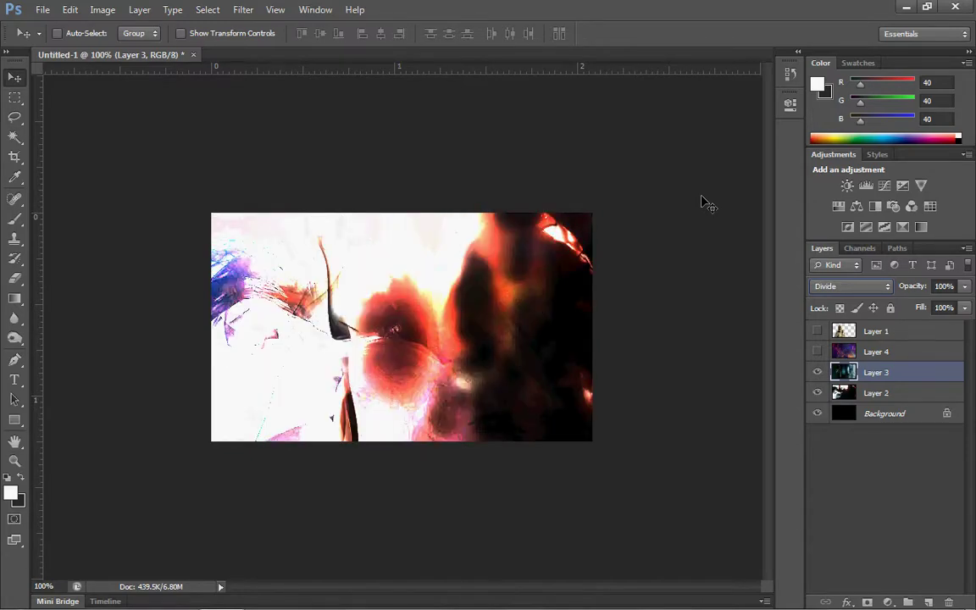
{"action": "key", "text": "shift+plus"}
{"action": "key", "text": "shift+plus"}
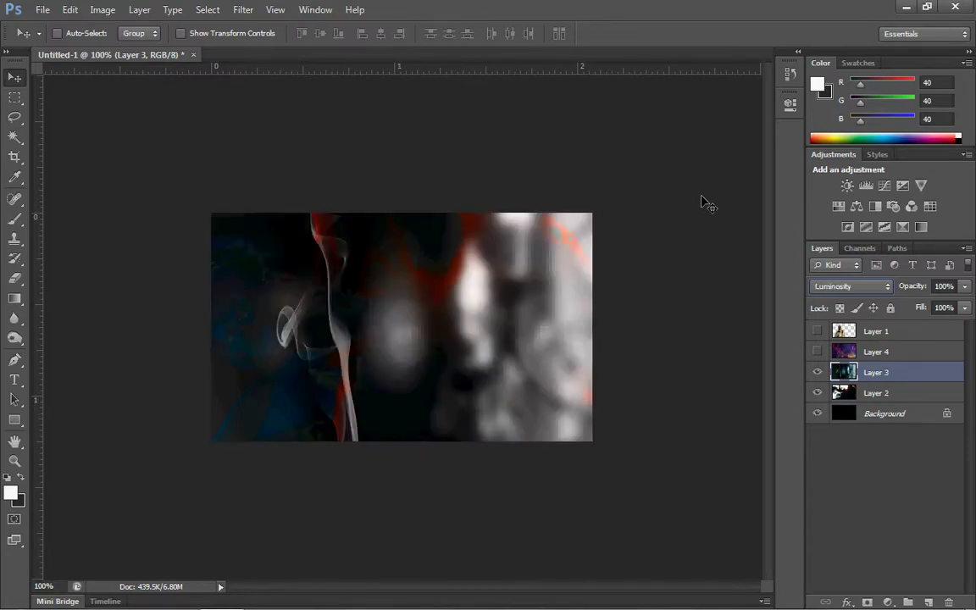
{"action": "key", "text": "shift+minus"}
{"action": "key", "text": "shift+plus"}
{"action": "key", "text": "shift+minus"}
{"action": "key", "text": "shift+minus"}
{"action": "key", "text": "shift+minus"}
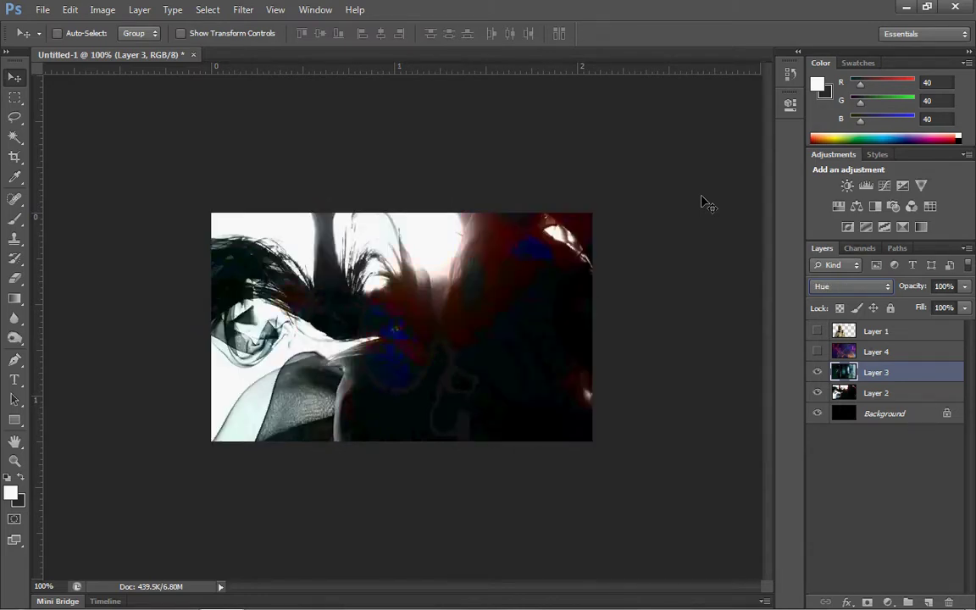
{"action": "key", "text": "shift+minus"}
{"action": "key", "text": "shift+minus"}
{"action": "key", "text": "shift+minus"}
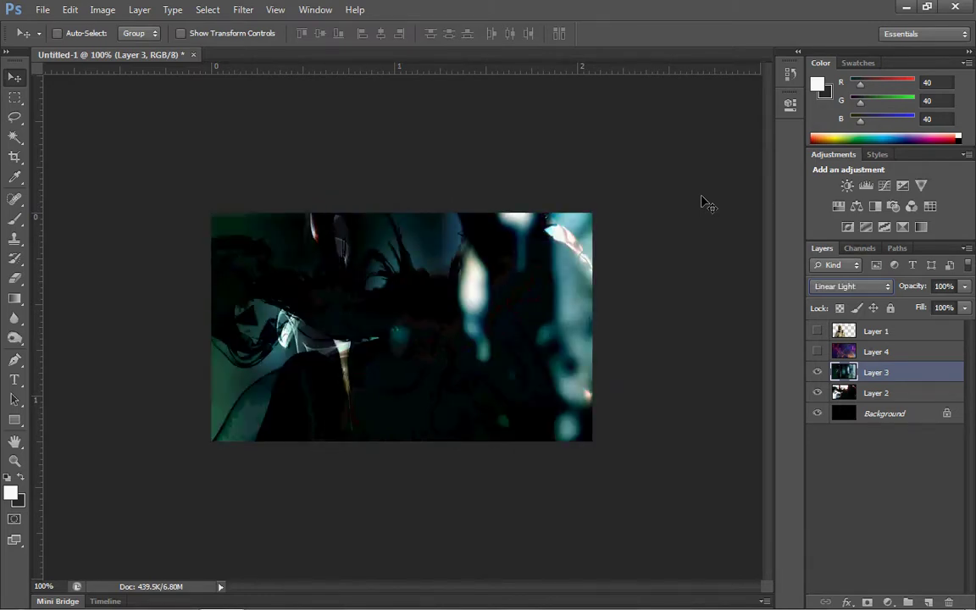
{"action": "key", "text": "shift+minus"}
{"action": "key", "text": "shift+minus"}
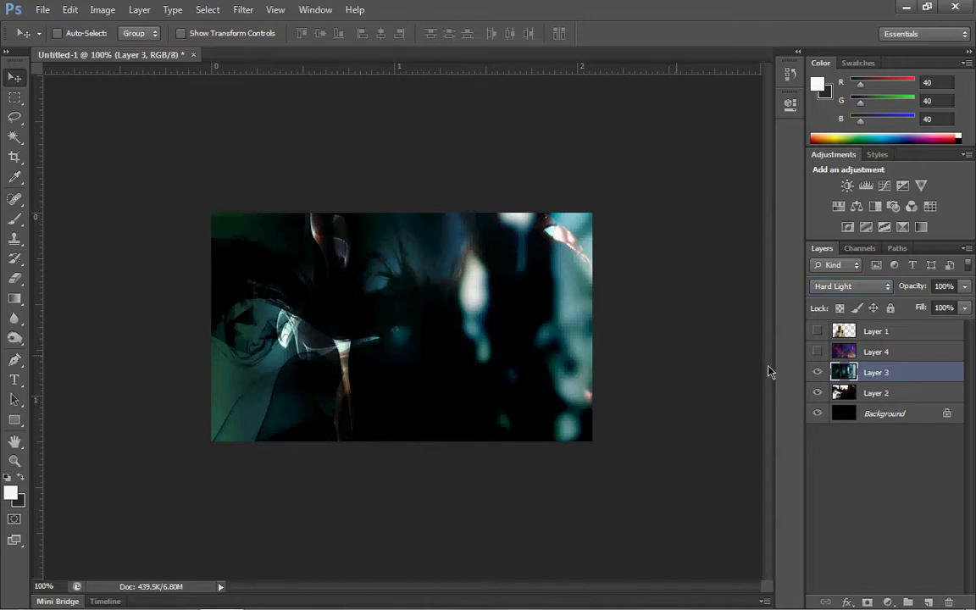
Step: Show Layer 4 and set its blend mode to Exclusion
{"action": "left_click", "coordinate": [817, 352]}
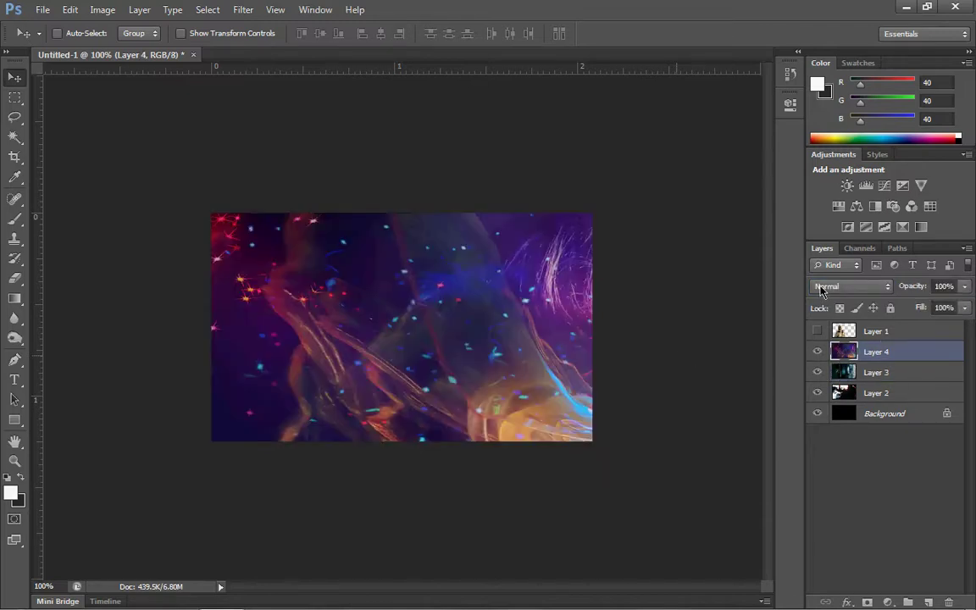
{"action": "left_click", "coordinate": [849, 286]}
{"action": "left_click", "coordinate": [826, 288]}
{"action": "key", "text": "Down"}
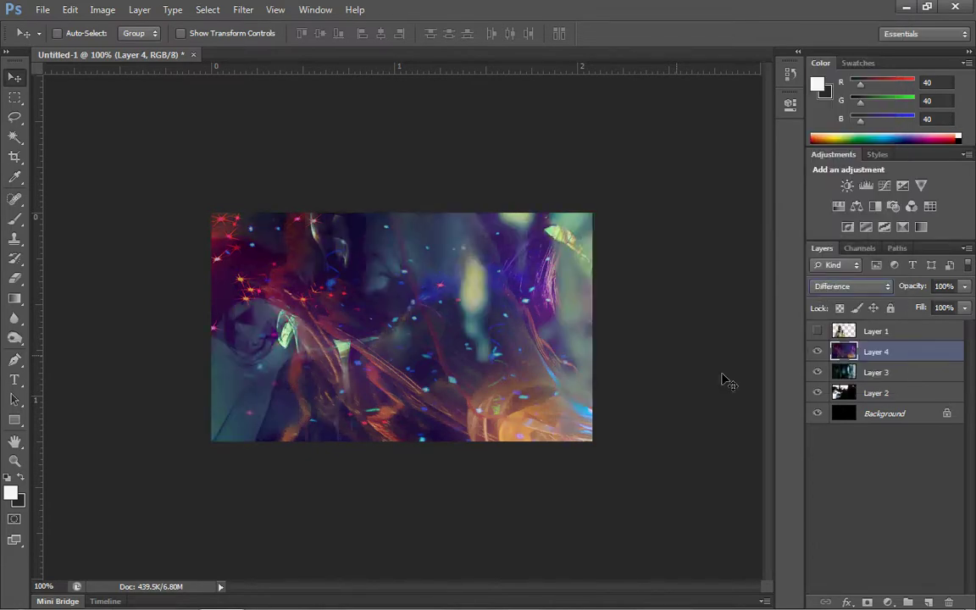
{"action": "key", "text": "Down"}
Step: Briefly show the gas-mask Layer 1, hide it again, and reselect Layer 4
{"action": "left_click", "coordinate": [872, 331]}
{"action": "left_click", "coordinate": [817, 331]}
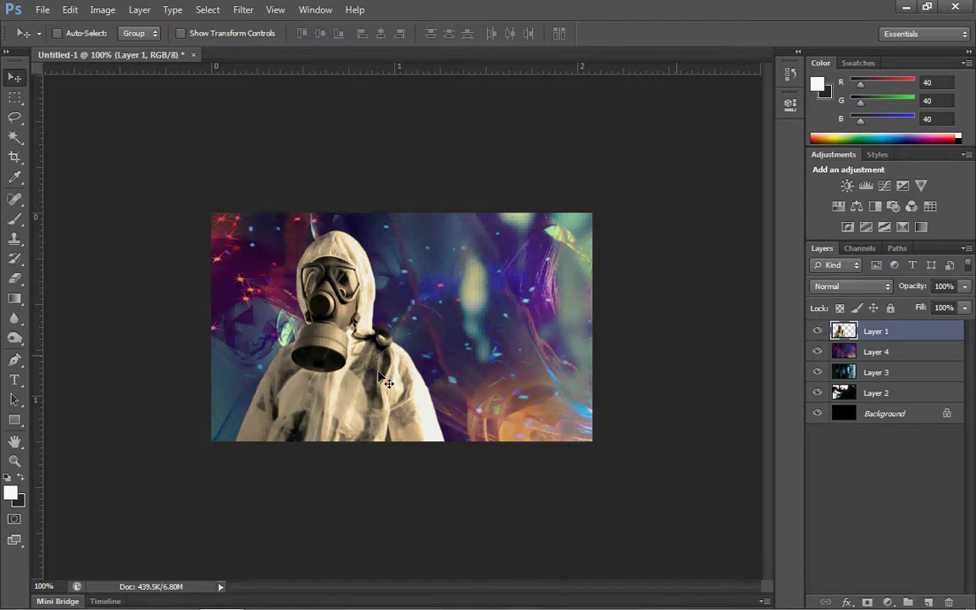
{"action": "left_click", "coordinate": [818, 333]}
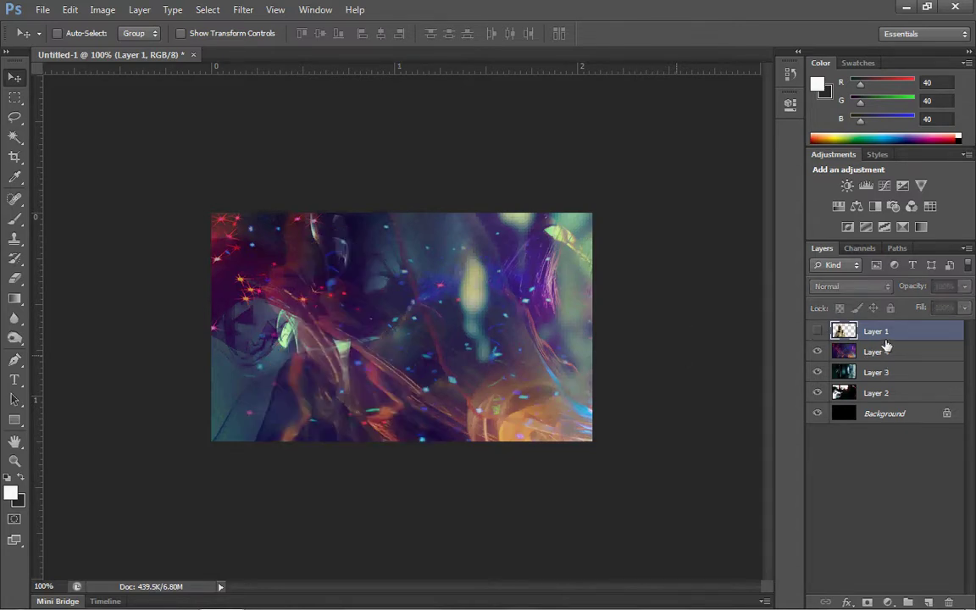
{"action": "left_click", "coordinate": [881, 352]}
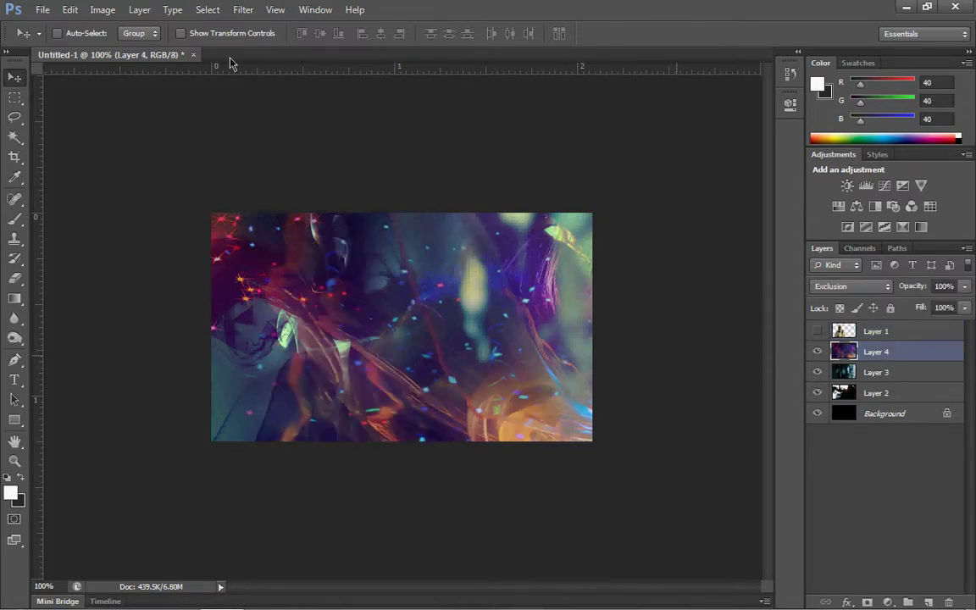
Step: Begin Save As and navigate to the Graphic Art - Resources folder
{"action": "left_click", "coordinate": [41, 10]}
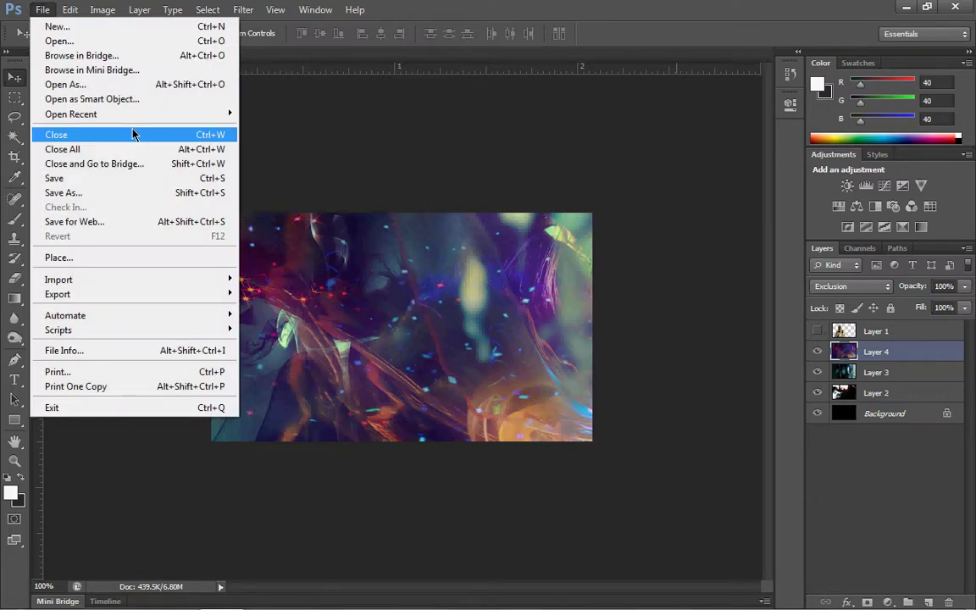
{"action": "left_click", "coordinate": [123, 193]}
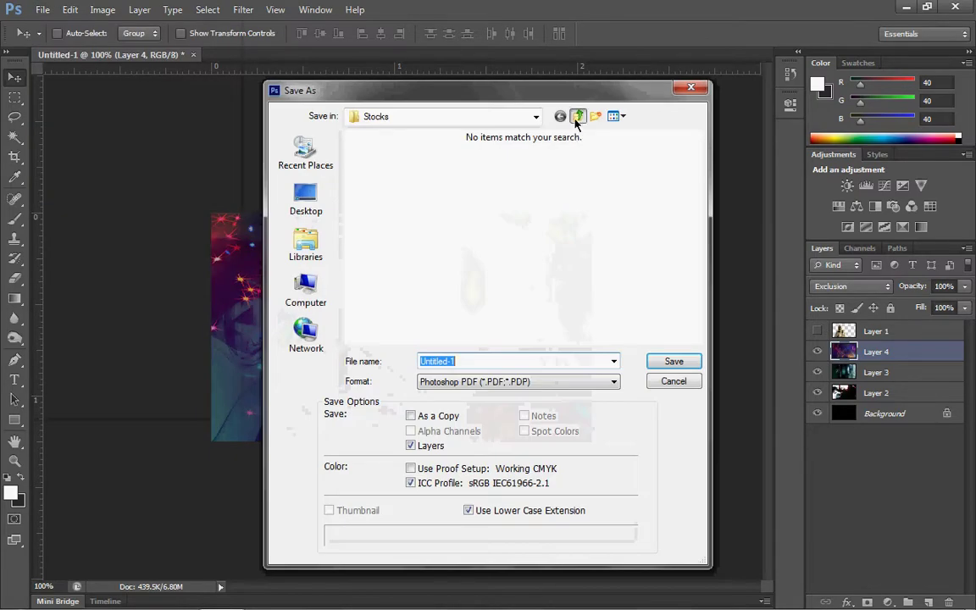
{"action": "left_click", "coordinate": [578, 116]}
{"action": "left_click", "coordinate": [577, 116]}
{"action": "left_click", "coordinate": [577, 116]}
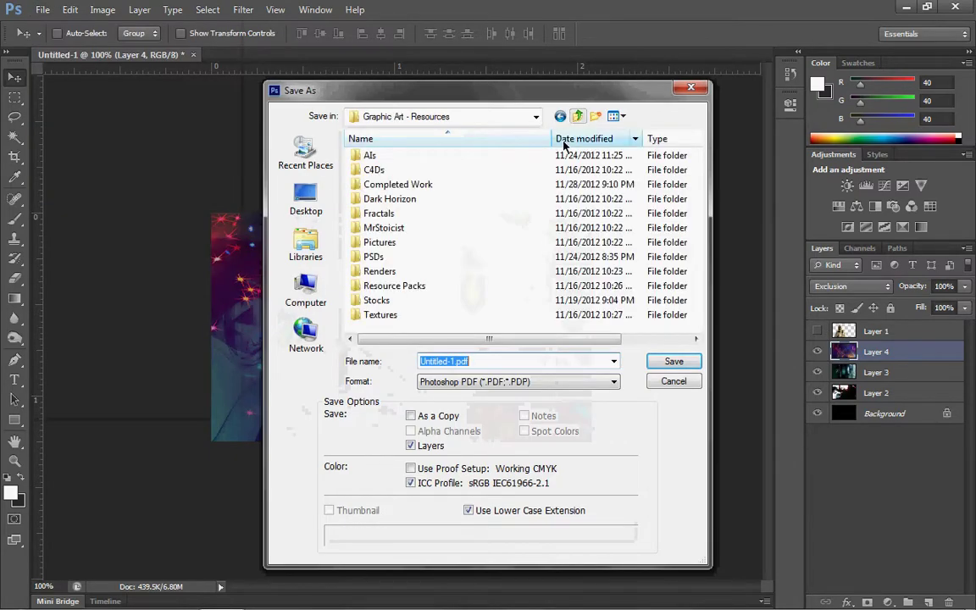
{"action": "left_click", "coordinate": [577, 116]}
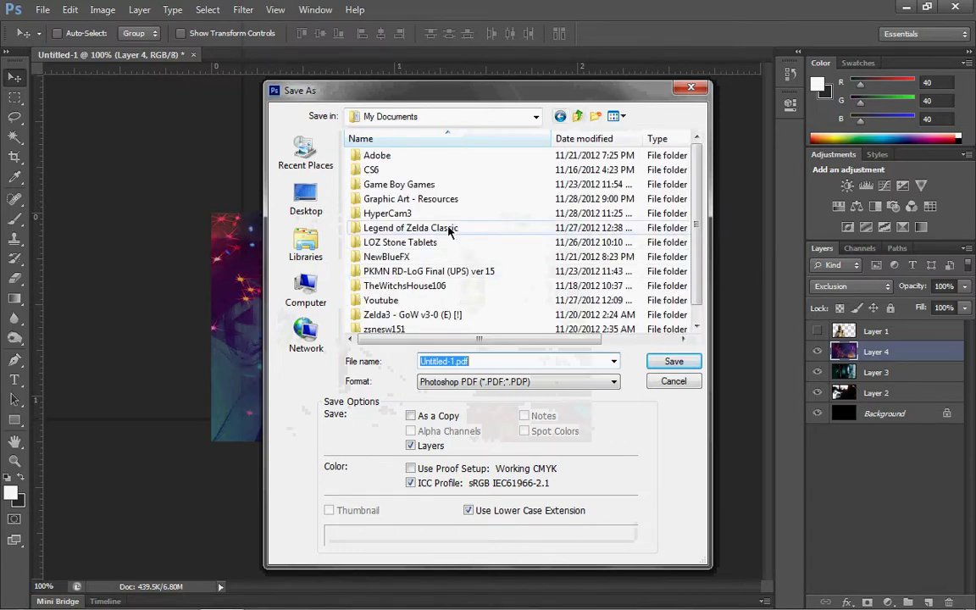
{"action": "double_click", "coordinate": [457, 199]}
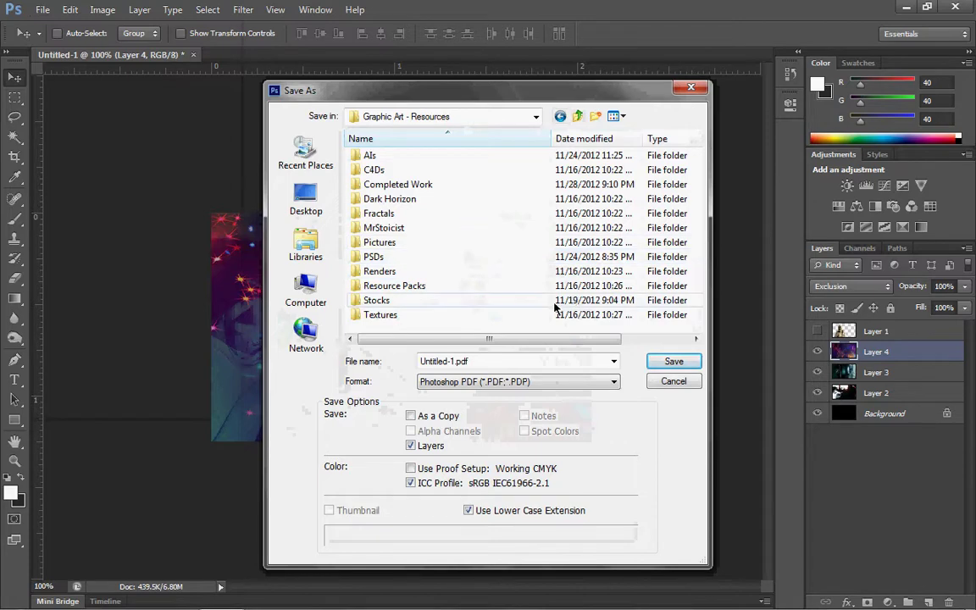
Step: Save in Photoshop PSD format as Untitled-2, replacing the existing file
{"action": "left_click", "coordinate": [520, 382]}
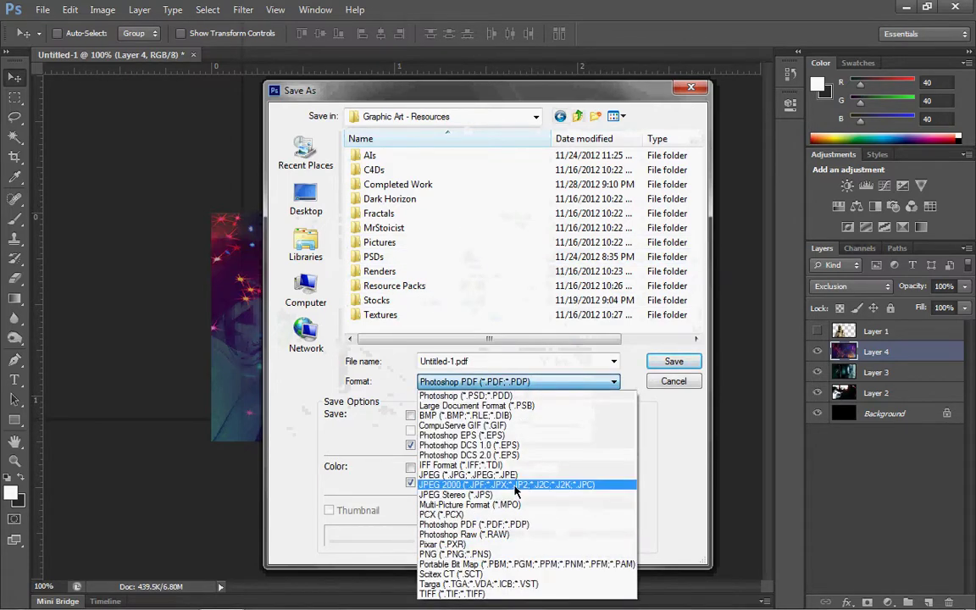
{"action": "left_click", "coordinate": [511, 395]}
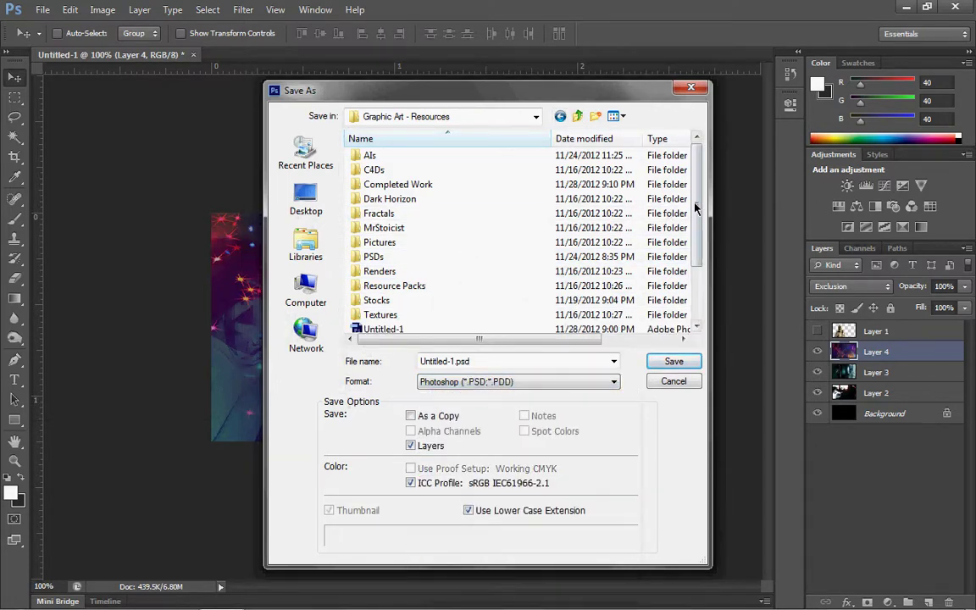
{"action": "scroll", "coordinate": [403, 282], "scroll_direction": "down", "scroll_amount": 2}
{"action": "left_click", "coordinate": [398, 272]}
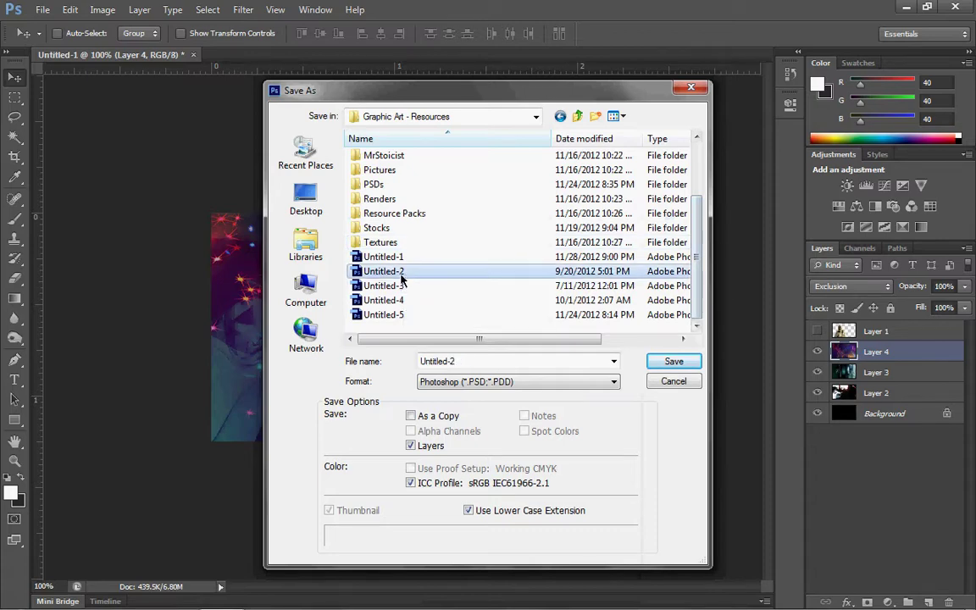
{"action": "left_click", "coordinate": [673, 362]}
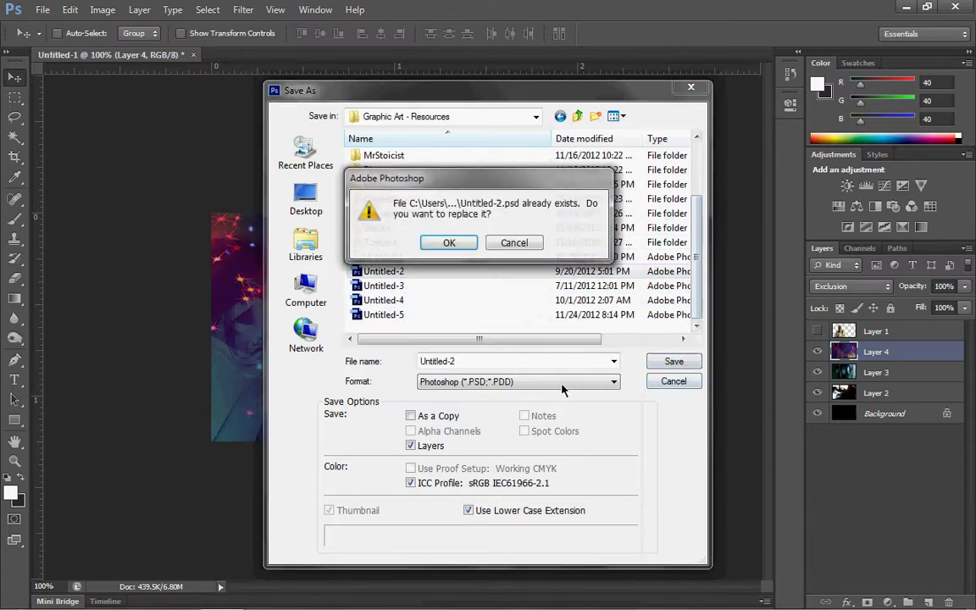
{"action": "key", "text": "Return"}
{"action": "key", "text": "Return"}
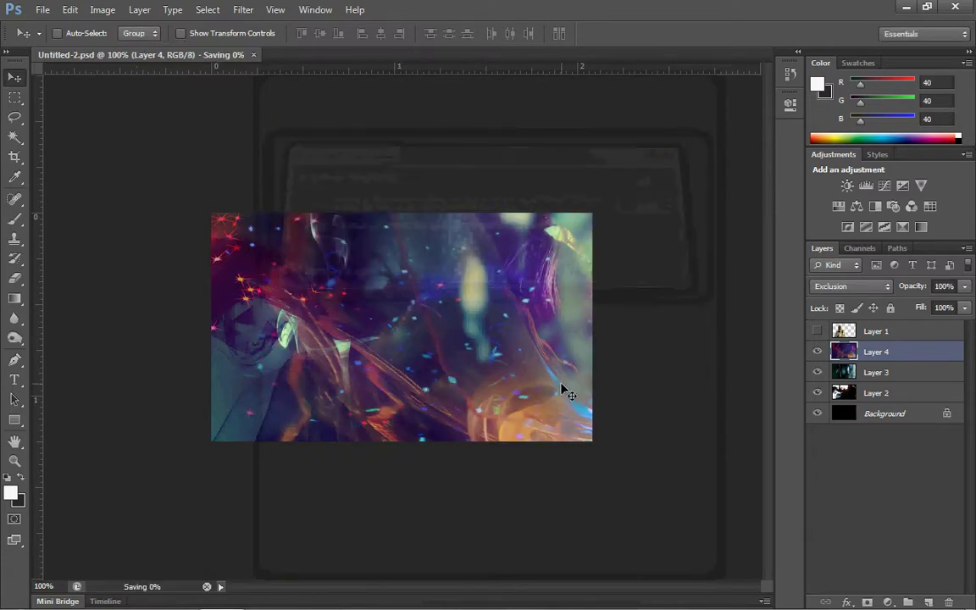
Step: Add Photo Filter 1 with its warming filter density slightly increased
{"action": "left_click", "coordinate": [144, 11]}
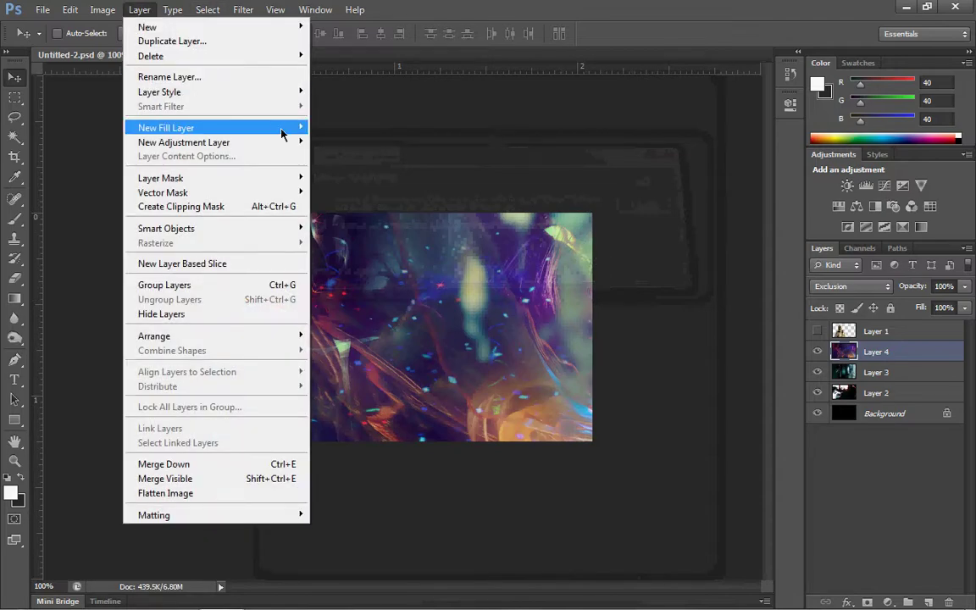
{"action": "mouse_move", "coordinate": [254, 143]}
{"action": "left_click", "coordinate": [343, 263]}
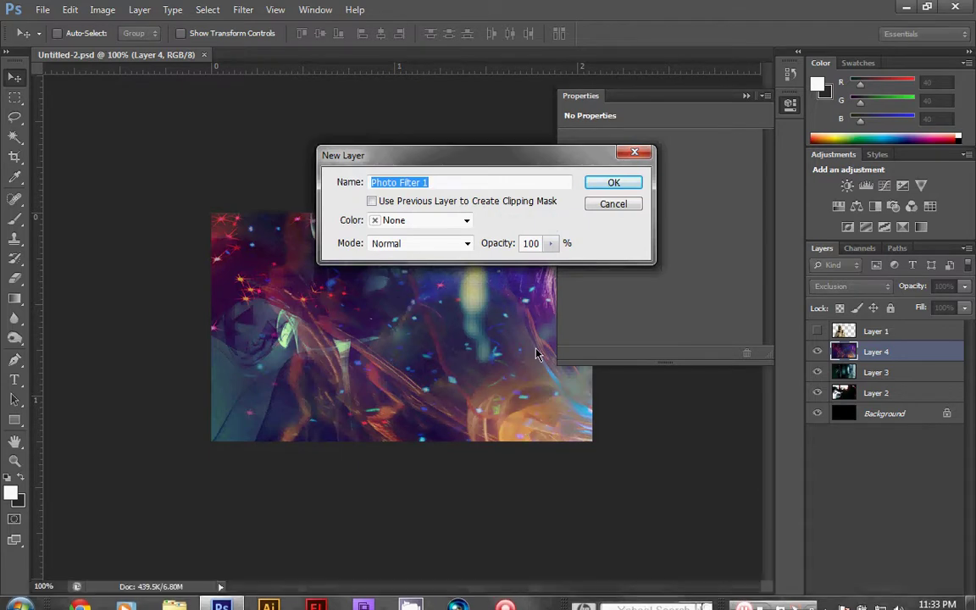
{"action": "left_click", "coordinate": [602, 183]}
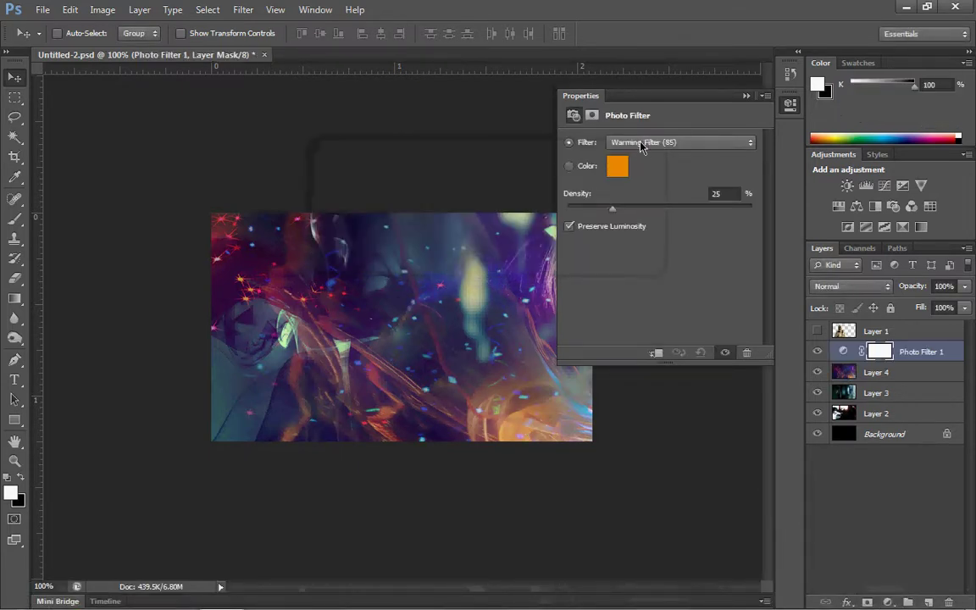
{"action": "left_click_drag", "start_coordinate": [648, 210], "coordinate": [659, 209]}
Step: Add Photo Filter 2 set to Sepia
{"action": "left_click", "coordinate": [139, 10]}
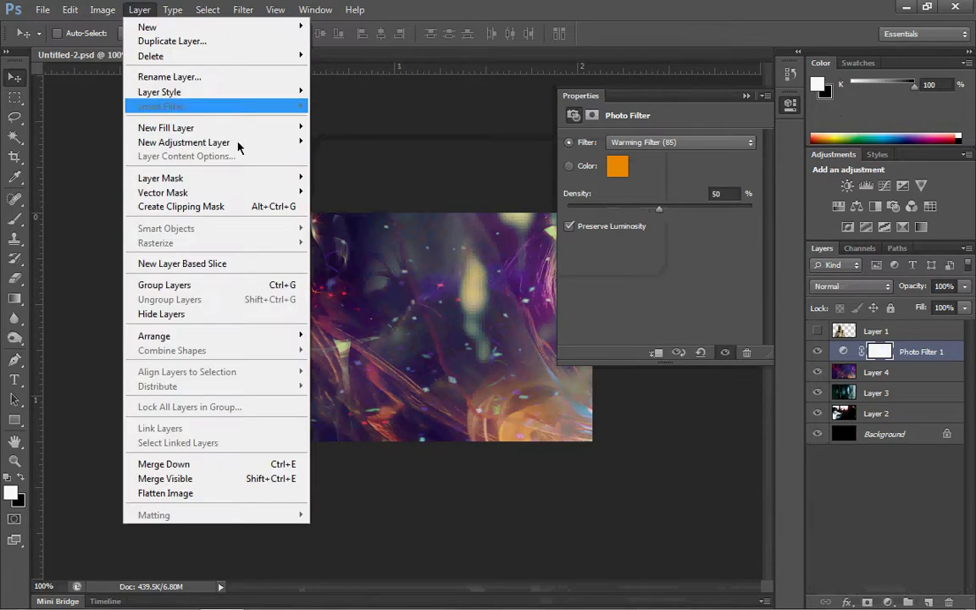
{"action": "mouse_move", "coordinate": [247, 149]}
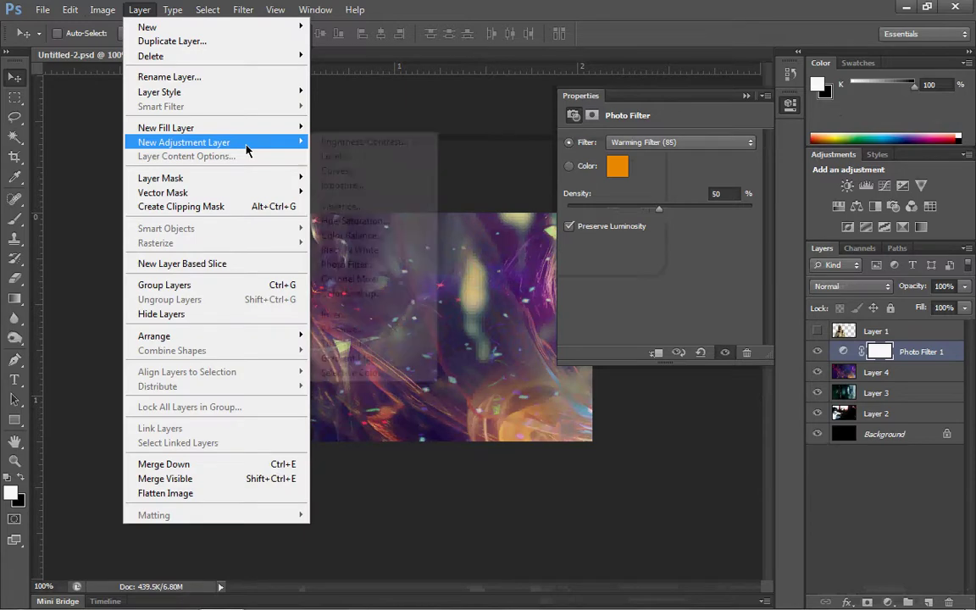
{"action": "left_click", "coordinate": [355, 265]}
{"action": "left_click", "coordinate": [604, 182]}
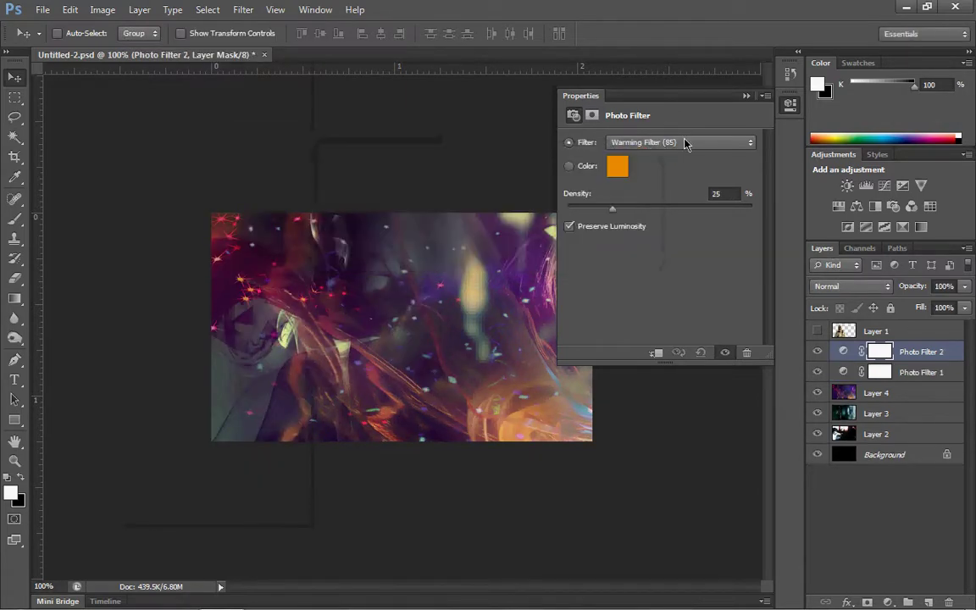
{"action": "left_click", "coordinate": [643, 142]}
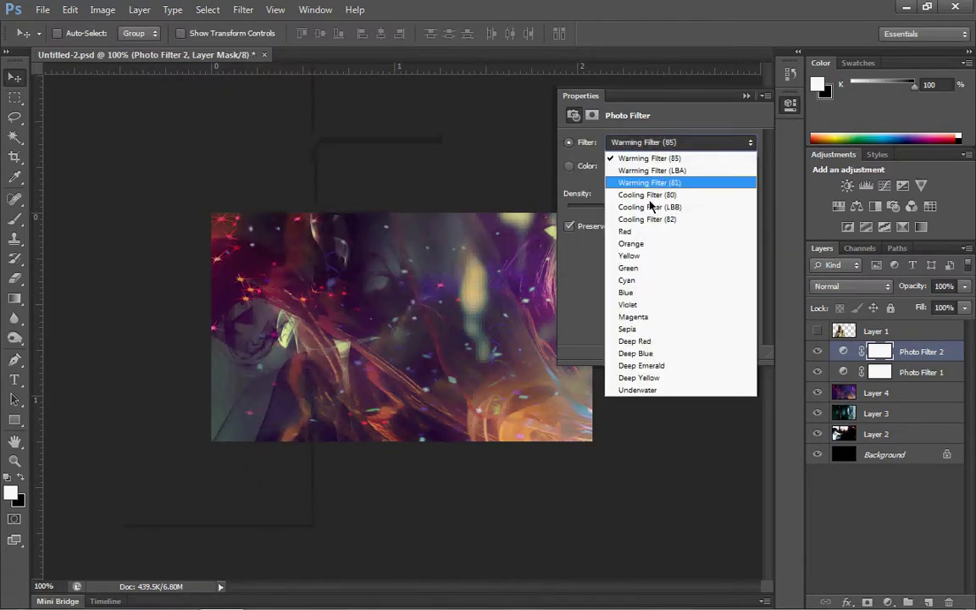
{"action": "left_click", "coordinate": [629, 328]}
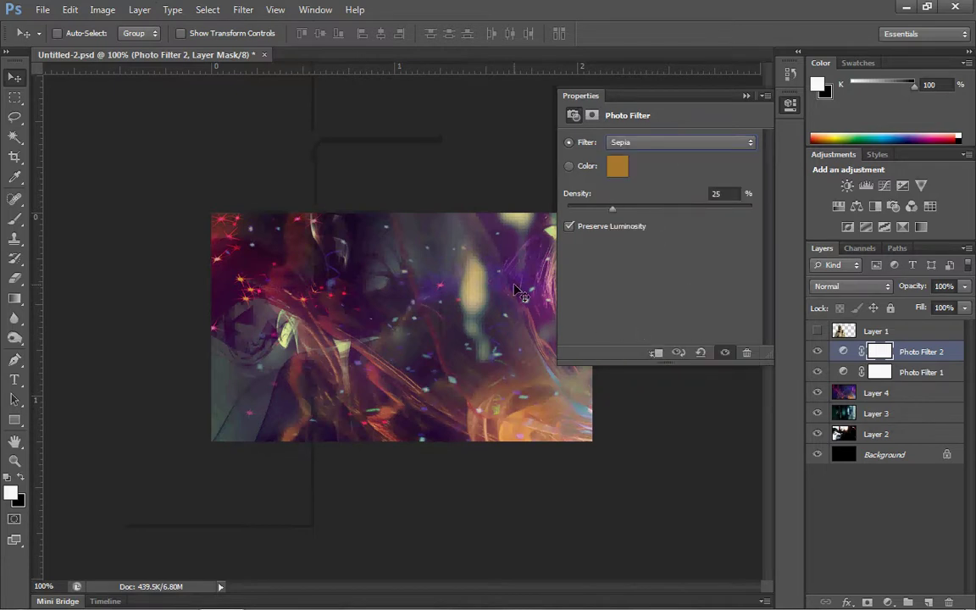
Step: Add Photo Filter 3 set to Deep Red, and show the gas-mask Layer 1
{"action": "left_click", "coordinate": [140, 10]}
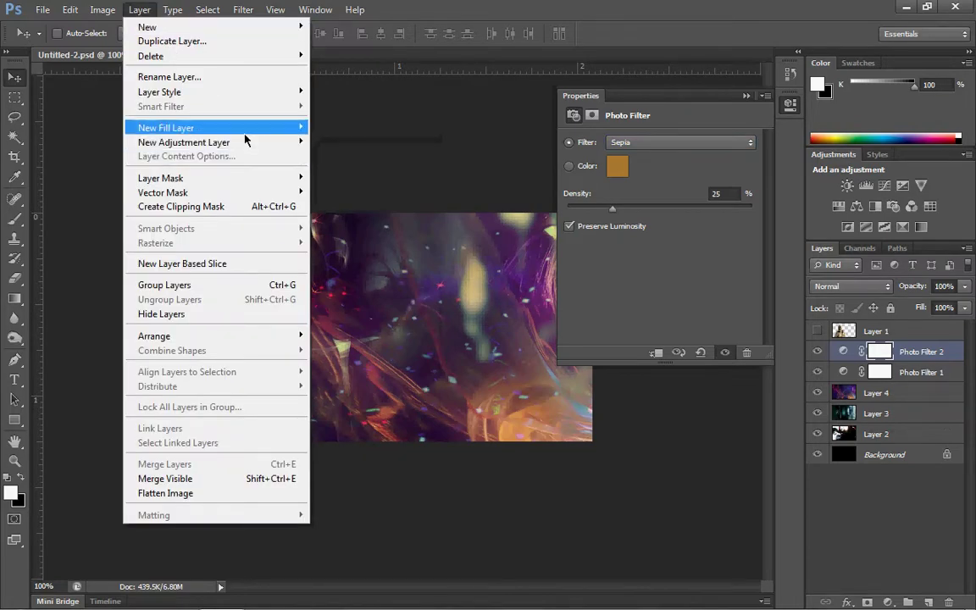
{"action": "mouse_move", "coordinate": [245, 148]}
{"action": "left_click", "coordinate": [343, 241]}
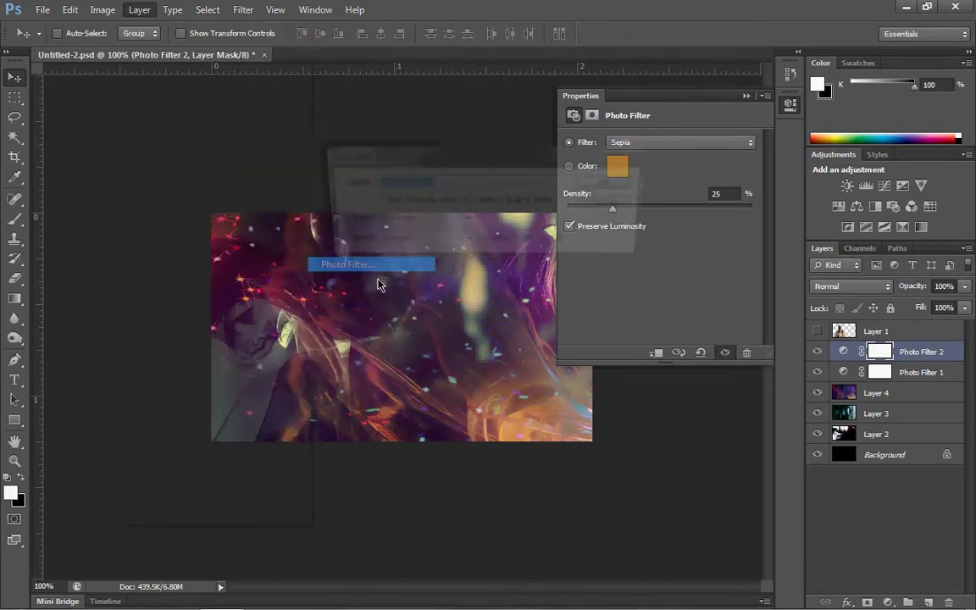
{"action": "left_click", "coordinate": [608, 182]}
{"action": "left_click", "coordinate": [644, 142]}
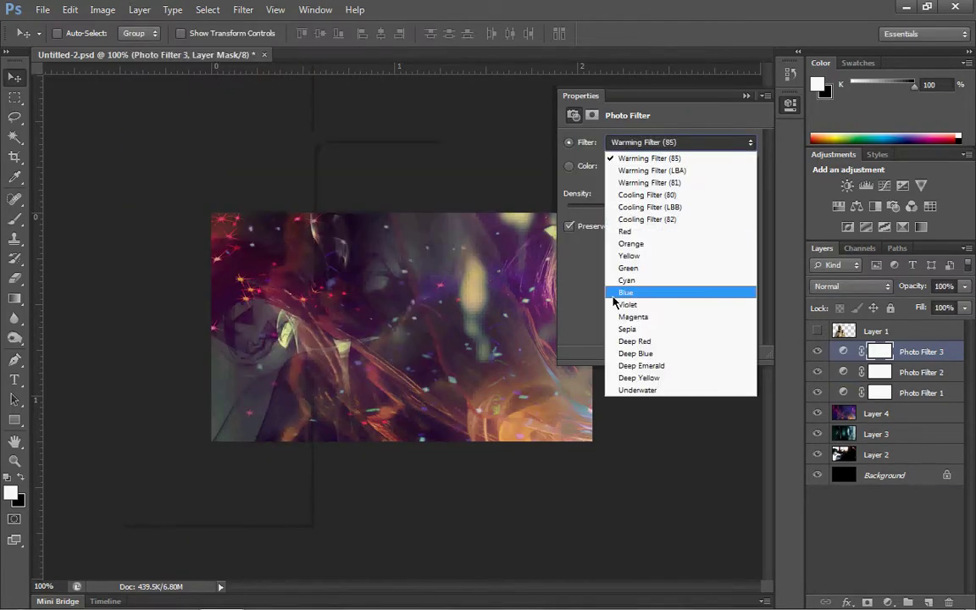
{"action": "left_click", "coordinate": [637, 280]}
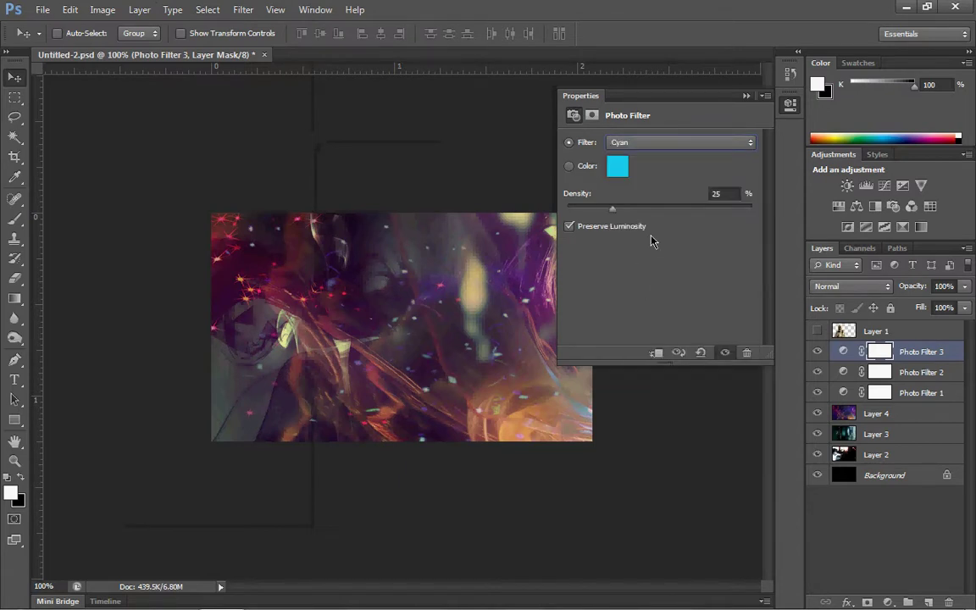
{"action": "left_click", "coordinate": [650, 145]}
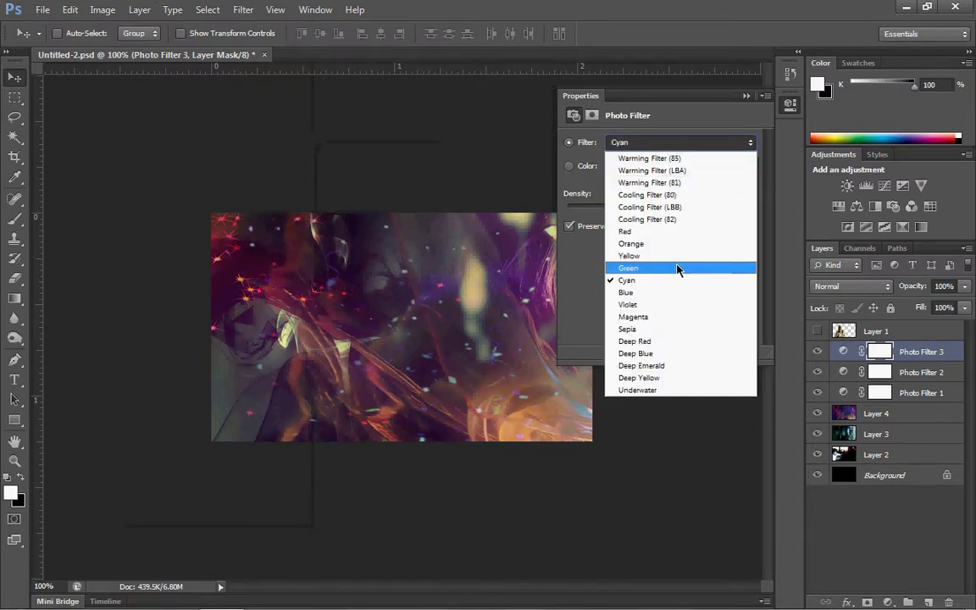
{"action": "left_click", "coordinate": [644, 342]}
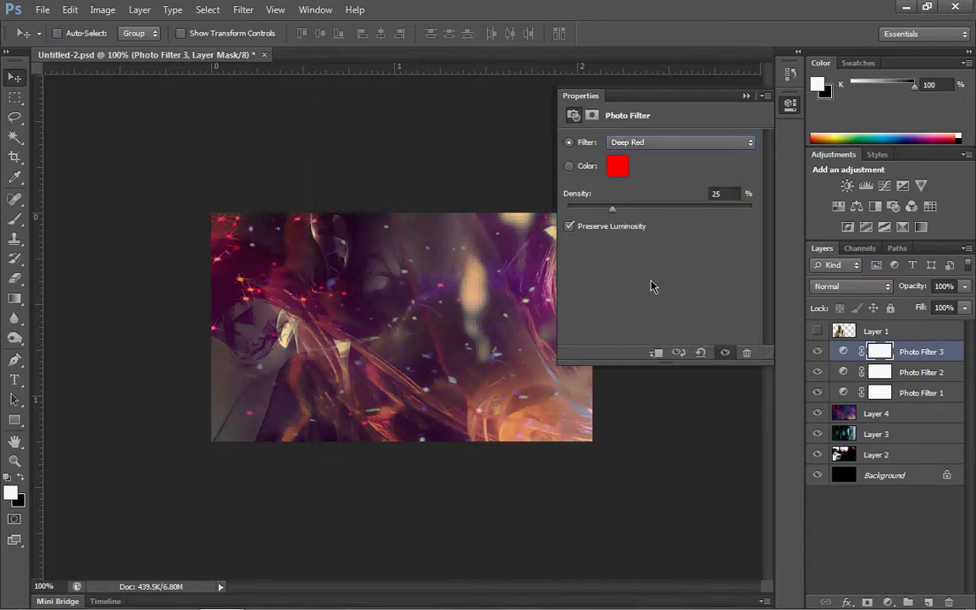
{"action": "left_click", "coordinate": [817, 330]}
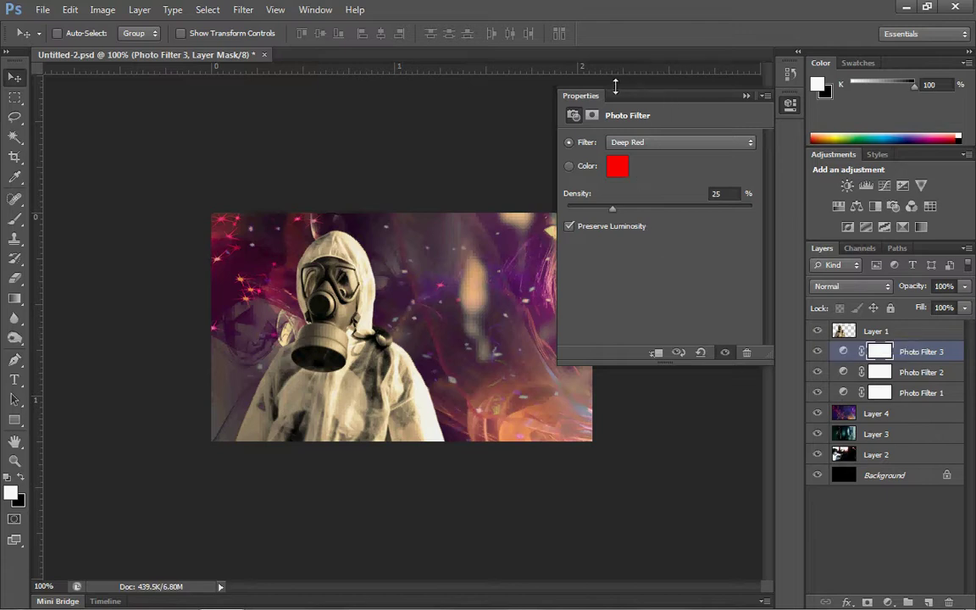
Step: Add Photo Filter 4 using Warming Filter (81) at 50% density, then collapse Properties
{"action": "left_click", "coordinate": [139, 9]}
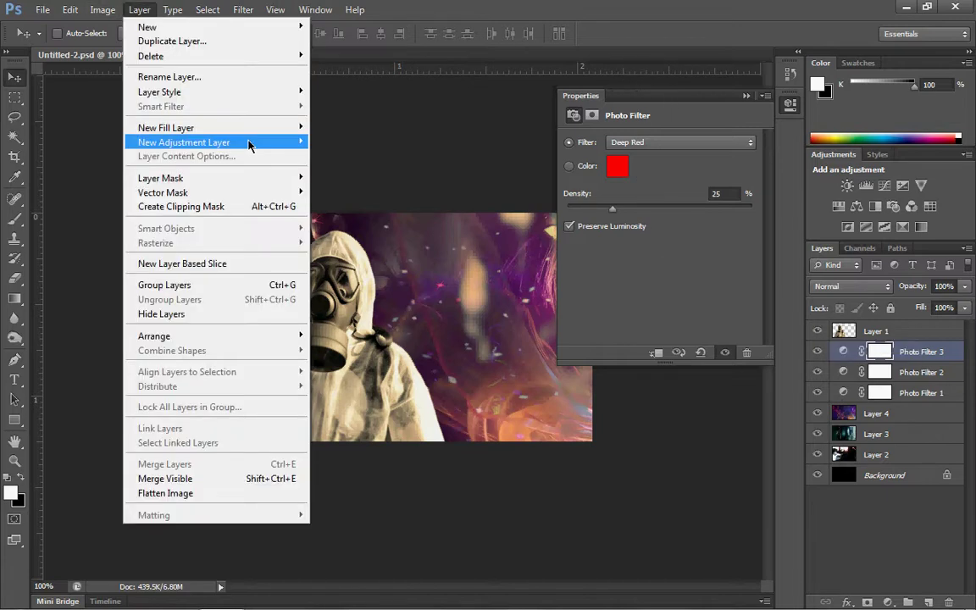
{"action": "mouse_move", "coordinate": [251, 143]}
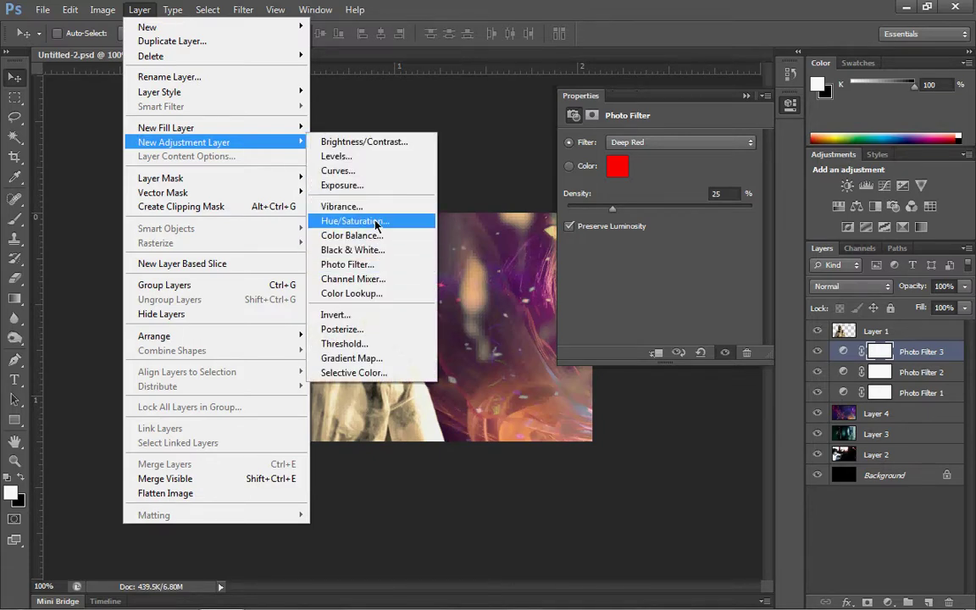
{"action": "left_click", "coordinate": [373, 264]}
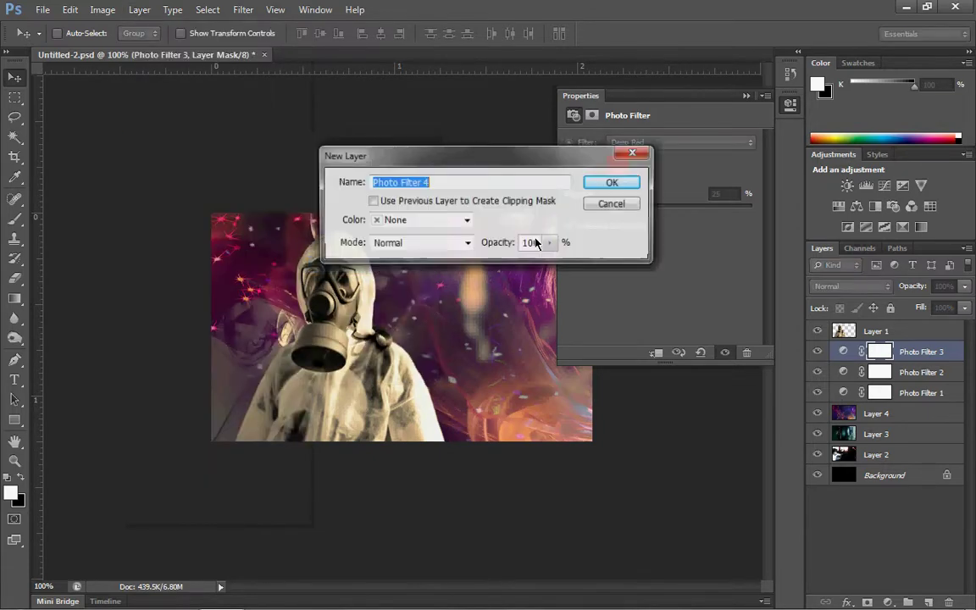
{"action": "left_click", "coordinate": [611, 182]}
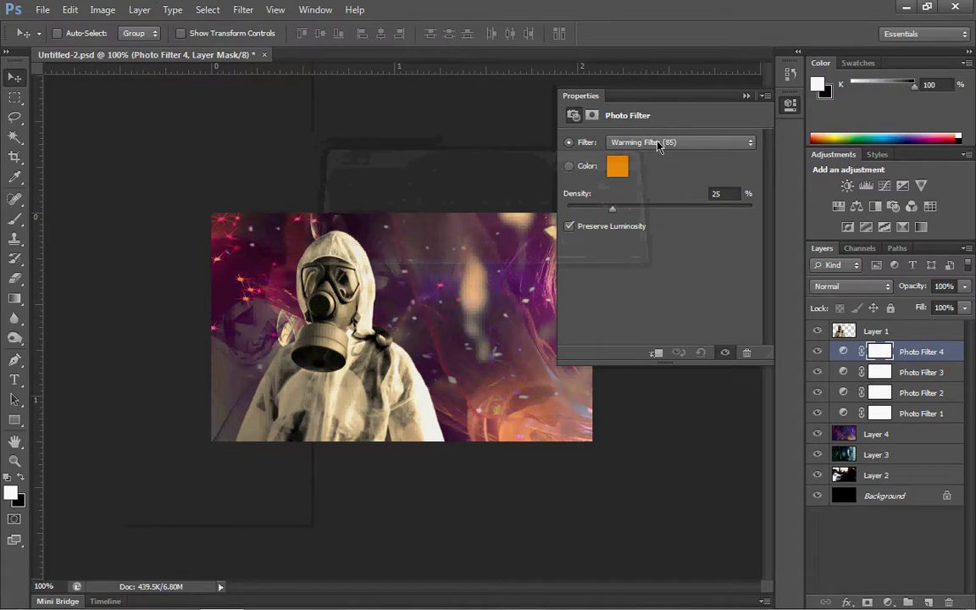
{"action": "left_click", "coordinate": [657, 144]}
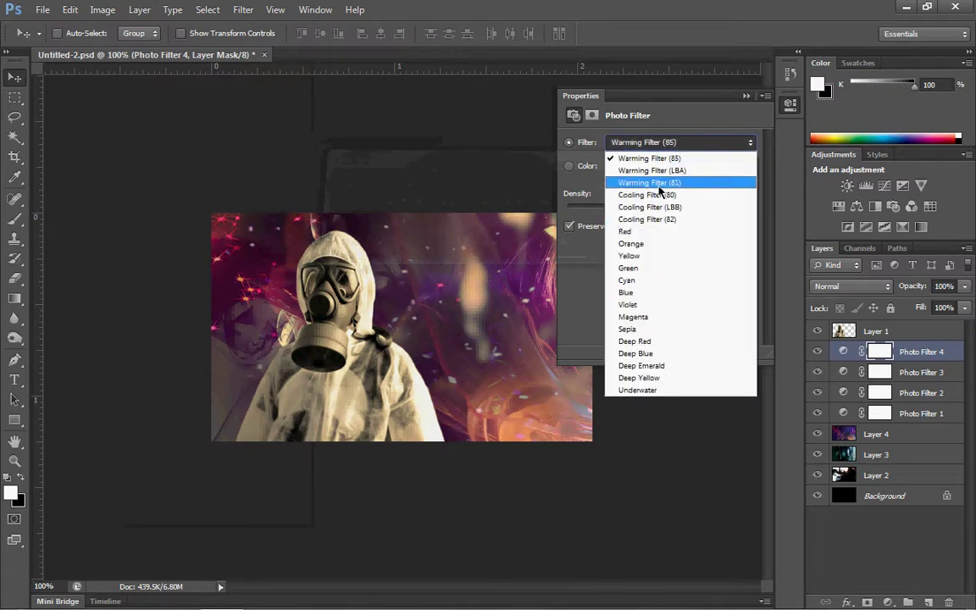
{"action": "left_click", "coordinate": [660, 183]}
{"action": "mouse_move", "coordinate": [649, 207]}
{"action": "left_mouse_down"}
{"action": "mouse_move", "coordinate": [720, 207]}
{"action": "mouse_move", "coordinate": [661, 214]}
{"action": "left_mouse_up"}
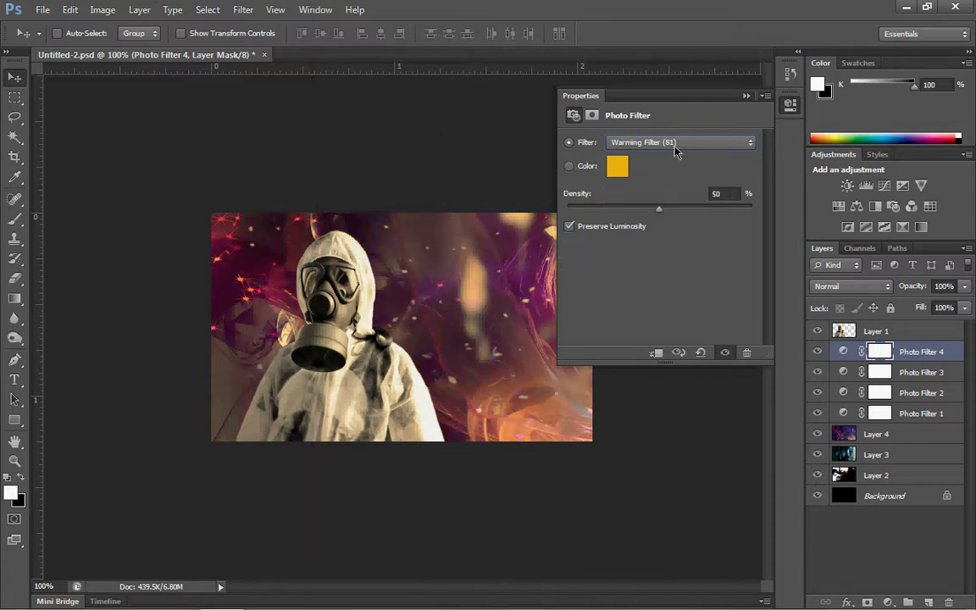
{"action": "left_click", "coordinate": [746, 96]}
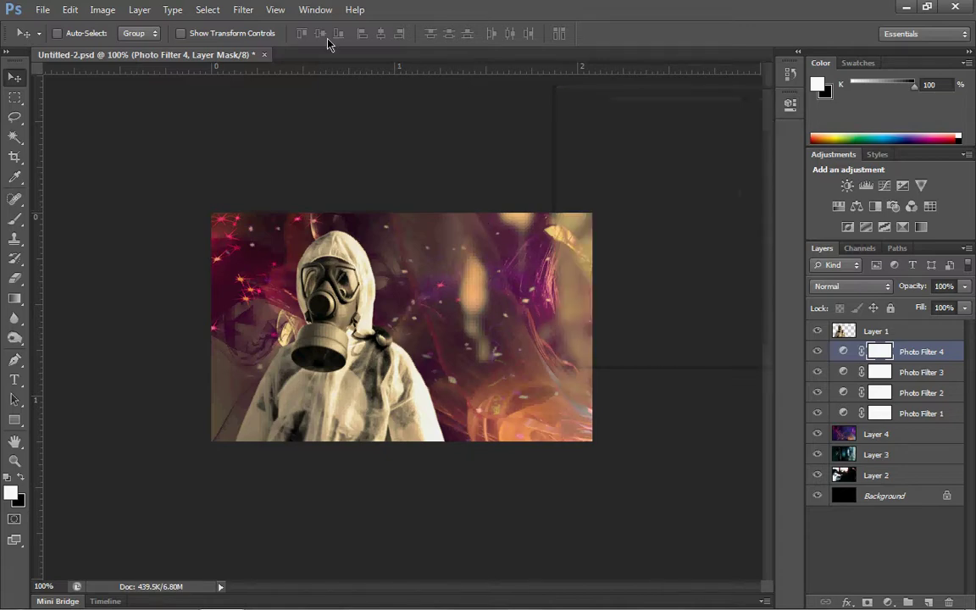
{"action": "left_click", "coordinate": [140, 10]}
{"action": "mouse_move", "coordinate": [297, 142]}
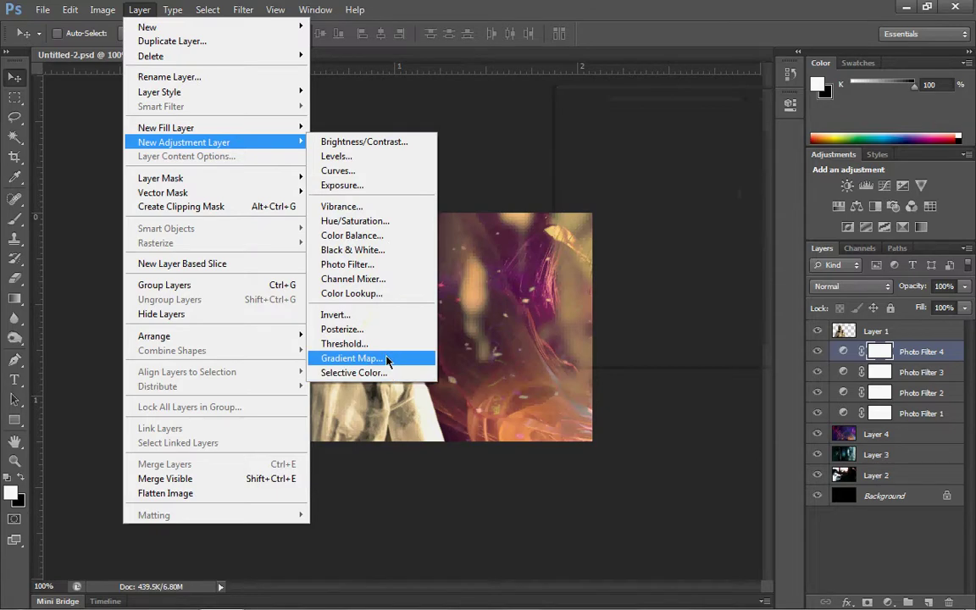
Step: Add a Gradient Map 1 adjustment layer using the Black, White preset
{"action": "left_click", "coordinate": [354, 358]}
{"action": "left_click", "coordinate": [623, 185]}
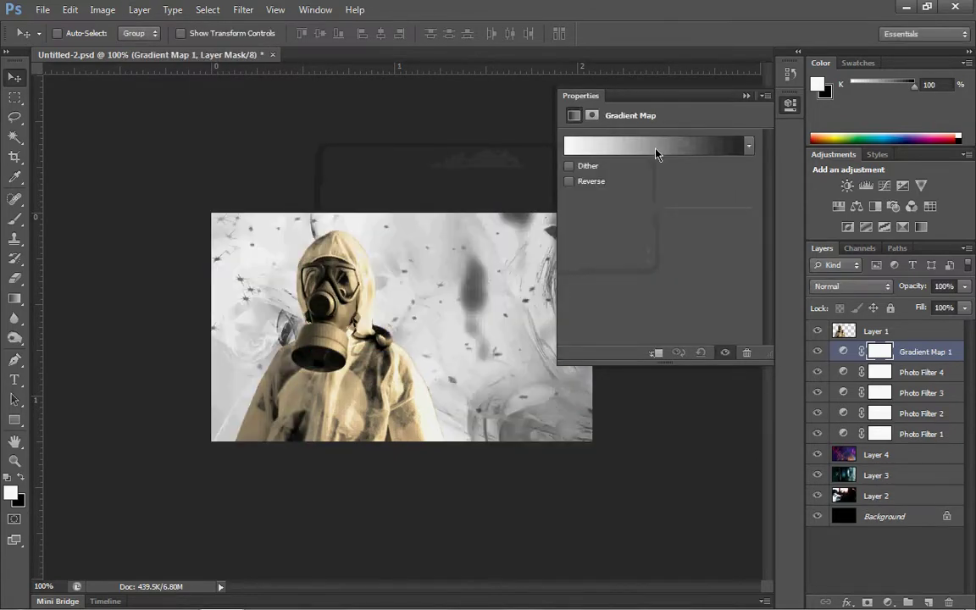
{"action": "left_click", "coordinate": [657, 148]}
{"action": "left_click", "coordinate": [395, 125]}
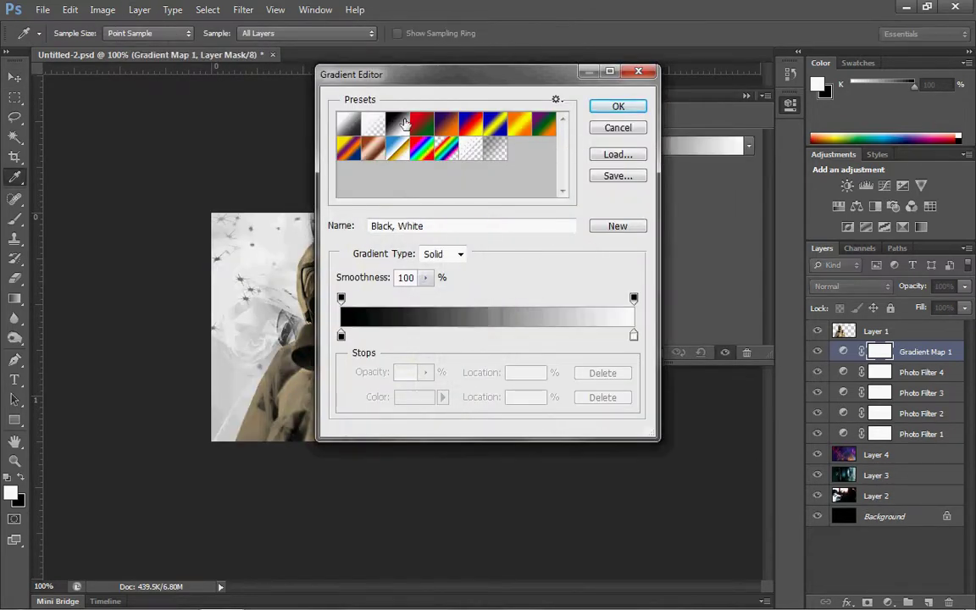
{"action": "left_click", "coordinate": [603, 108]}
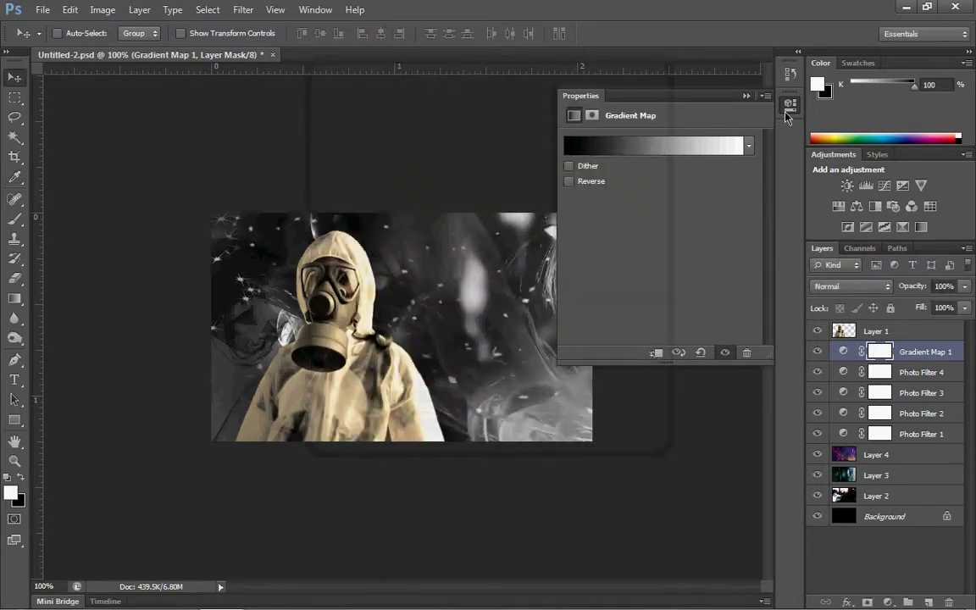
{"action": "left_click", "coordinate": [746, 96]}
Step: Blend the gradient map as Soft Light at 50% opacity, toggling it to compare
{"action": "left_click", "coordinate": [851, 285]}
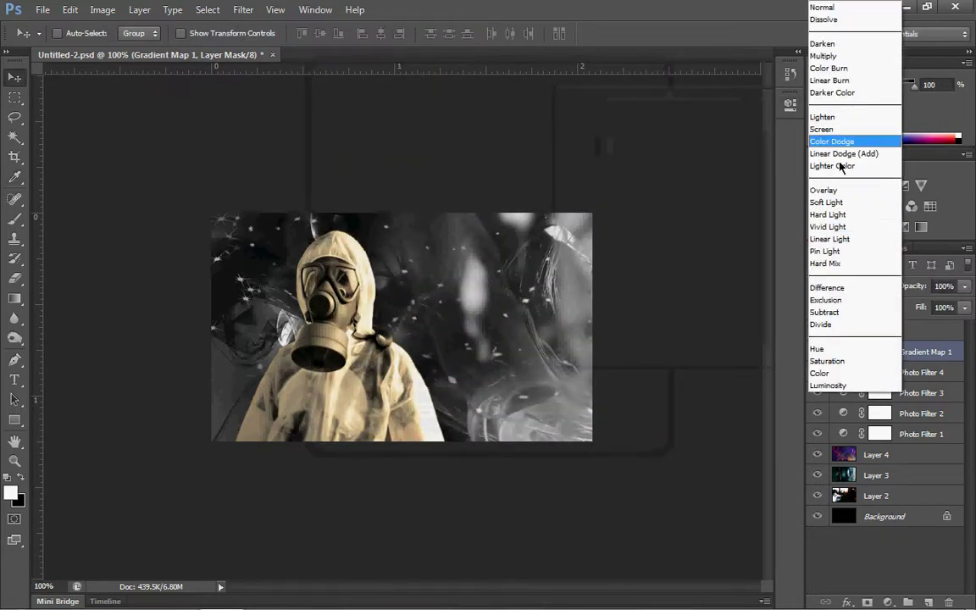
{"action": "left_click", "coordinate": [827, 203]}
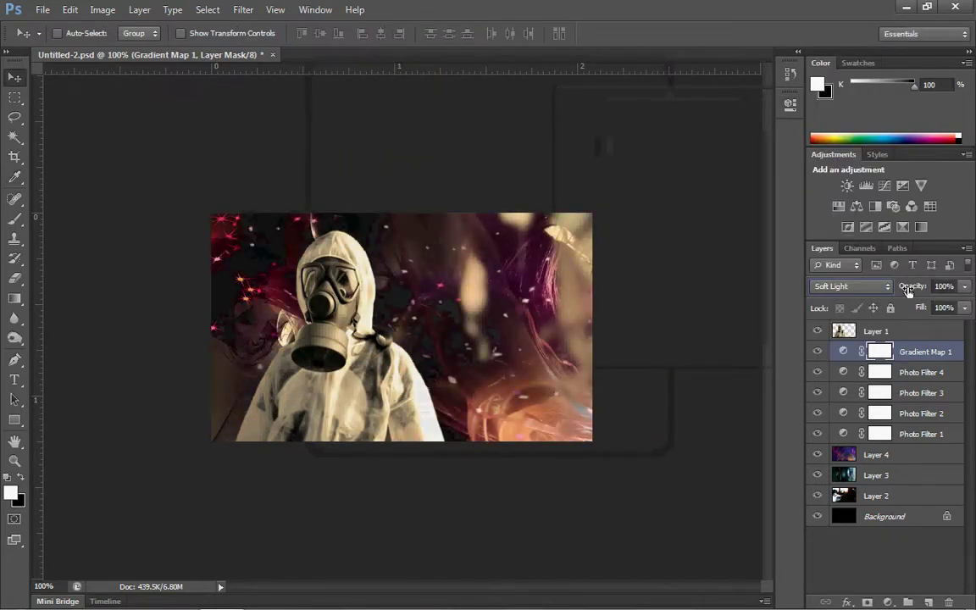
{"action": "left_click", "coordinate": [944, 285]}
{"action": "type", "text": "59"}
{"action": "key", "text": "Return"}
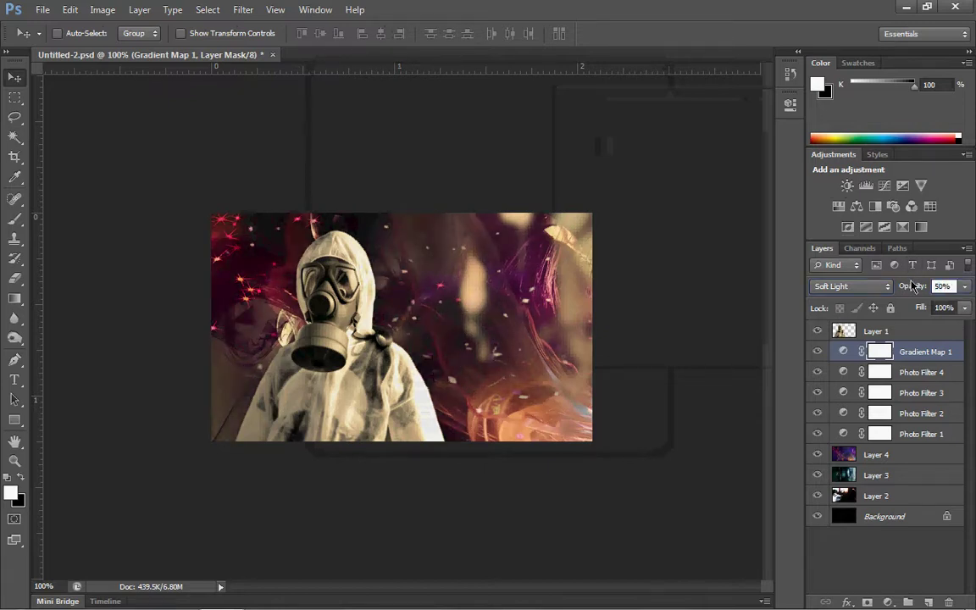
{"action": "left_click", "coordinate": [816, 351]}
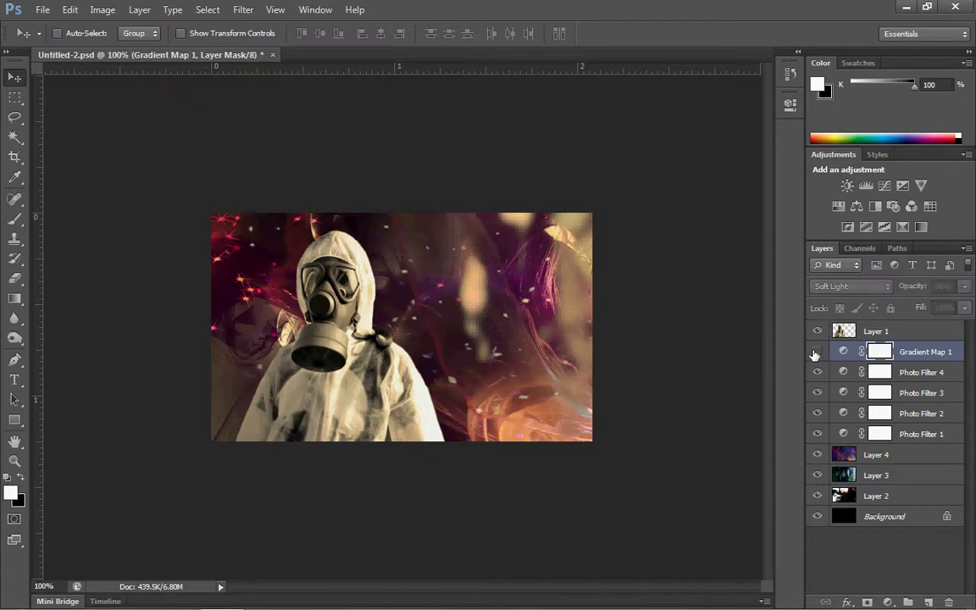
{"action": "left_click", "coordinate": [816, 352]}
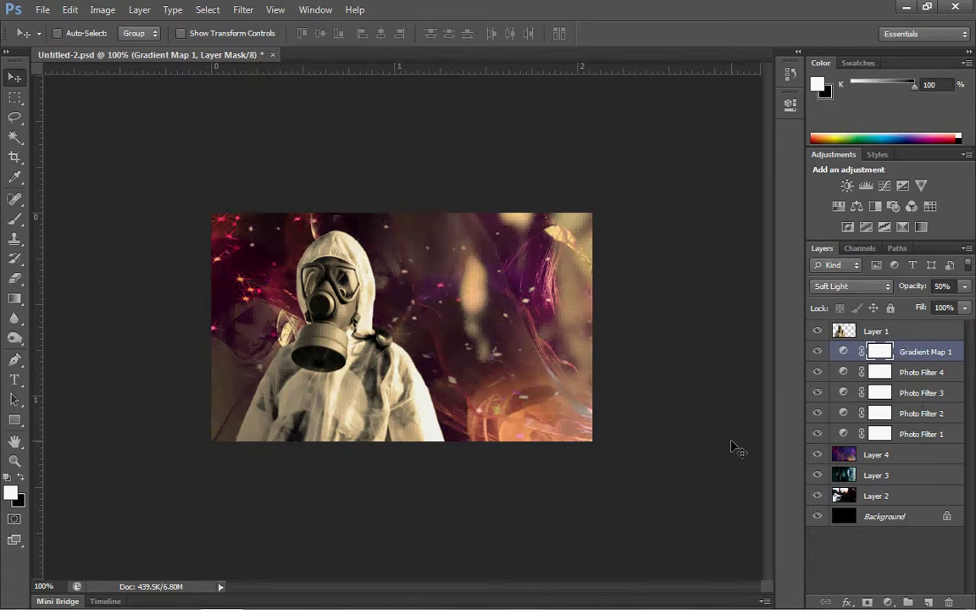
Step: Save the document with Ctrl+S, then open the Open dialog on Graphic Art - Resources
{"action": "key", "text": "ctrl+s"}
{"action": "key", "text": "ctrl+o"}
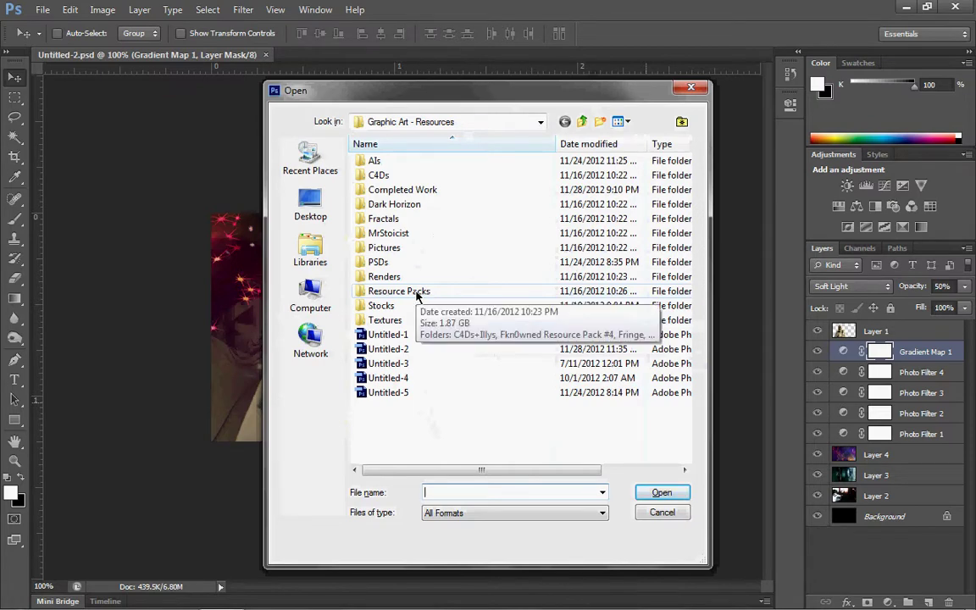
Step: Browse to Resource Packs > C4Ds+Illys > 10 Illy Swirls > Illy PSDs and select file 006
{"action": "double_click", "coordinate": [416, 293]}
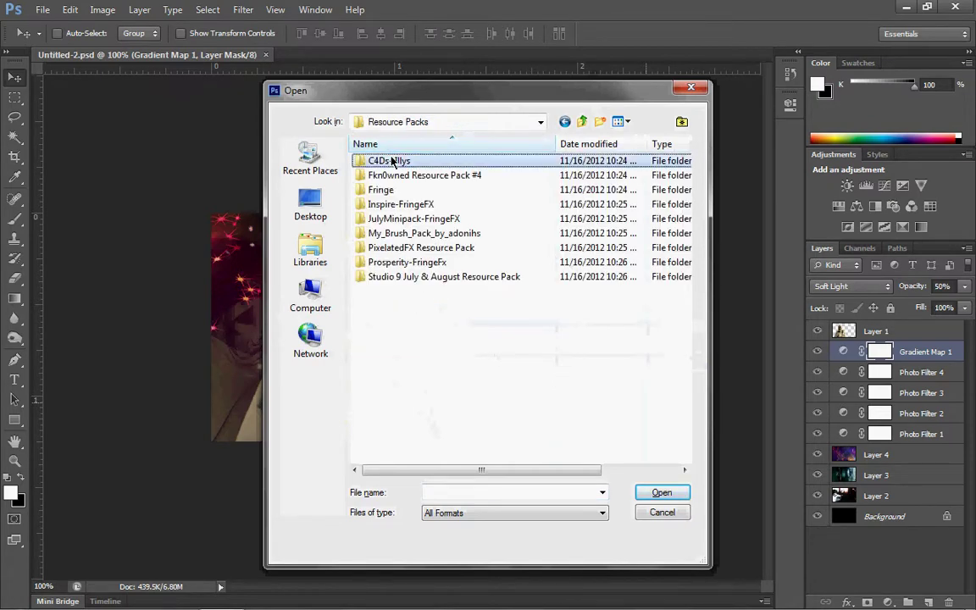
{"action": "double_click", "coordinate": [394, 161]}
{"action": "double_click", "coordinate": [392, 161]}
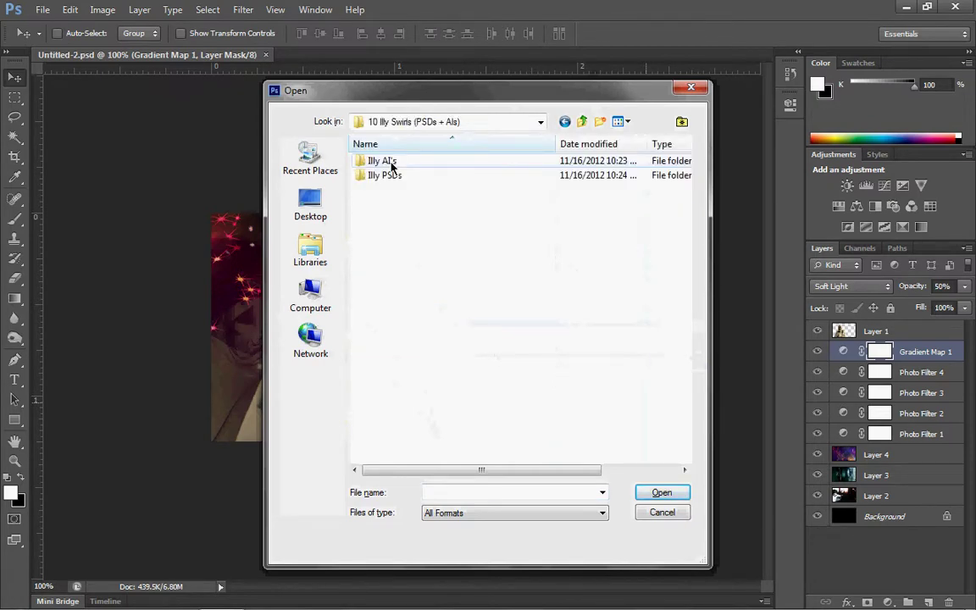
{"action": "double_click", "coordinate": [393, 175]}
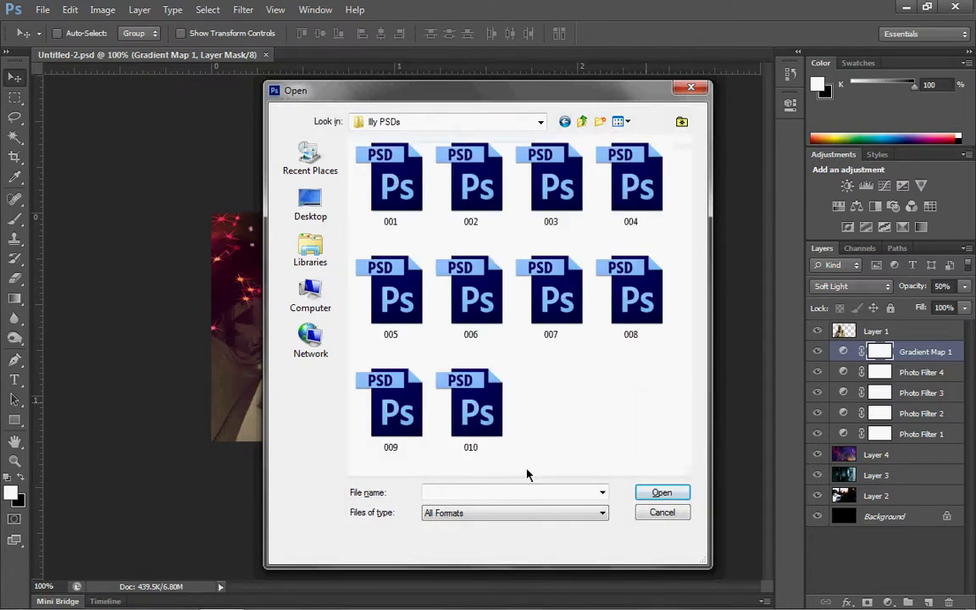
{"action": "left_click", "coordinate": [481, 279]}
{"action": "left_click", "coordinate": [567, 421]}
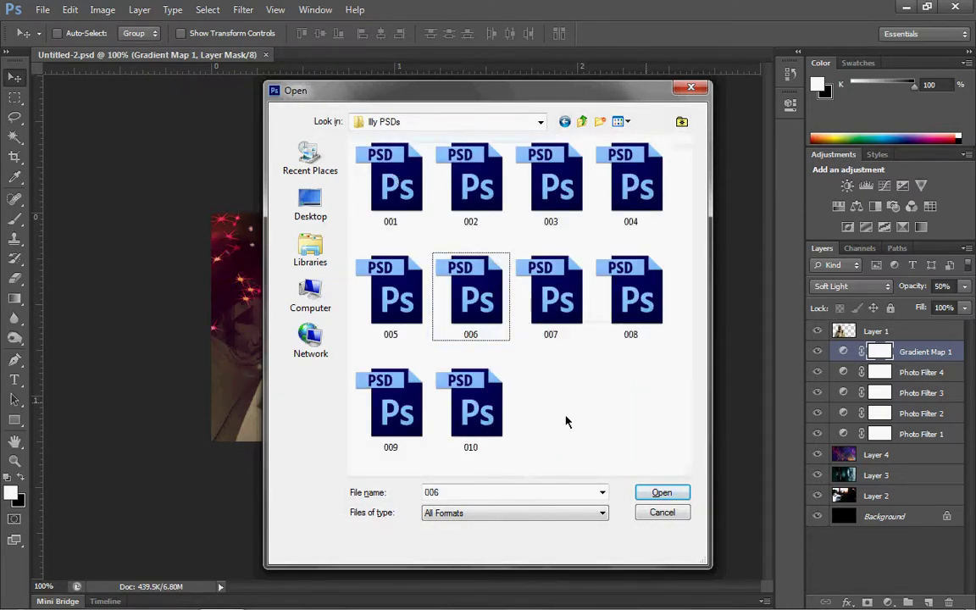
Step: Switch the file list to large icons and open 006.psd
{"action": "left_click", "coordinate": [620, 123]}
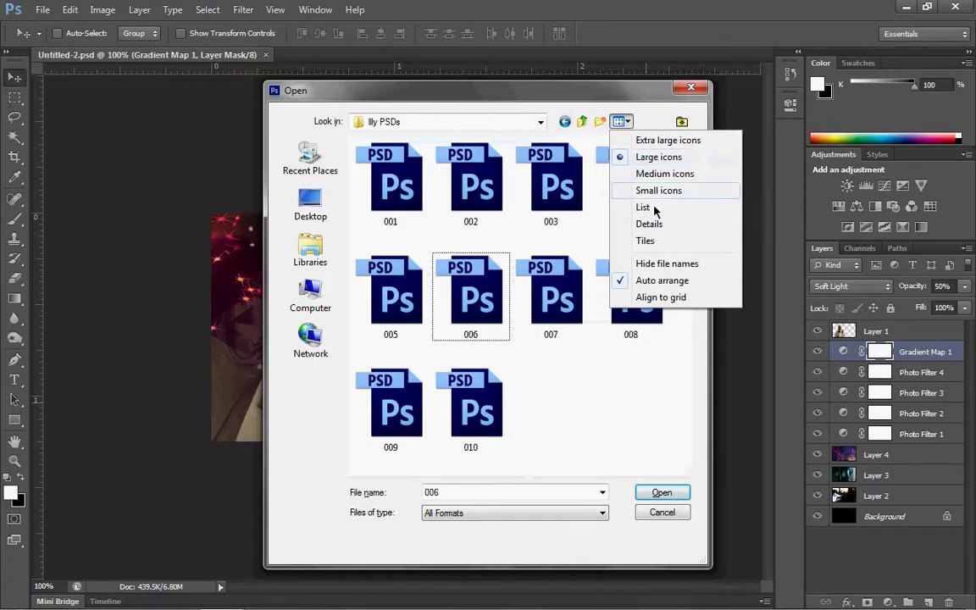
{"action": "left_click", "coordinate": [650, 174]}
{"action": "left_click", "coordinate": [621, 123]}
{"action": "left_click", "coordinate": [664, 140]}
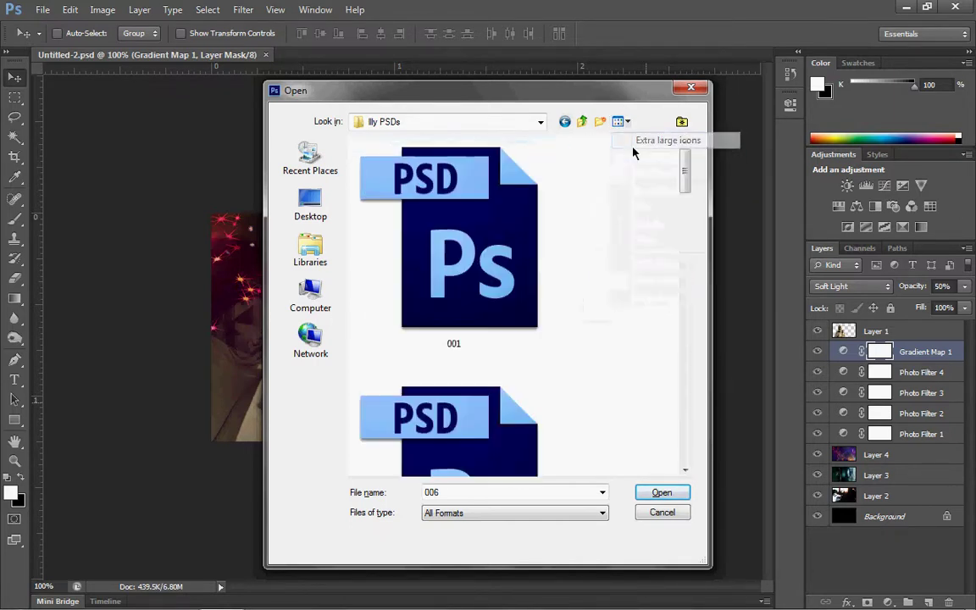
{"action": "left_click", "coordinate": [621, 122]}
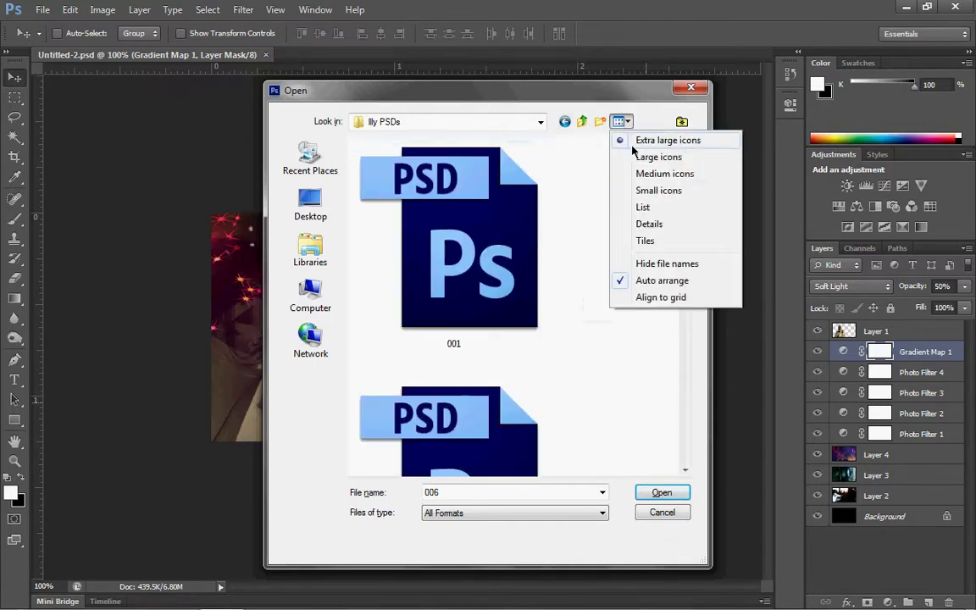
{"action": "left_click", "coordinate": [640, 172]}
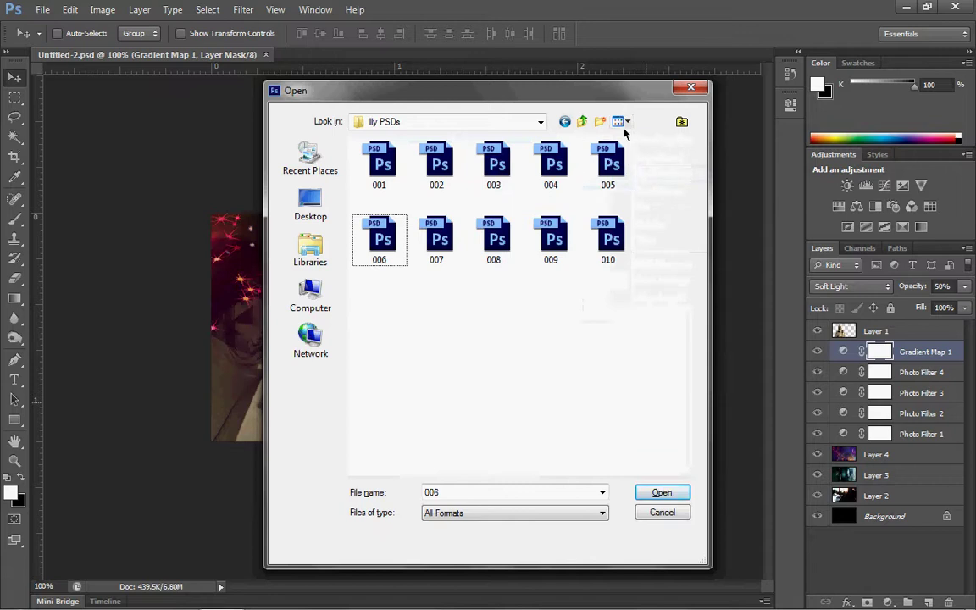
{"action": "left_click", "coordinate": [621, 121]}
{"action": "left_click", "coordinate": [647, 158]}
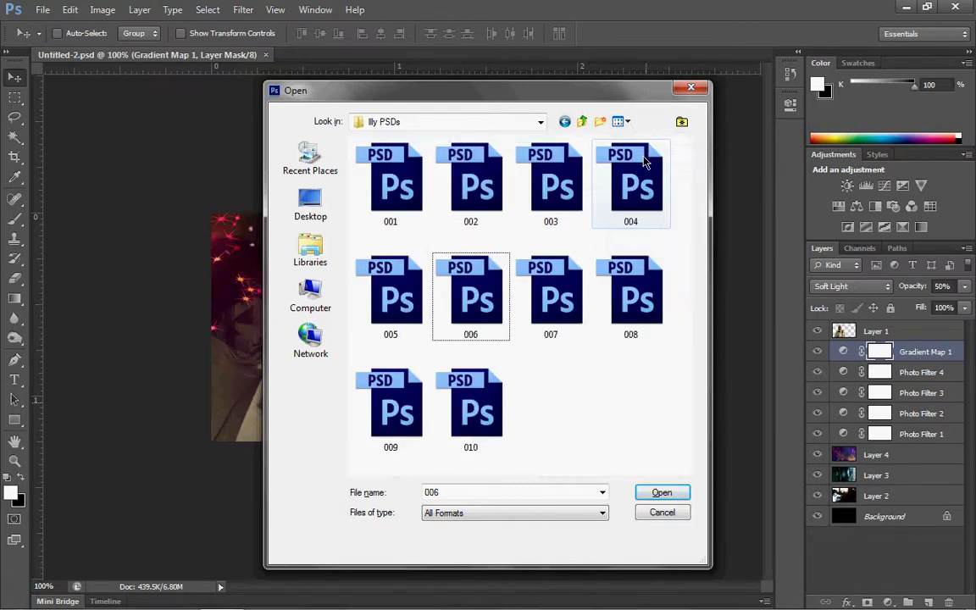
{"action": "left_click", "coordinate": [470, 398]}
{"action": "left_click", "coordinate": [470, 292]}
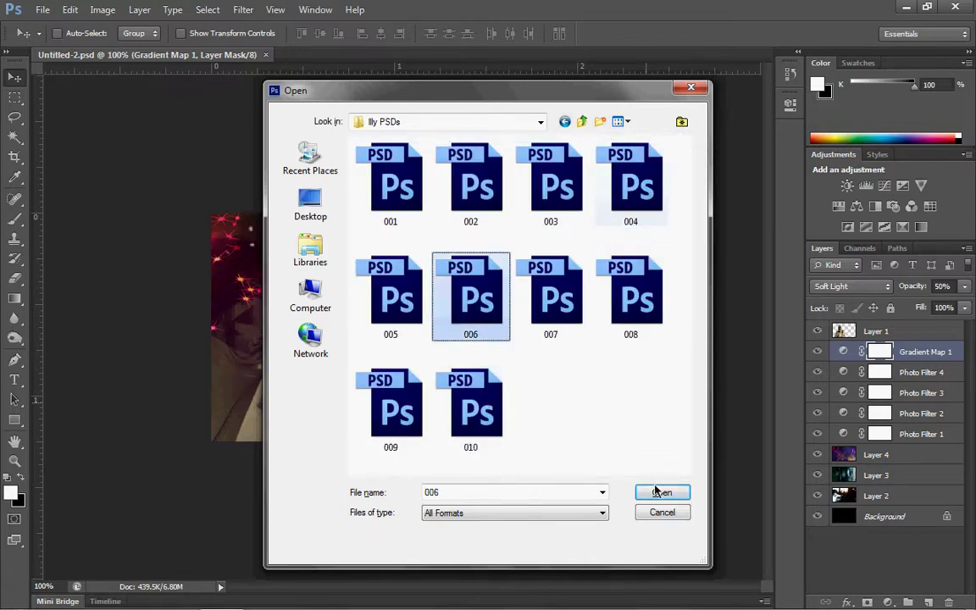
{"action": "left_click", "coordinate": [662, 492]}
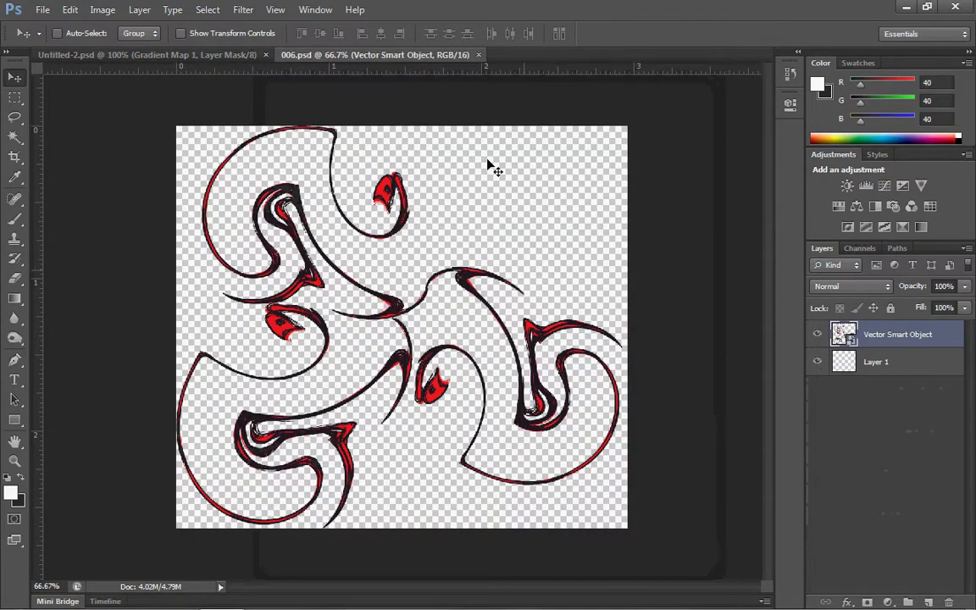
Step: Close 006.psd without copying, then undo the accidental paste into the composition
{"action": "left_click", "coordinate": [478, 54]}
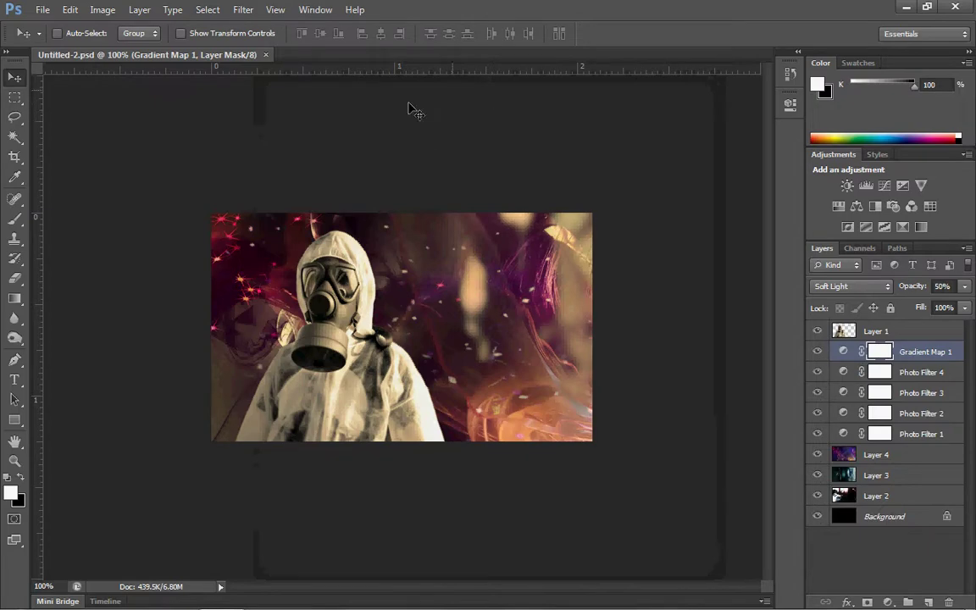
{"action": "key", "text": "ctrl+v"}
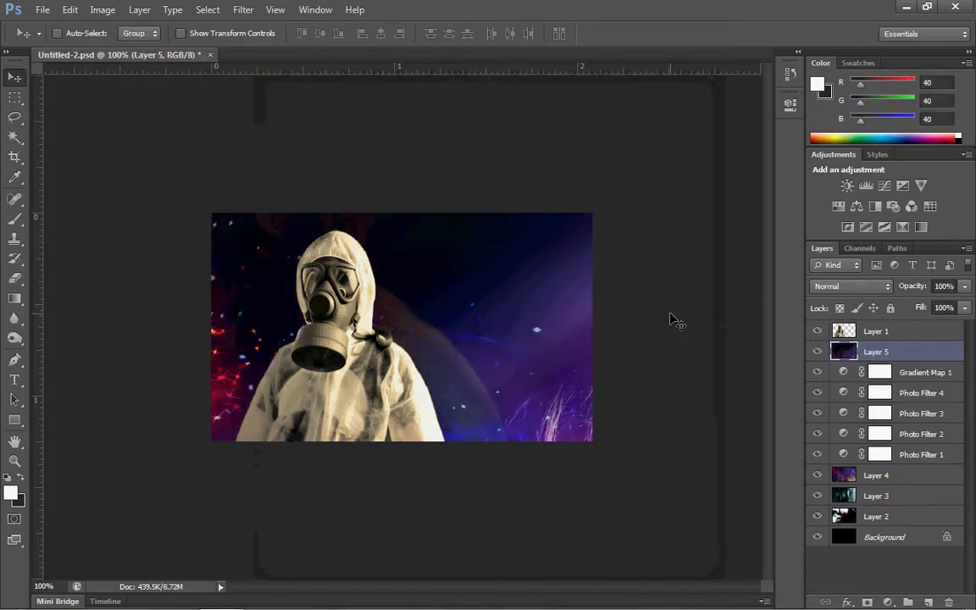
{"action": "key", "text": "ctrl+z"}
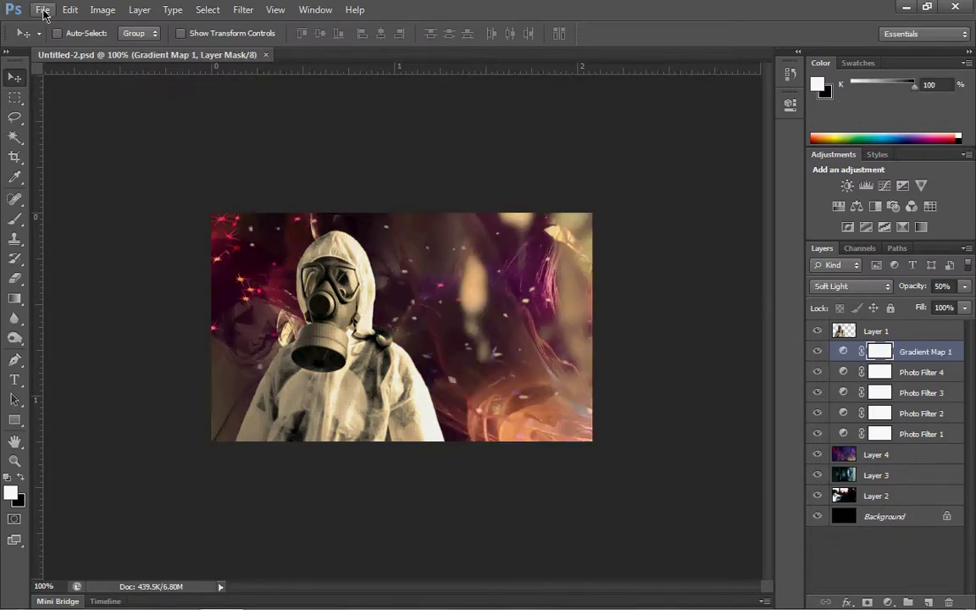
Step: Reopen 006.psd from recent files, copy the whole swirl artwork, and close it
{"action": "left_click", "coordinate": [43, 10]}
{"action": "mouse_move", "coordinate": [207, 114]}
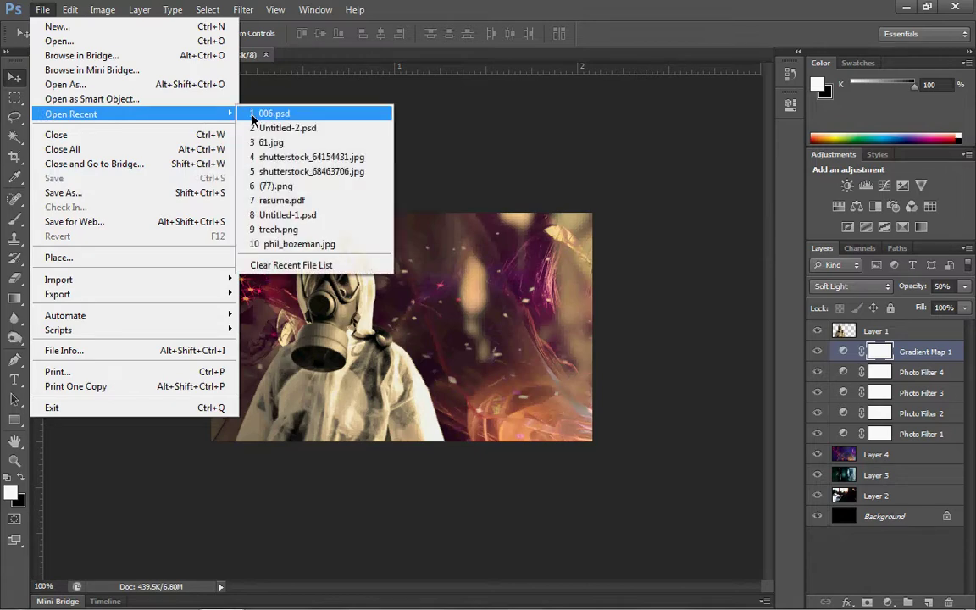
{"action": "left_click", "coordinate": [254, 115]}
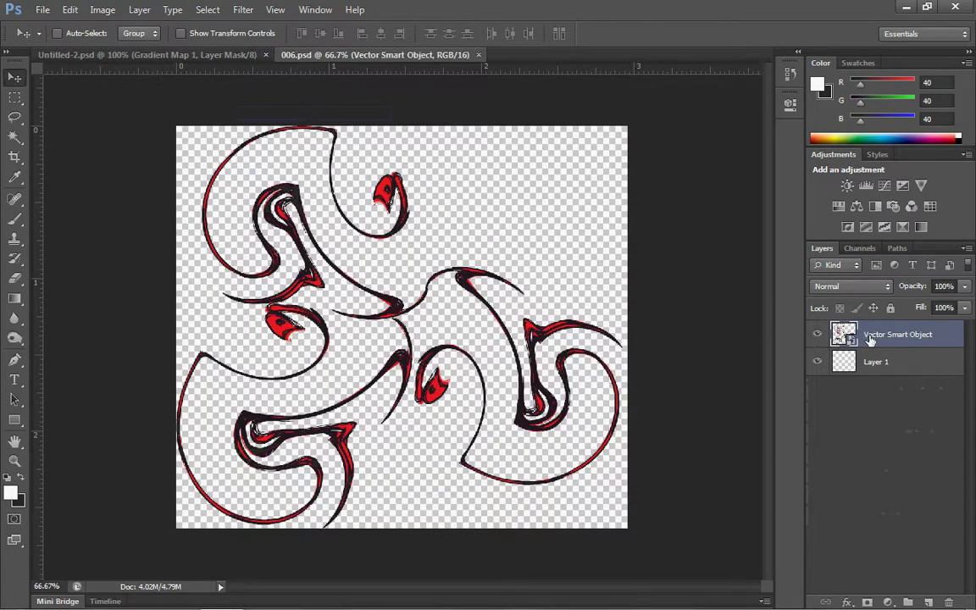
{"action": "key", "text": "ctrl+a"}
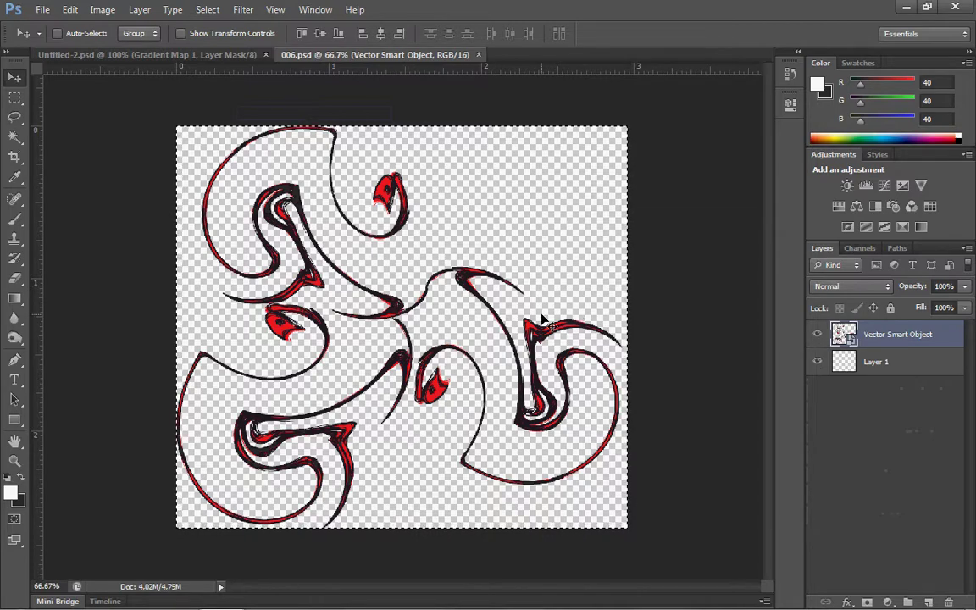
{"action": "right_click", "coordinate": [870, 336]}
{"action": "left_click", "coordinate": [105, 11]}
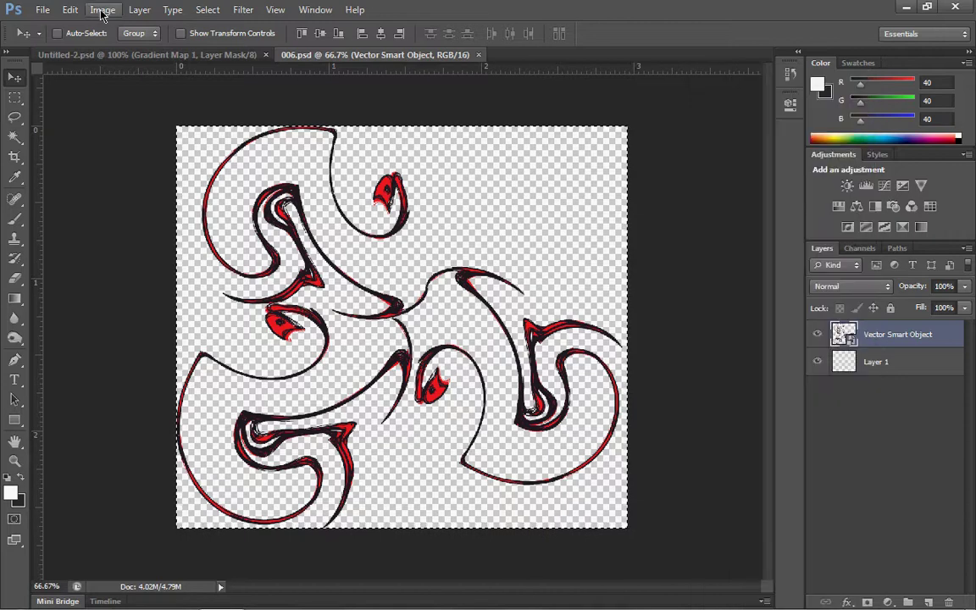
{"action": "left_click", "coordinate": [69, 10]}
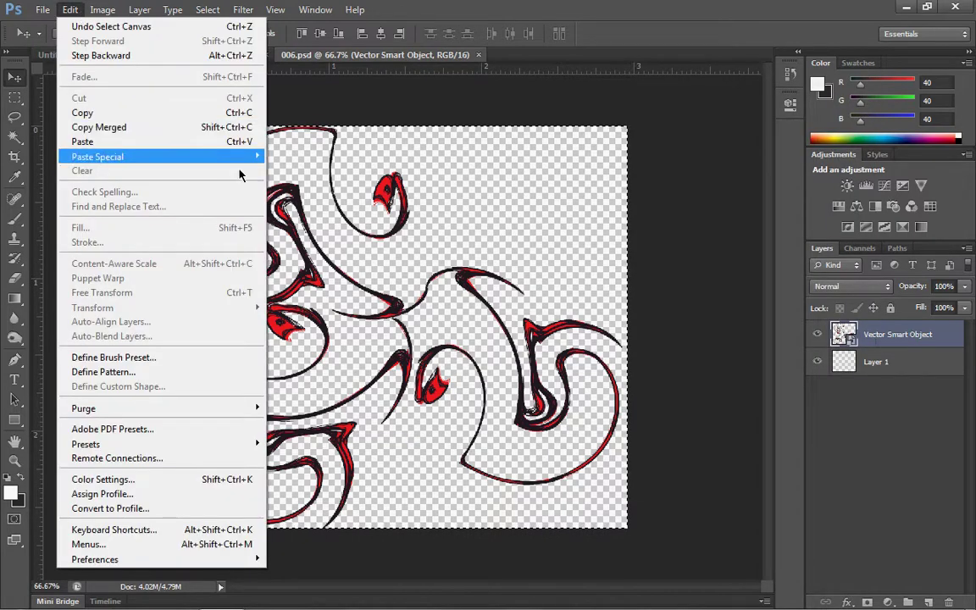
{"action": "left_click", "coordinate": [208, 115]}
{"action": "left_click", "coordinate": [473, 54]}
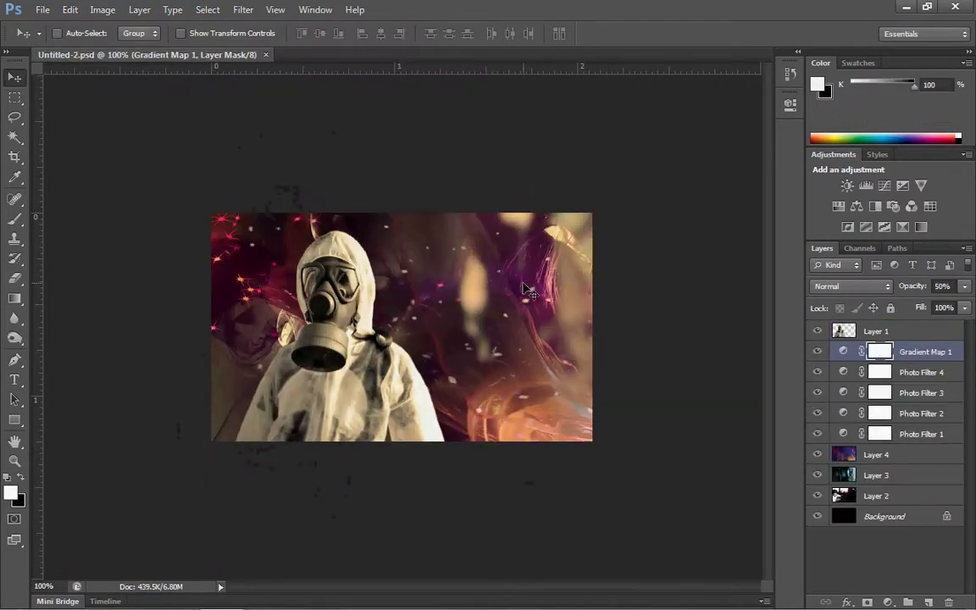
Step: Paste the swirl as Layer 5, move it above Layer 1, and push it mostly off the lower left
{"action": "key", "text": "ctrl+v"}
{"action": "left_click_drag", "start_coordinate": [518, 373], "coordinate": [104, 331]}
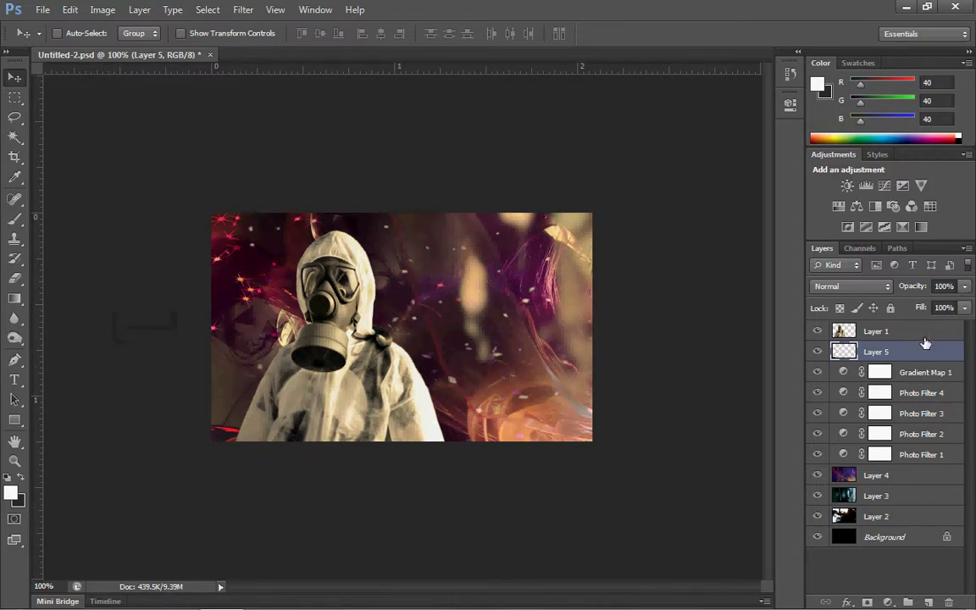
{"action": "left_click_drag", "start_coordinate": [925, 342], "coordinate": [912, 327]}
{"action": "left_click_drag", "start_coordinate": [156, 473], "coordinate": [473, 480]}
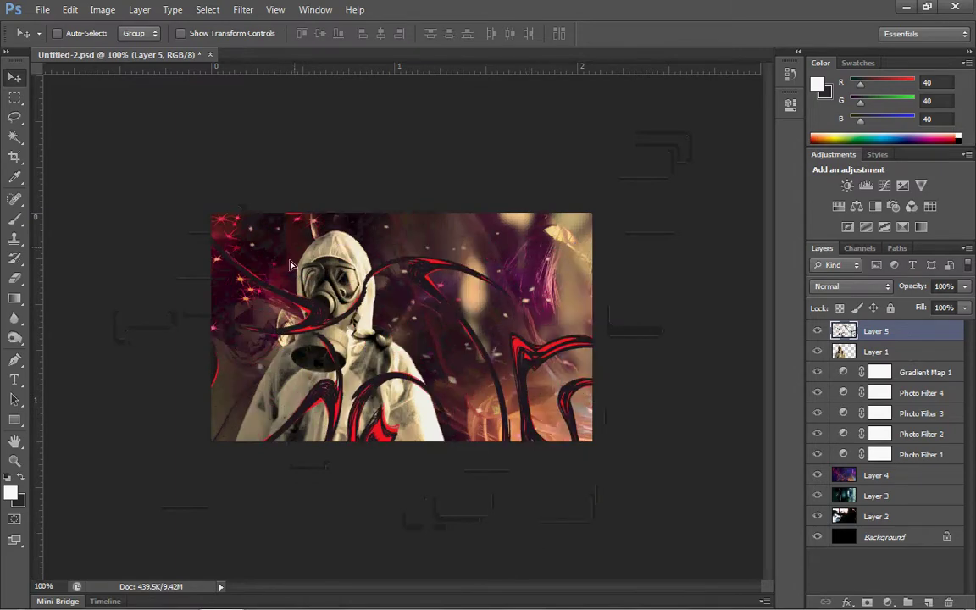
{"action": "left_click_drag", "start_coordinate": [288, 265], "coordinate": [217, 437]}
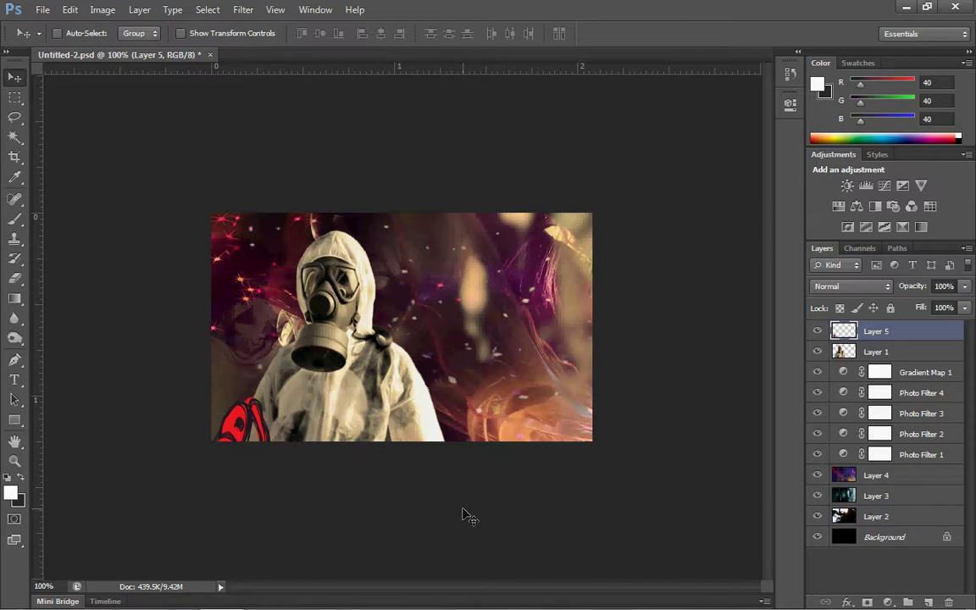
Step: Open 003.psd with Ctrl+O
{"action": "key", "text": "ctrl+o"}
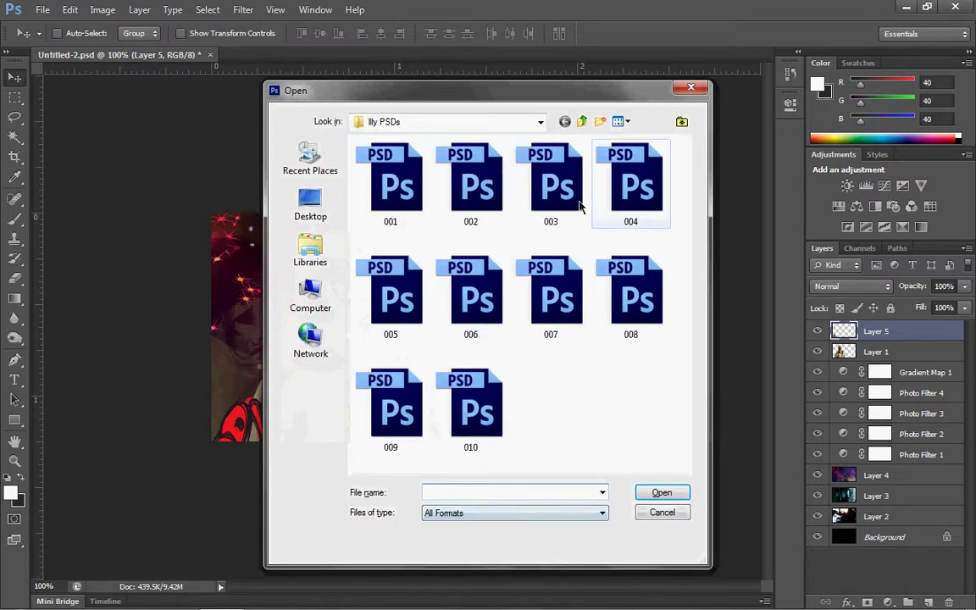
{"action": "left_click", "coordinate": [550, 182]}
{"action": "left_click", "coordinate": [662, 492]}
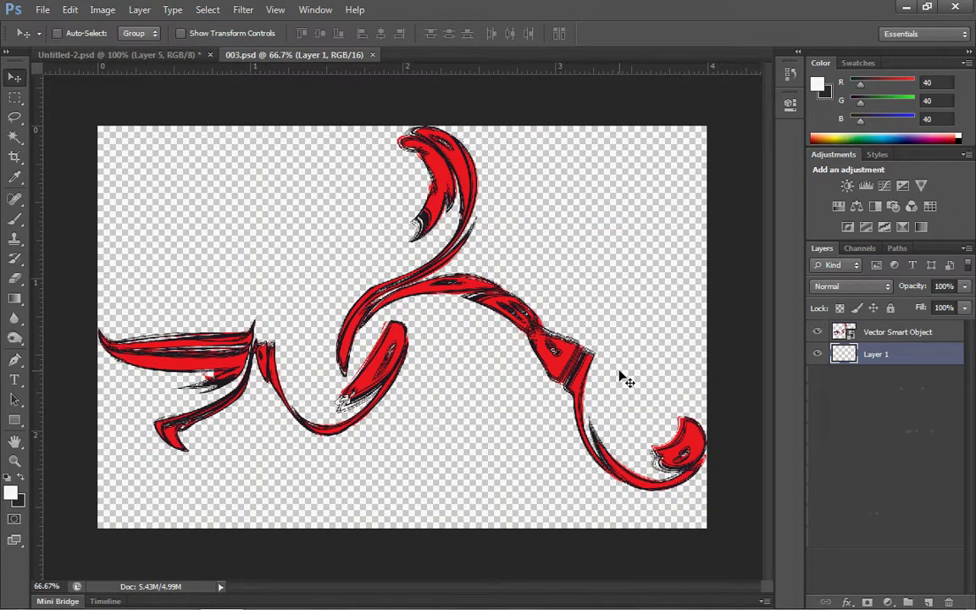
Step: Drag 003's Vector Smart Object into Untitled-2 as Layer 6, sweeping across the right and bottom
{"action": "key", "text": "ctrl+a"}
{"action": "key", "text": "ctrl+x"}
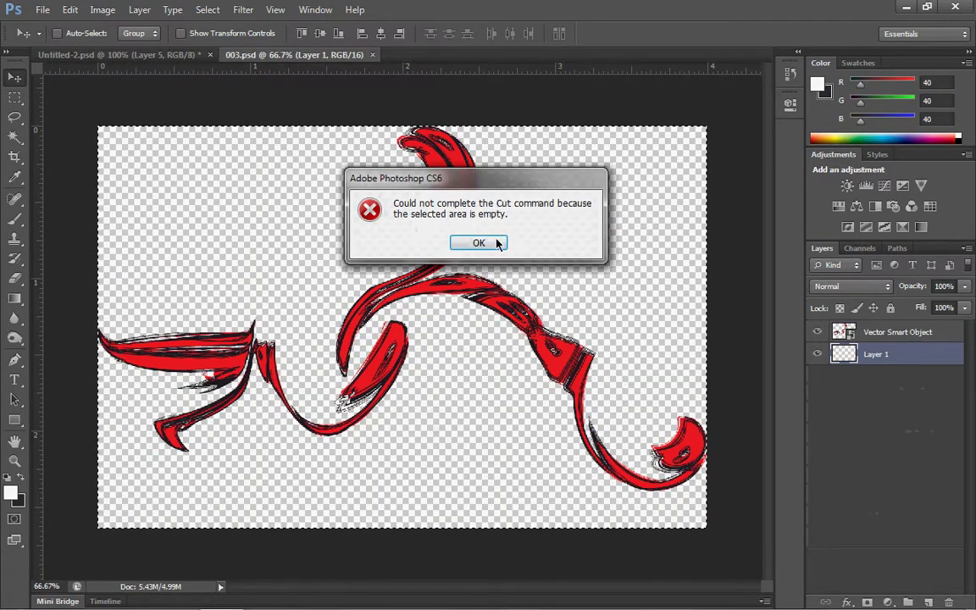
{"action": "left_click", "coordinate": [498, 243]}
{"action": "left_click", "coordinate": [855, 331]}
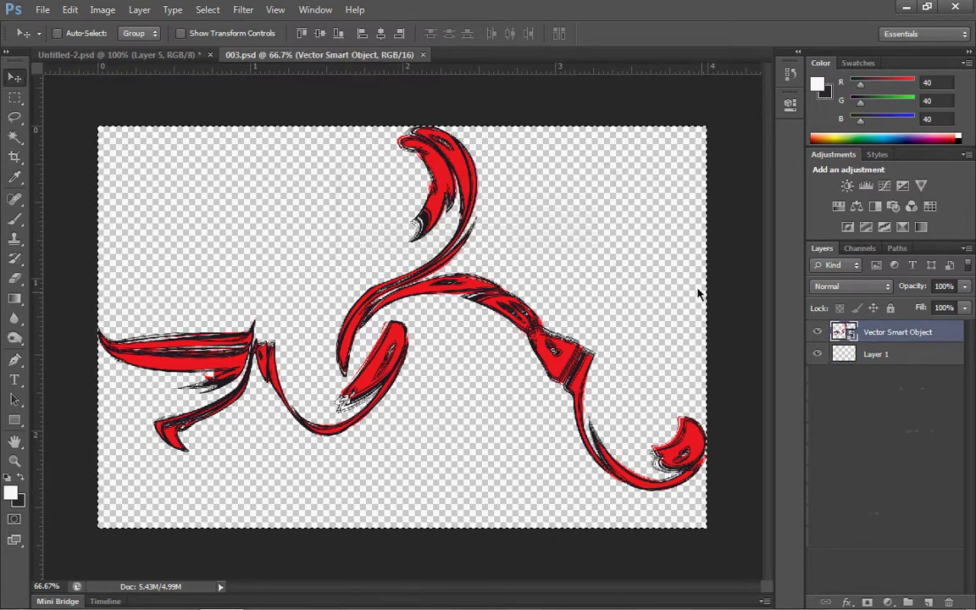
{"action": "left_click_drag", "start_coordinate": [699, 293], "coordinate": [279, 220]}
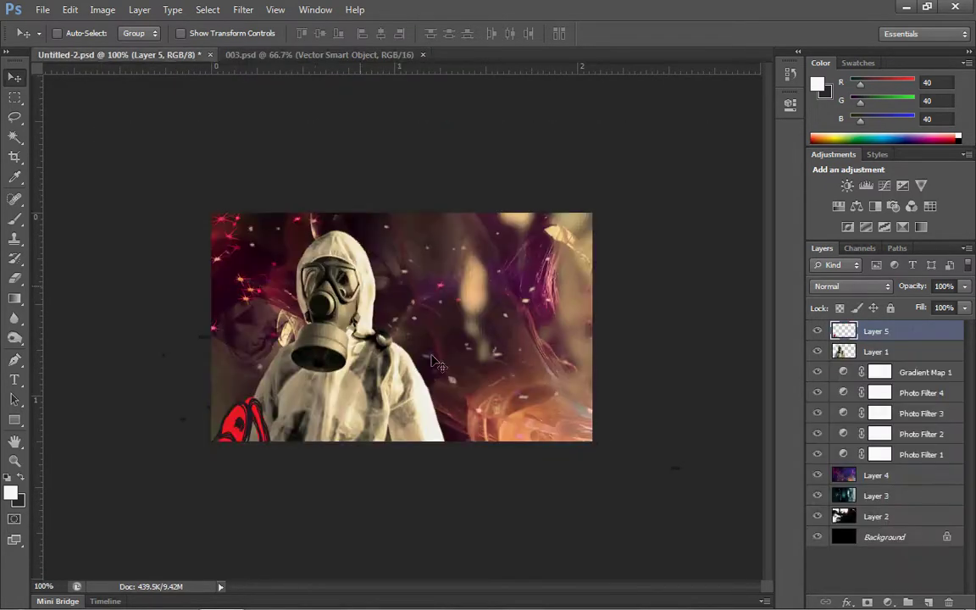
{"action": "left_click_drag", "start_coordinate": [436, 362], "coordinate": [441, 364]}
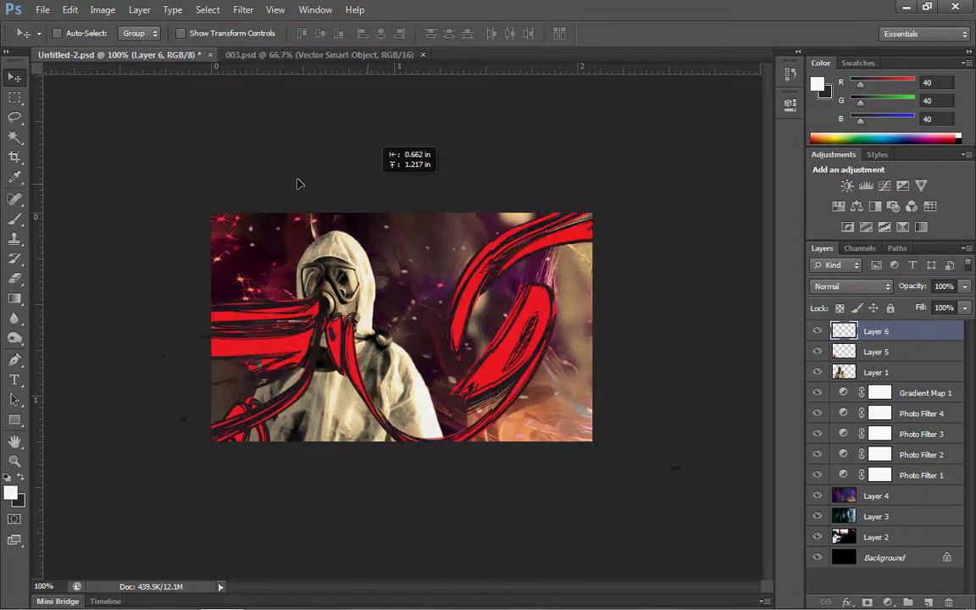
{"action": "mouse_move", "coordinate": [297, 183]}
{"action": "left_mouse_down"}
{"action": "mouse_move", "coordinate": [242, 167]}
{"action": "mouse_move", "coordinate": [356, 254]}
{"action": "mouse_move", "coordinate": [312, 272]}
{"action": "left_mouse_up"}
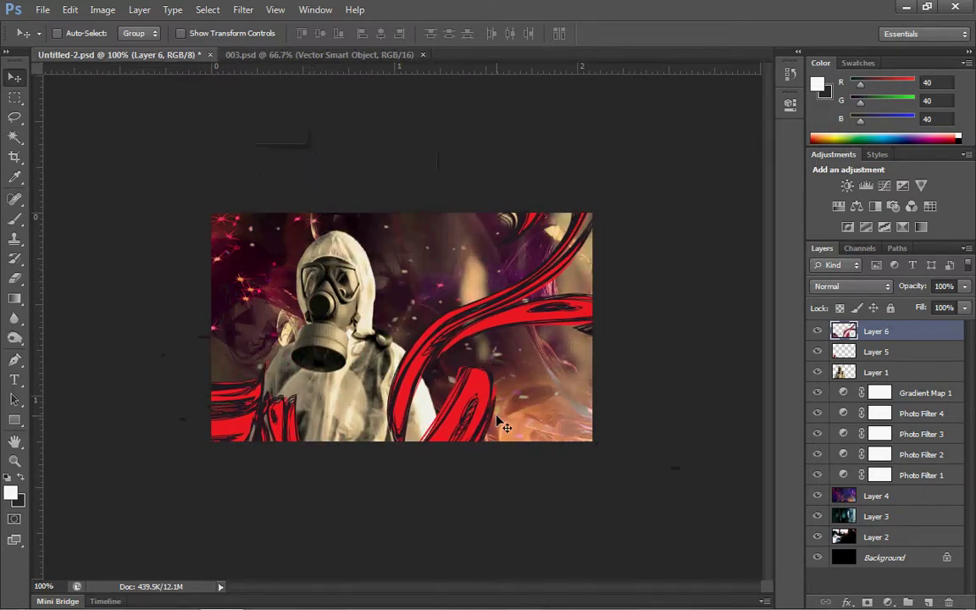
Step: Switch to the Eraser with brush hardness set to 77%
{"action": "key", "text": "e"}
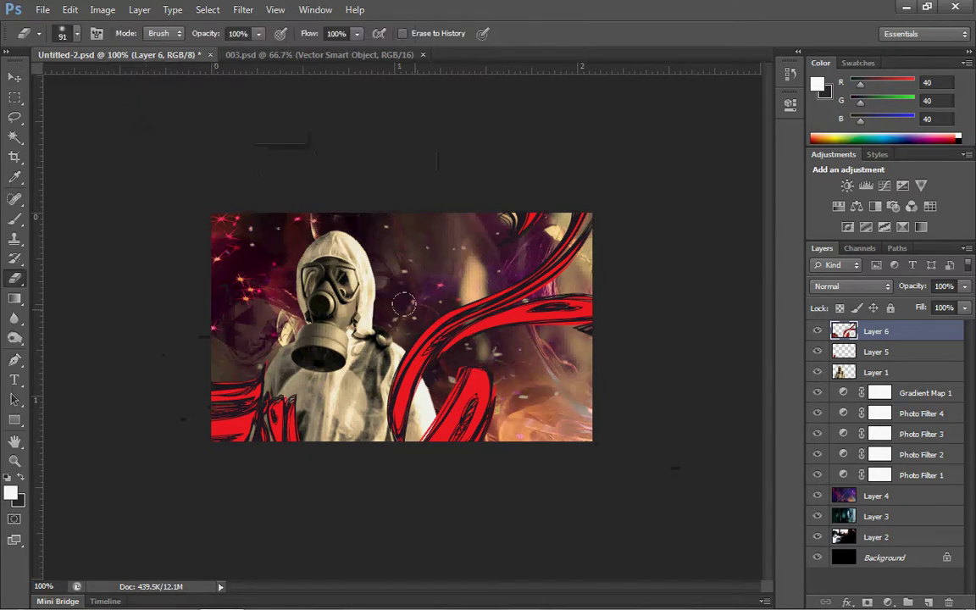
{"action": "left_click", "coordinate": [78, 38]}
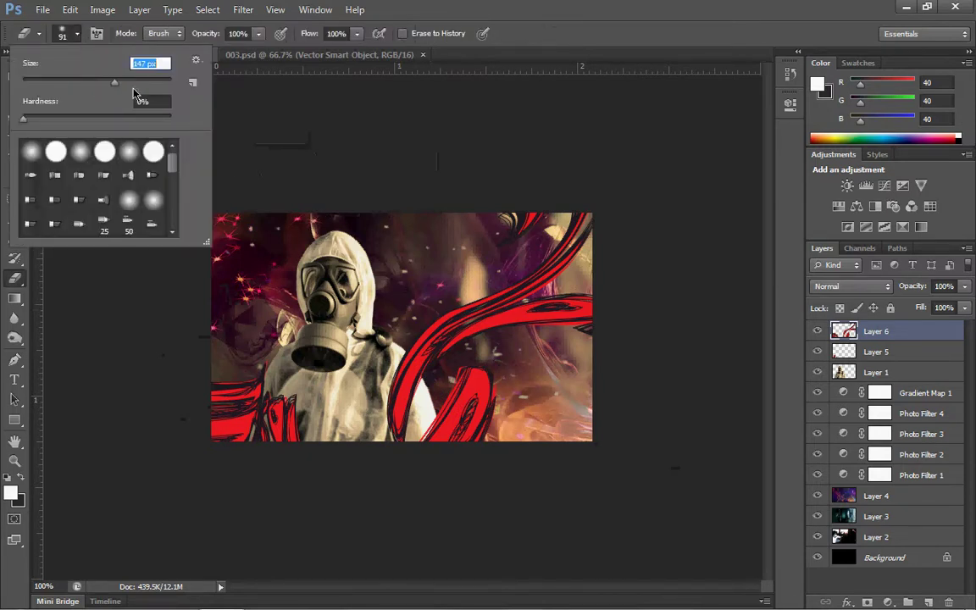
{"action": "left_click_drag", "start_coordinate": [133, 117], "coordinate": [158, 119]}
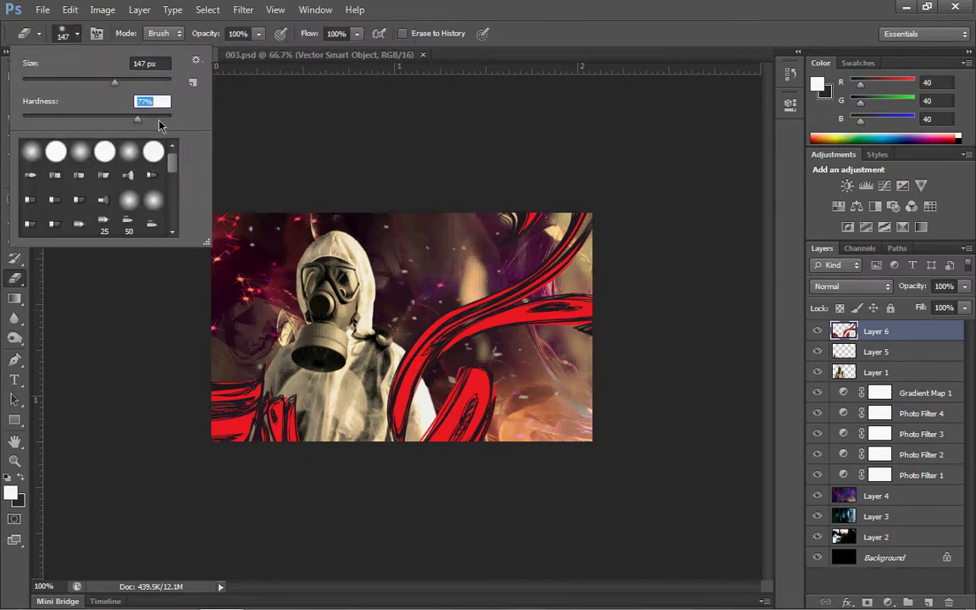
{"action": "key", "text": "Return"}
Step: Erase Layer 6's red strokes across the centre and right, then nudge the remainder slightly
{"action": "mouse_move", "coordinate": [364, 381]}
{"action": "left_mouse_down"}
{"action": "mouse_move", "coordinate": [418, 201]}
{"action": "mouse_move", "coordinate": [525, 34]}
{"action": "mouse_move", "coordinate": [535, 294]}
{"action": "left_mouse_up"}
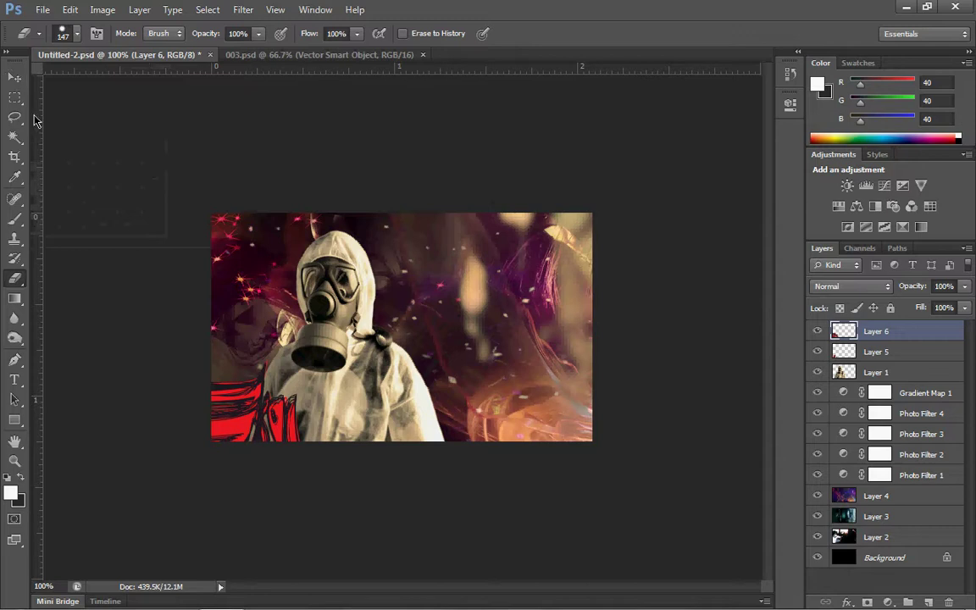
{"action": "left_click", "coordinate": [15, 78]}
{"action": "left_click_drag", "start_coordinate": [246, 372], "coordinate": [272, 412]}
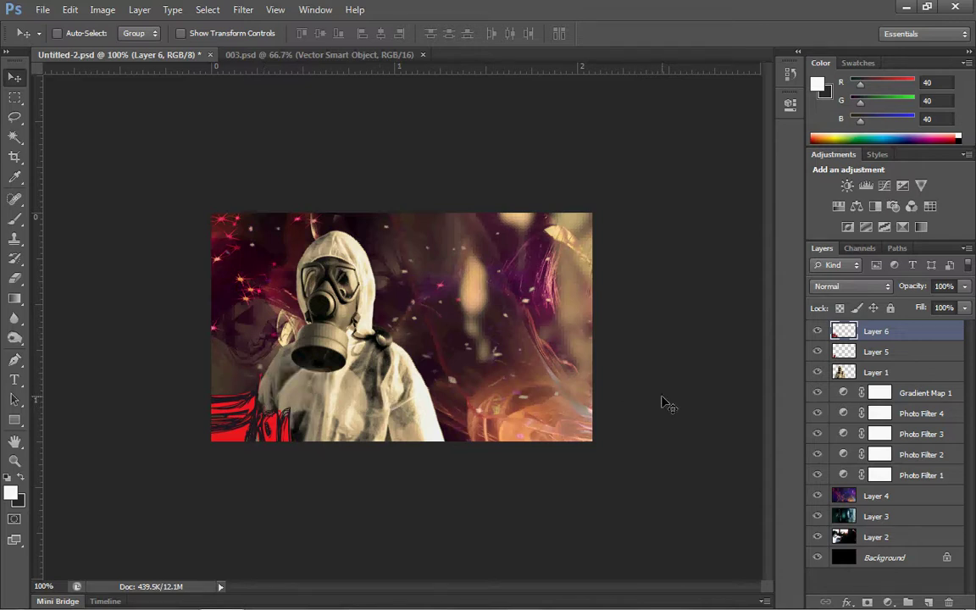
Step: Toggle Layer 5's visibility to check it, then make Layer 6 active
{"action": "left_click", "coordinate": [883, 354]}
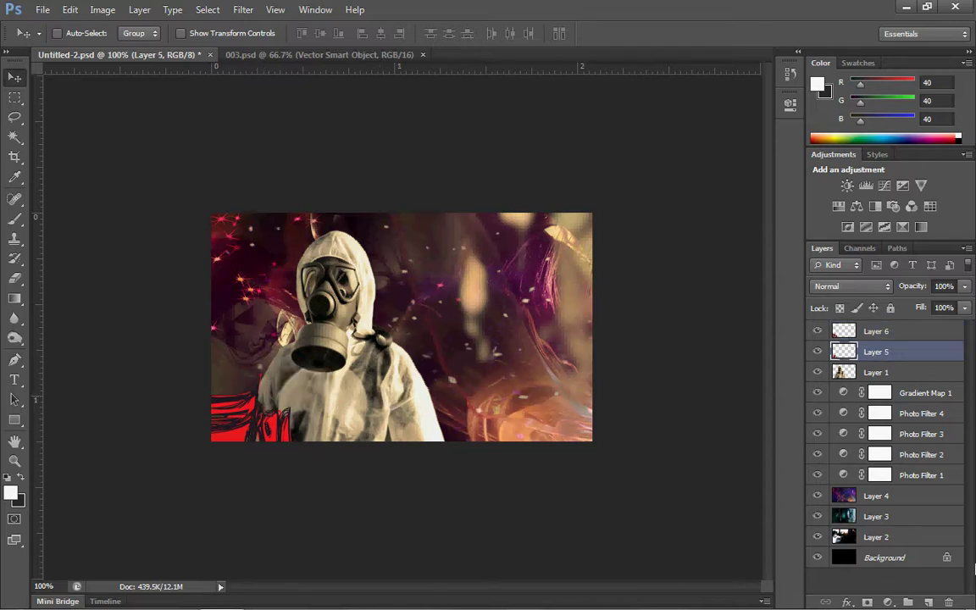
{"action": "left_click", "coordinate": [818, 352]}
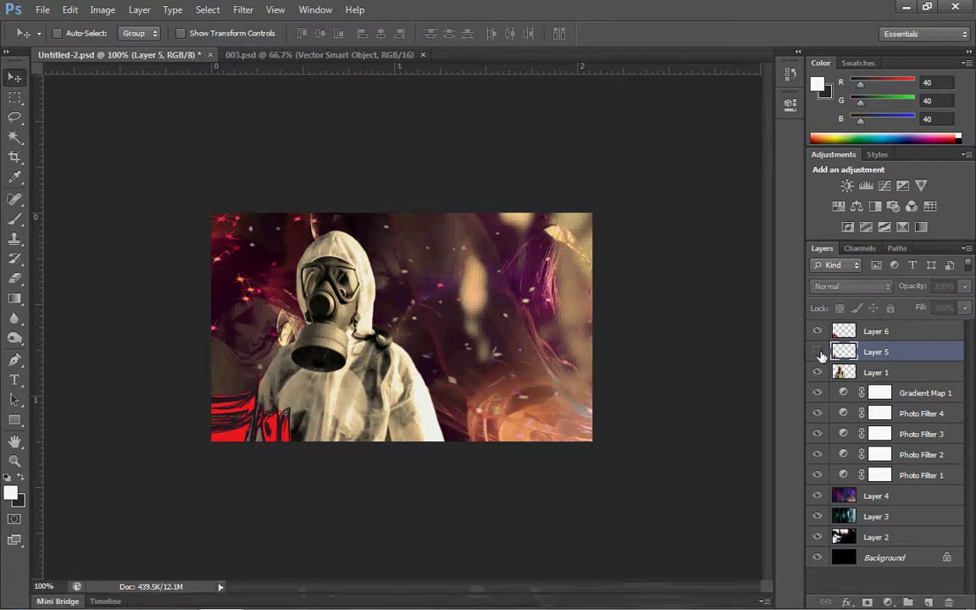
{"action": "left_click", "coordinate": [819, 352]}
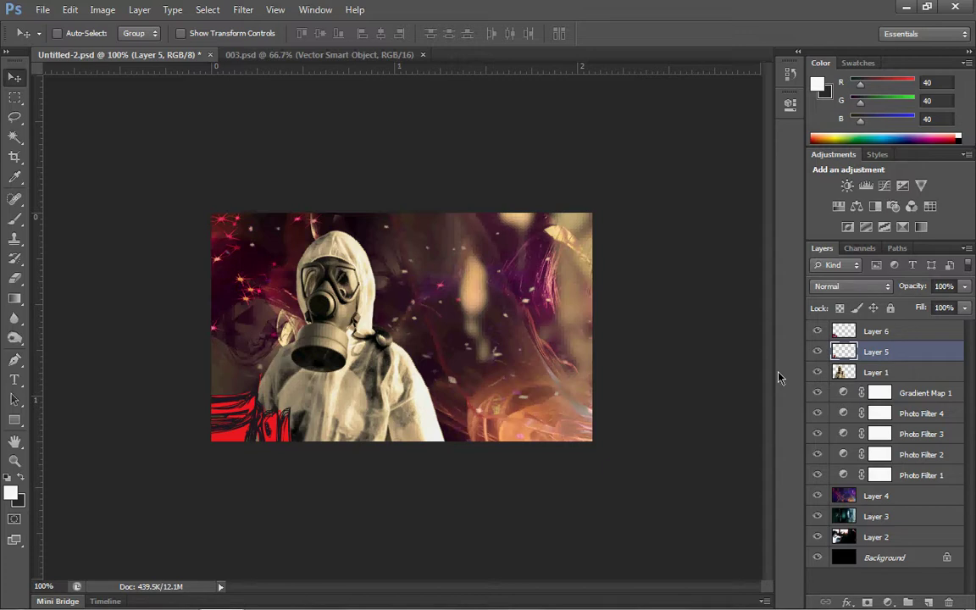
{"action": "left_click", "coordinate": [872, 331]}
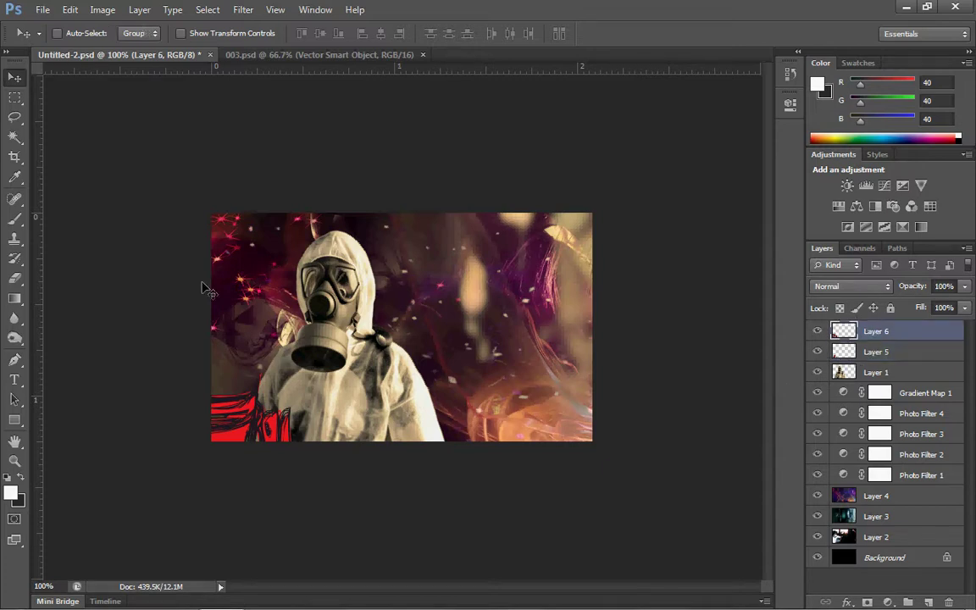
Step: Add a Hue/Saturation layer at Hue +13 and clip it to Layer 6
{"action": "left_click", "coordinate": [133, 9]}
{"action": "mouse_move", "coordinate": [252, 144]}
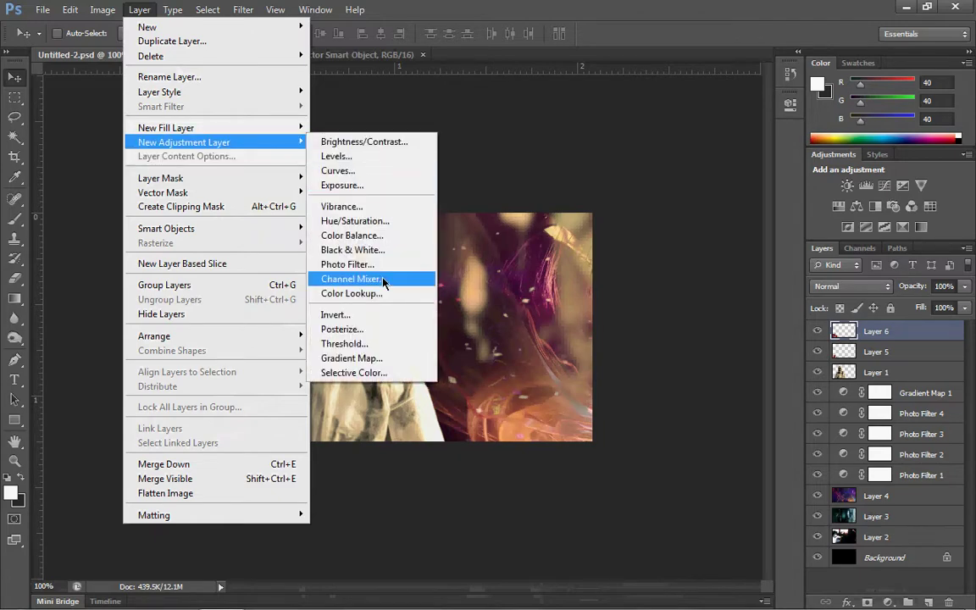
{"action": "left_click", "coordinate": [370, 221]}
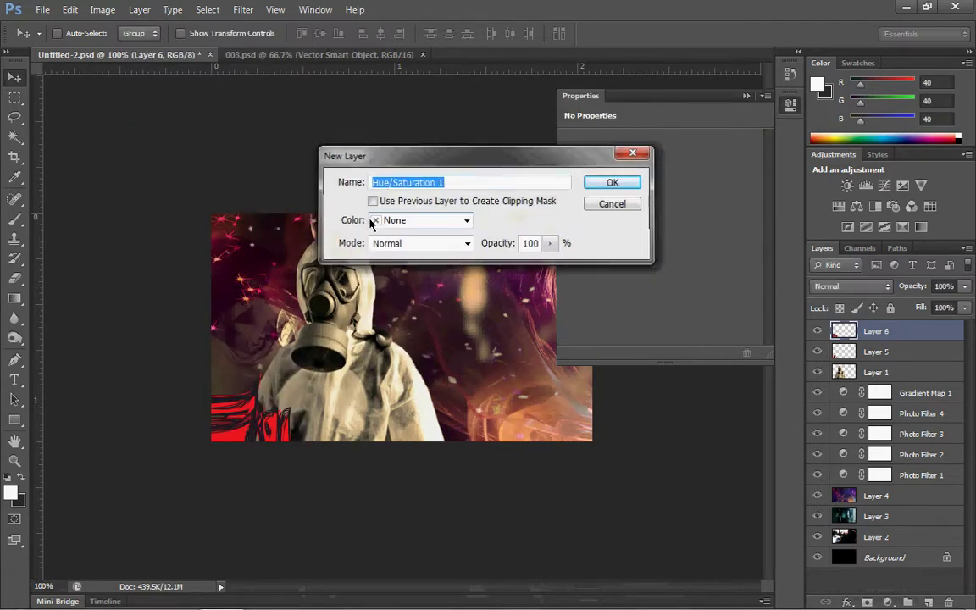
{"action": "left_click", "coordinate": [611, 182]}
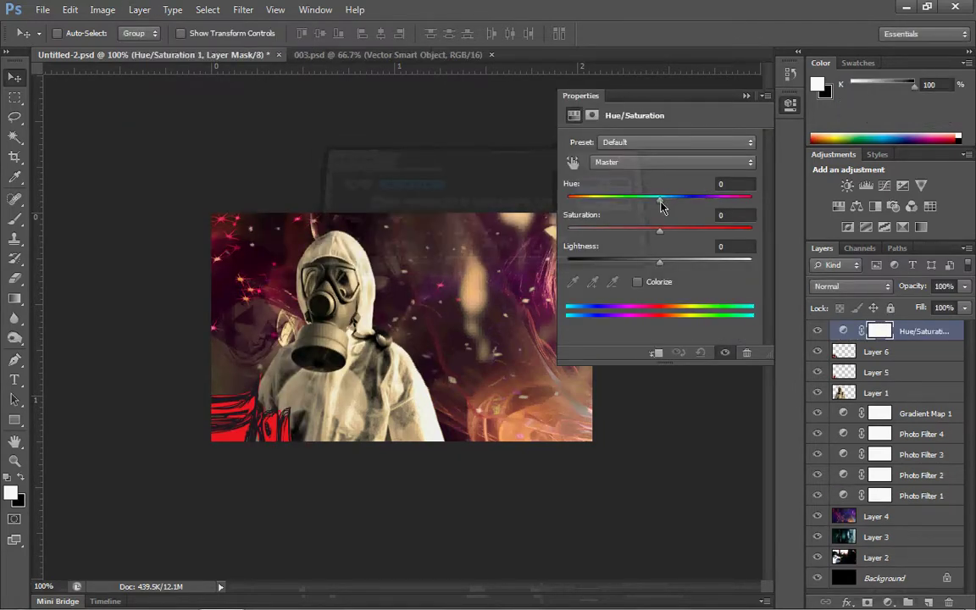
{"action": "left_click_drag", "start_coordinate": [663, 207], "coordinate": [672, 208]}
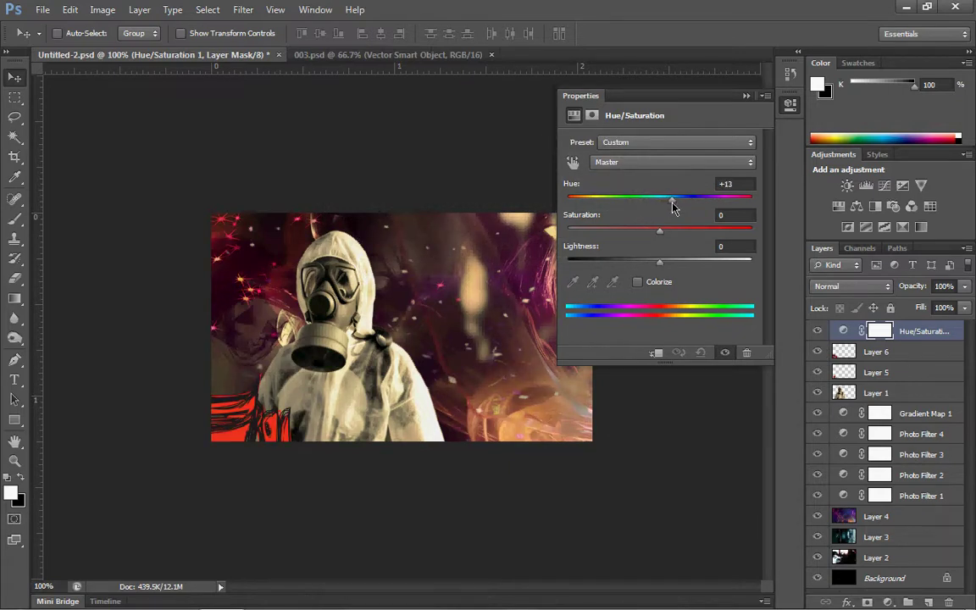
{"action": "left_click", "coordinate": [745, 96]}
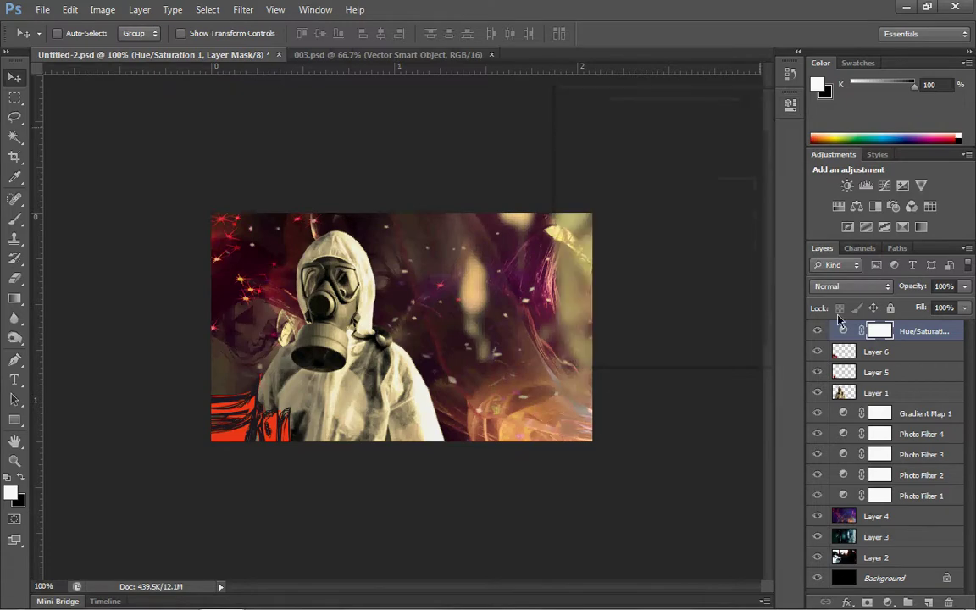
{"action": "right_click", "coordinate": [905, 330]}
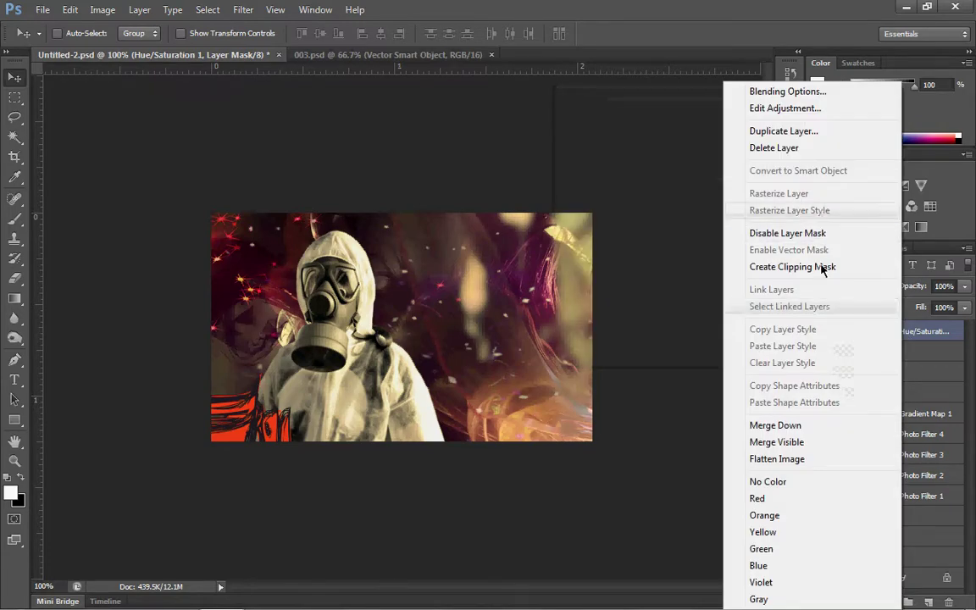
{"action": "left_click", "coordinate": [792, 266]}
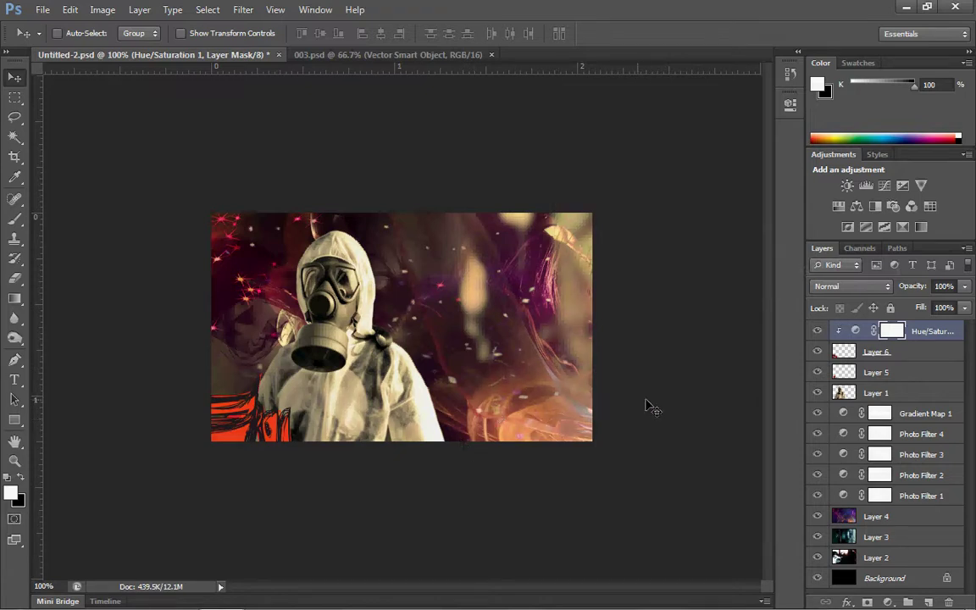
Step: Change the Hue/Saturation 1 hue to -81, turning the strokes purple
{"action": "left_click", "coordinate": [790, 103]}
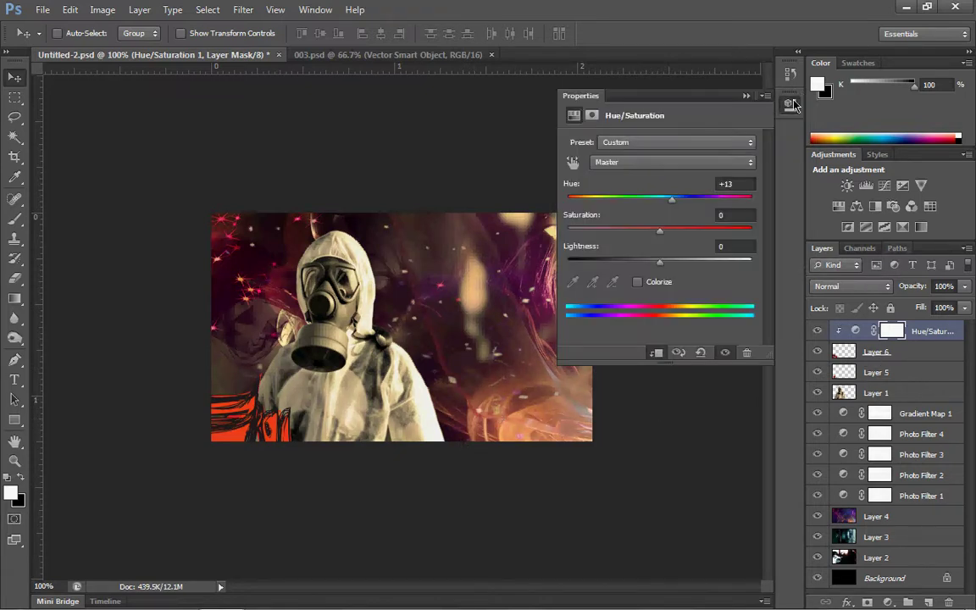
{"action": "left_click_drag", "start_coordinate": [675, 206], "coordinate": [606, 187]}
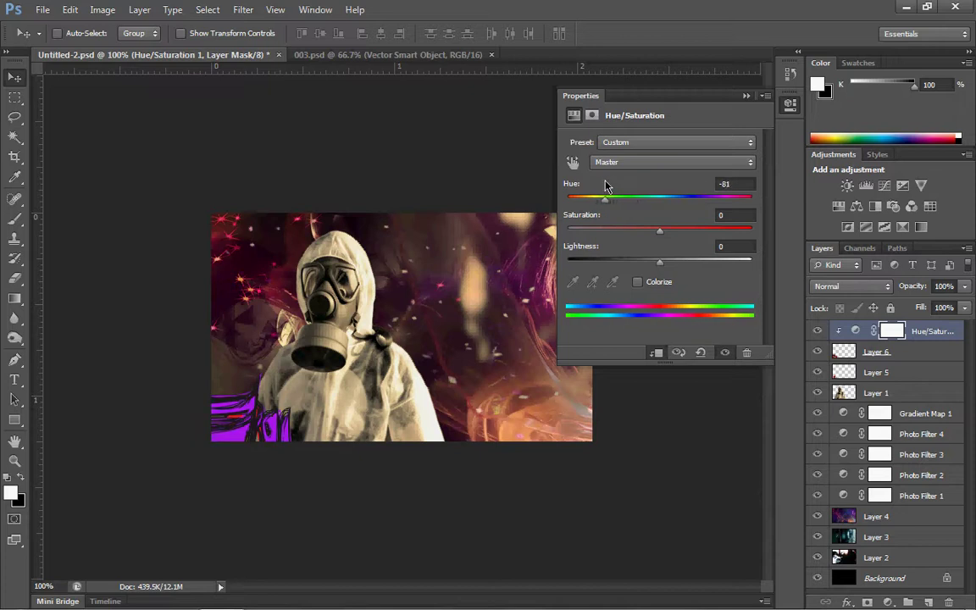
{"action": "left_click", "coordinate": [745, 96]}
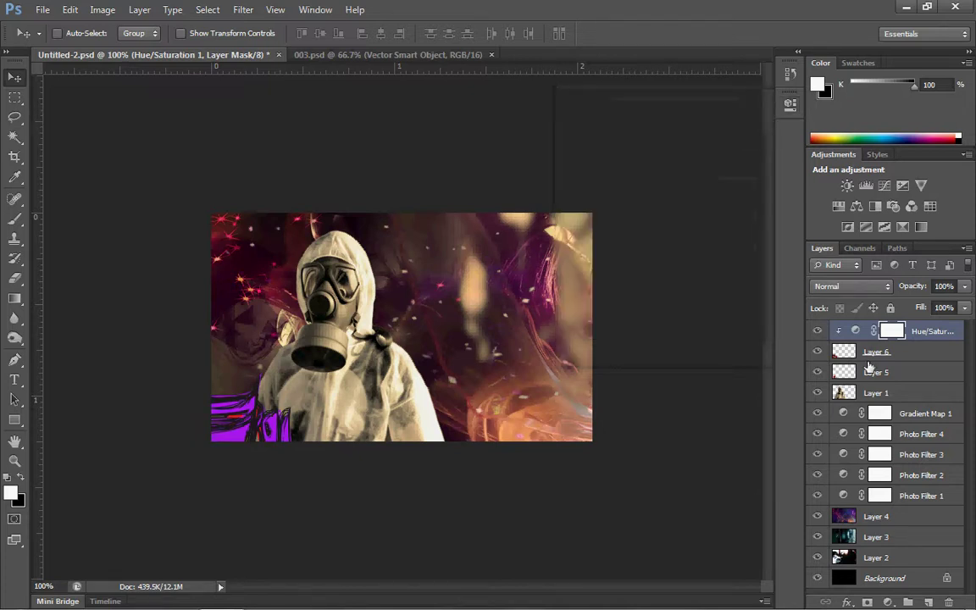
{"action": "right_click", "coordinate": [915, 343]}
{"action": "left_click", "coordinate": [682, 332]}
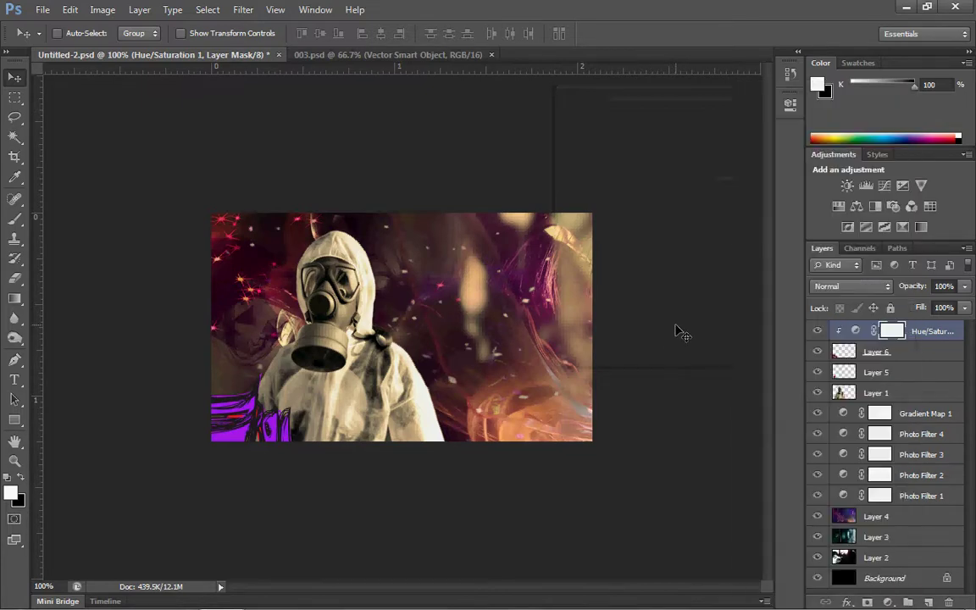
Step: Duplicate the Hue/Saturation layer, move the copy above Layer 5, and clip it to Layer 5
{"action": "key", "text": "ctrl+j"}
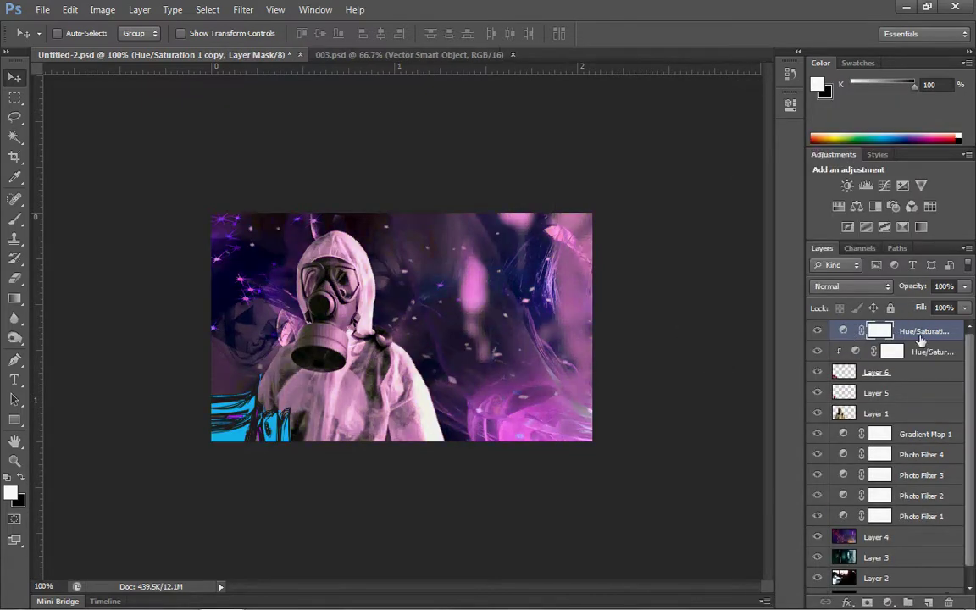
{"action": "left_click_drag", "start_coordinate": [915, 337], "coordinate": [916, 374]}
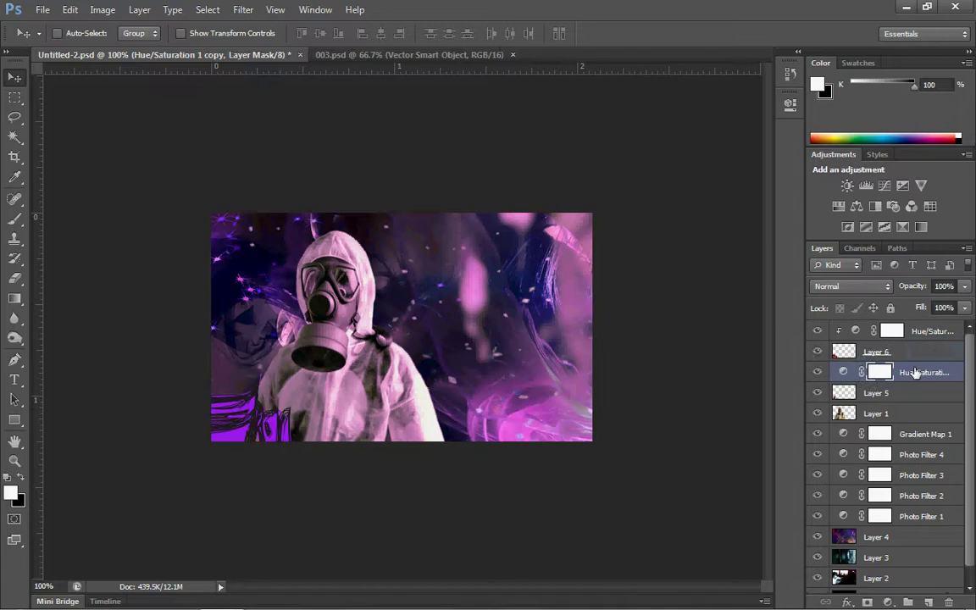
{"action": "right_click", "coordinate": [915, 374]}
{"action": "left_click", "coordinate": [834, 269]}
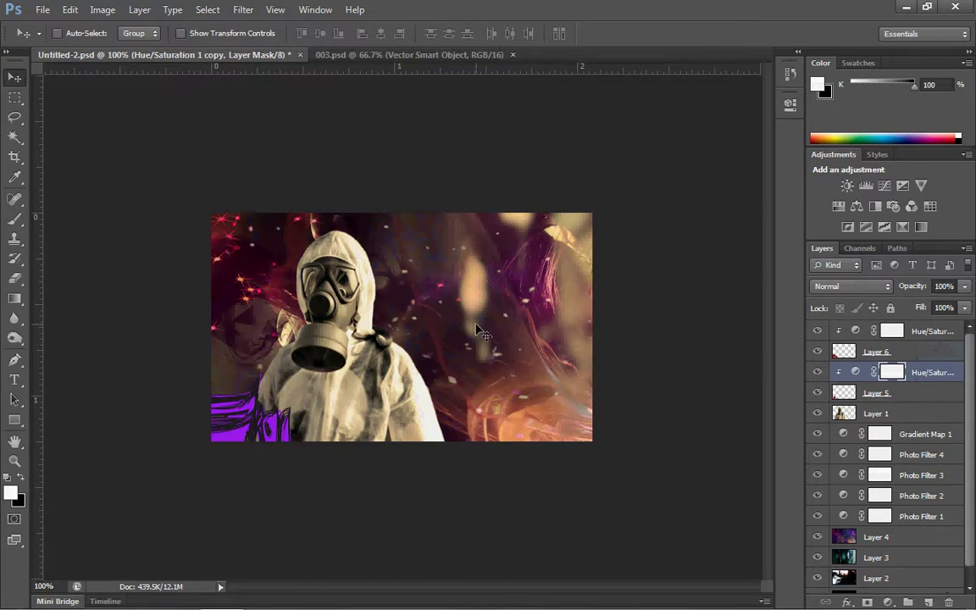
{"action": "mouse_move", "coordinate": [526, 605]}
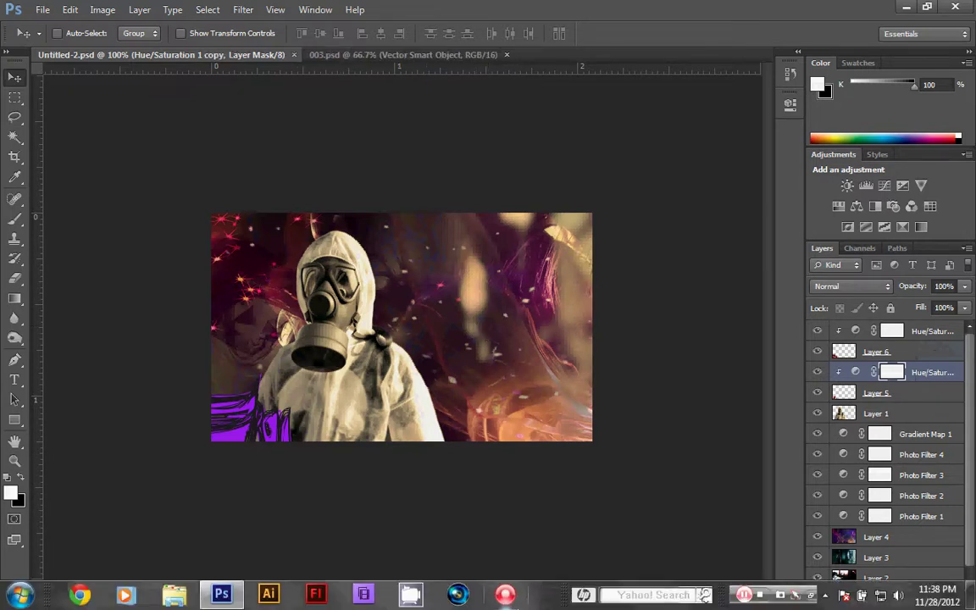